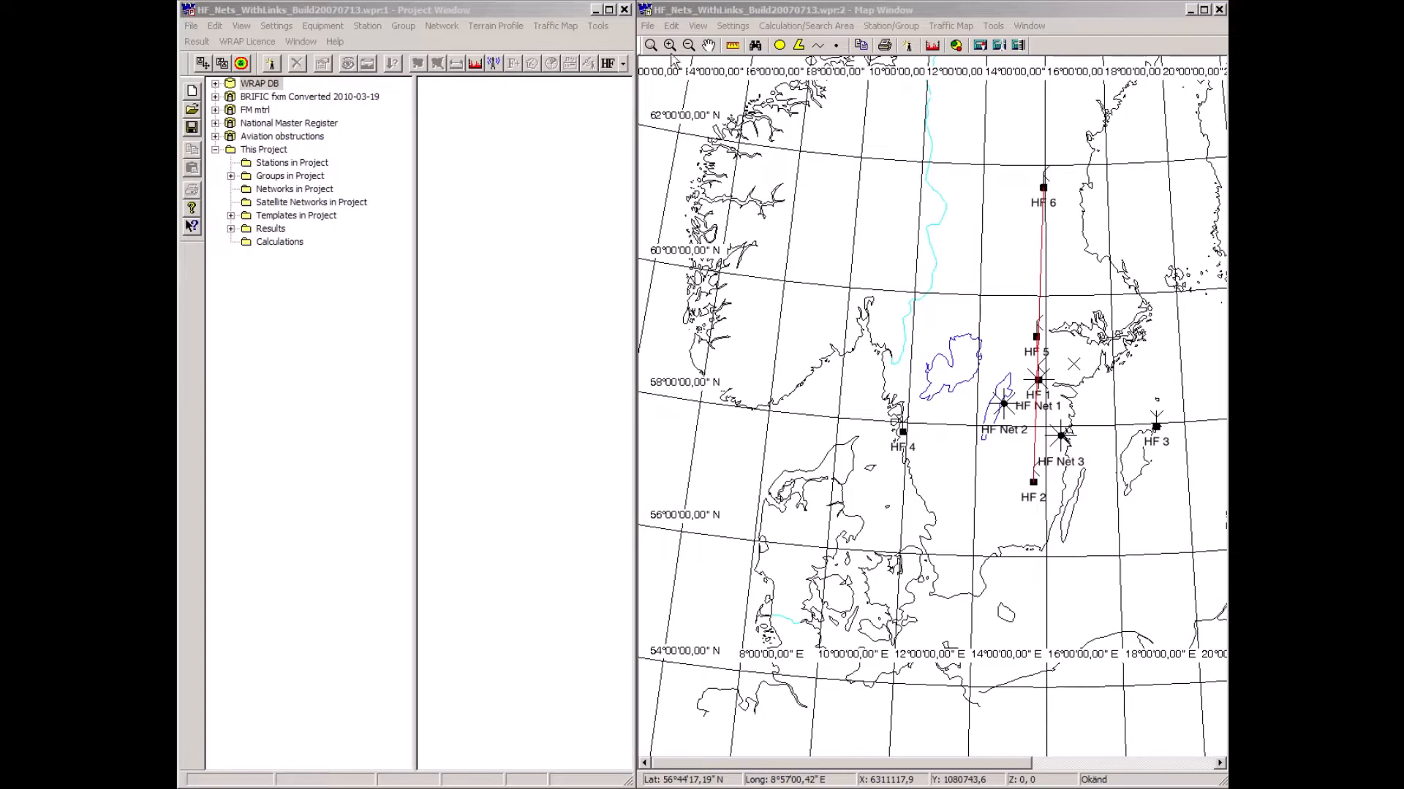
# Place a new station at about 59°50'50" N, 13°25'16" E on the map, using the HF ALE 100W template from WRAP DB
pyautogui.rightClick(960, 305)
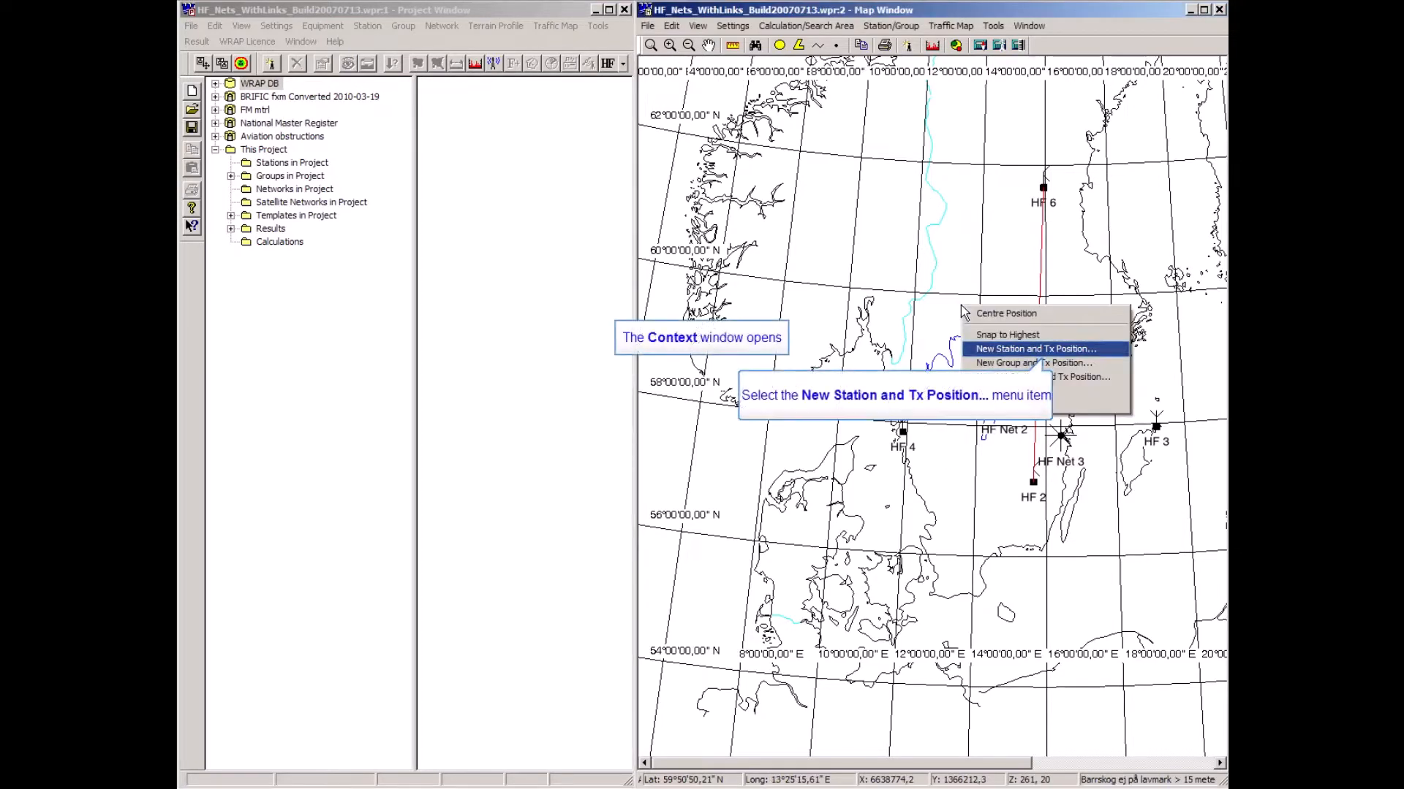
pyautogui.click(988, 354)
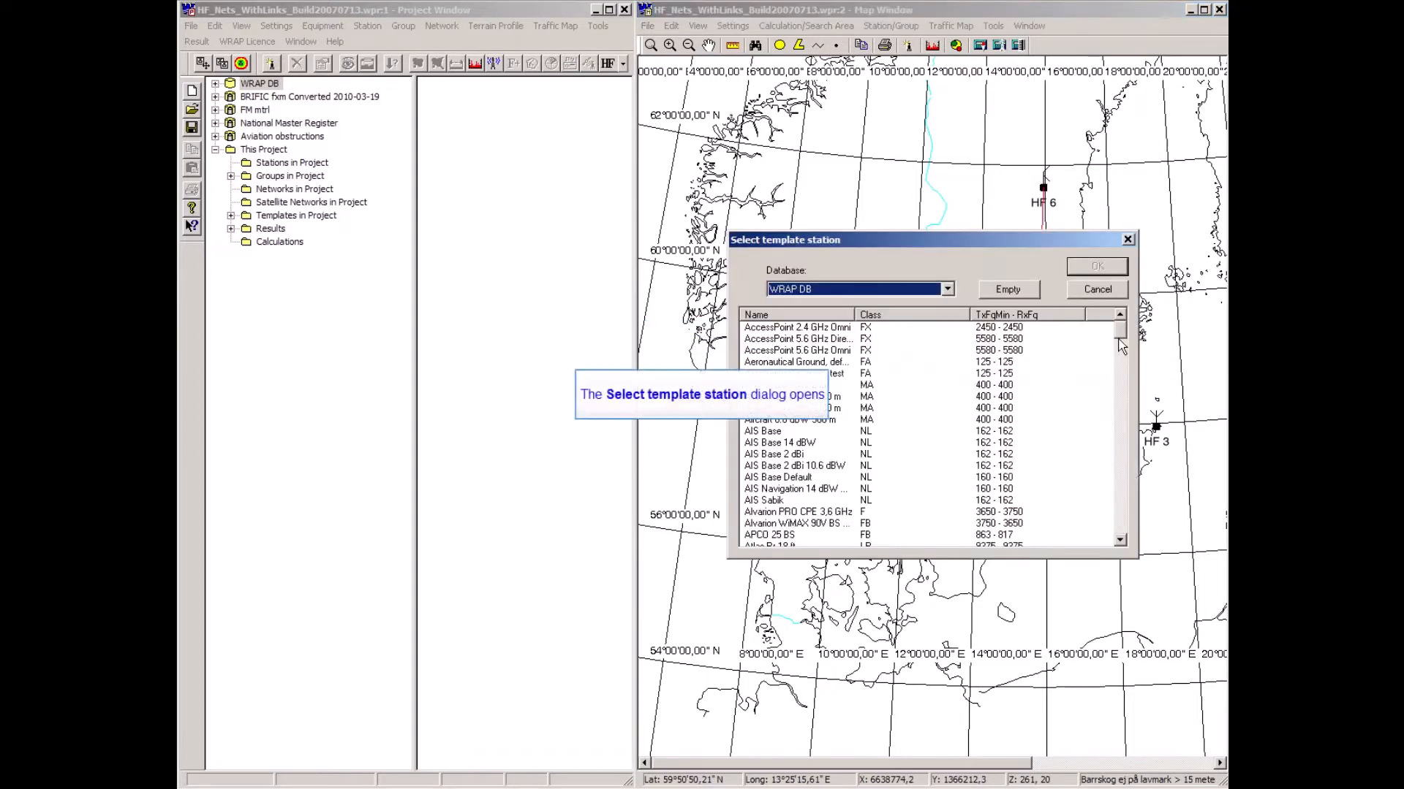
pyautogui.moveTo(1118, 331); pyautogui.dragTo(1131, 419)
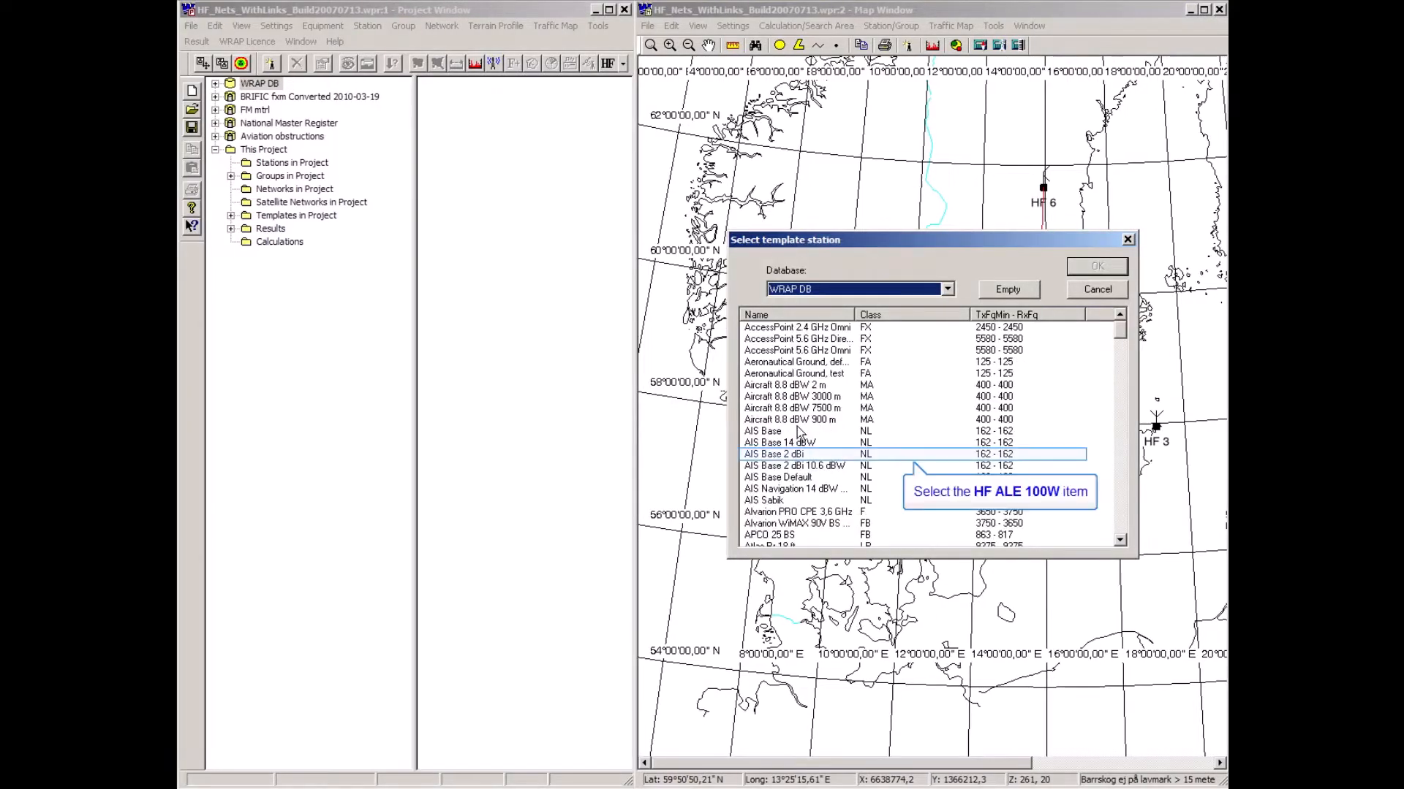
pyautogui.click(764, 454)
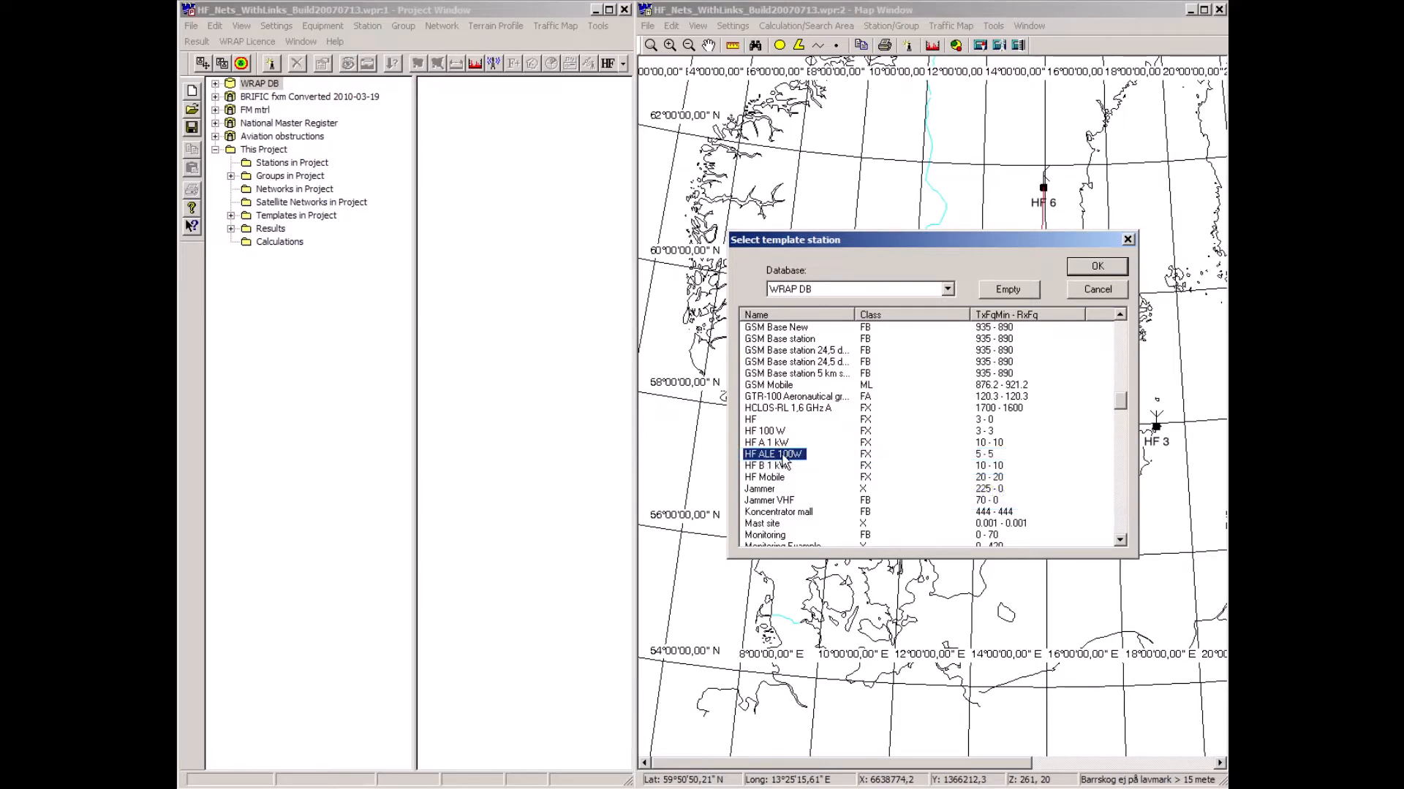
pyautogui.doubleClick(783, 454)
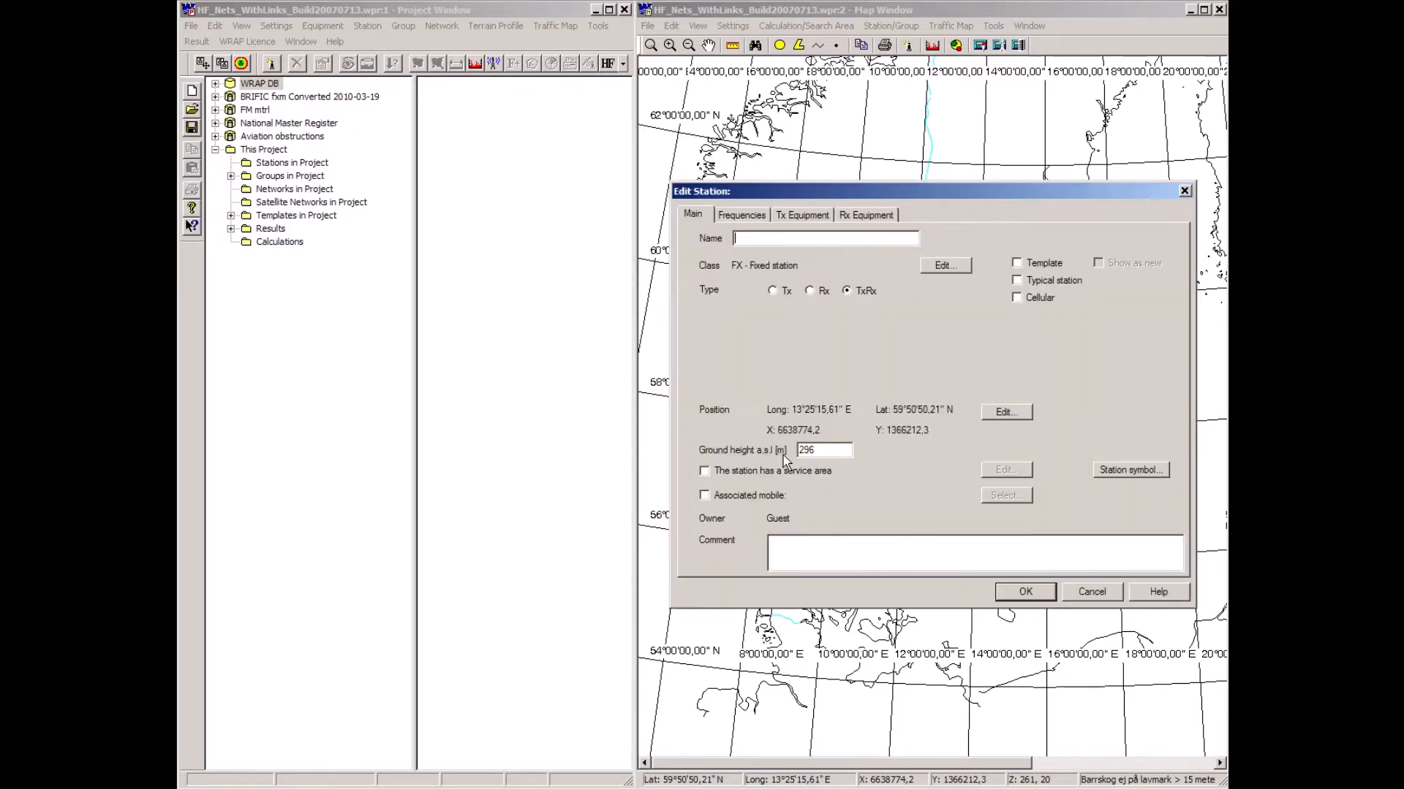
# Name the station HF A, review its frequencies and its Tx and Rx equipment, and save the station
pyautogui.write('HF A')
pyautogui.click(728, 214)
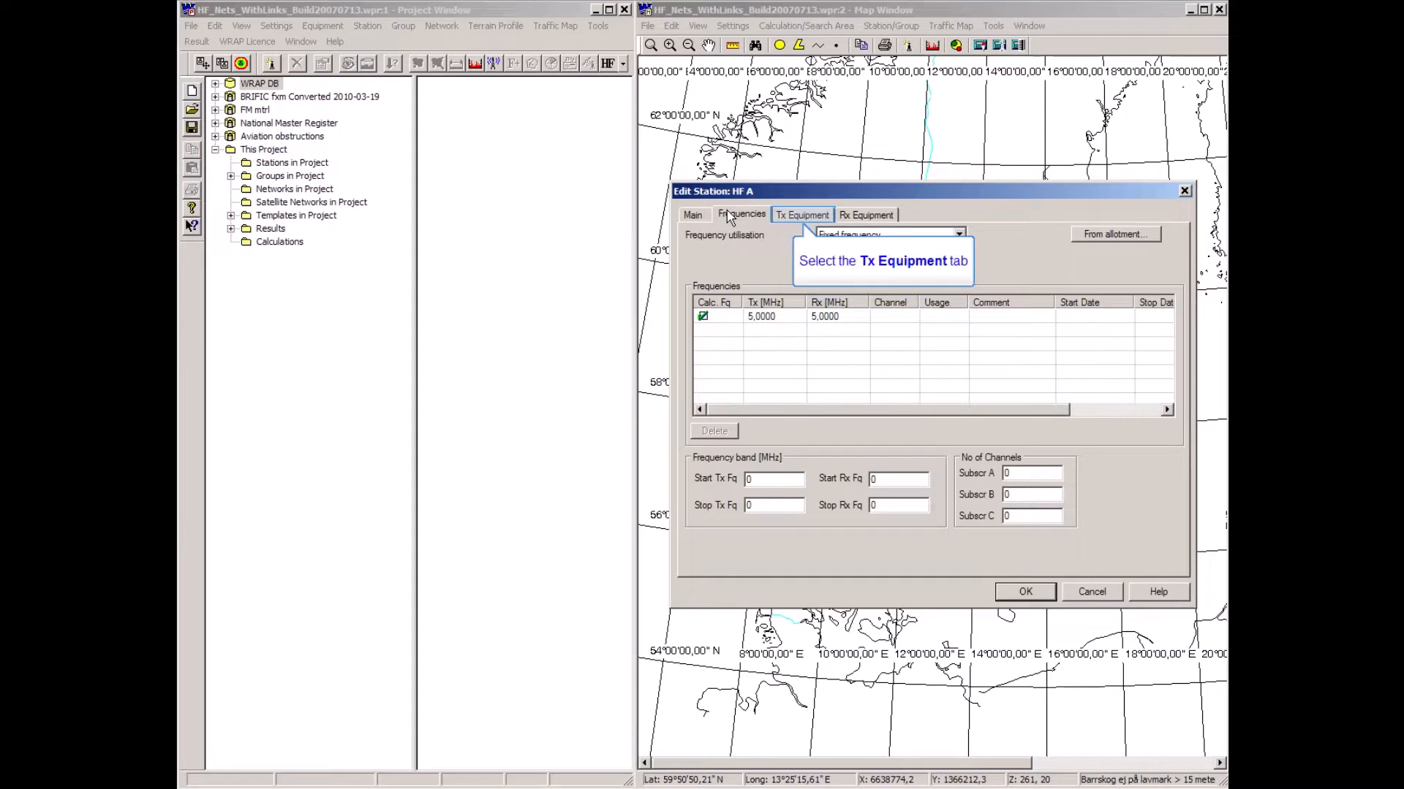
pyautogui.click(807, 217)
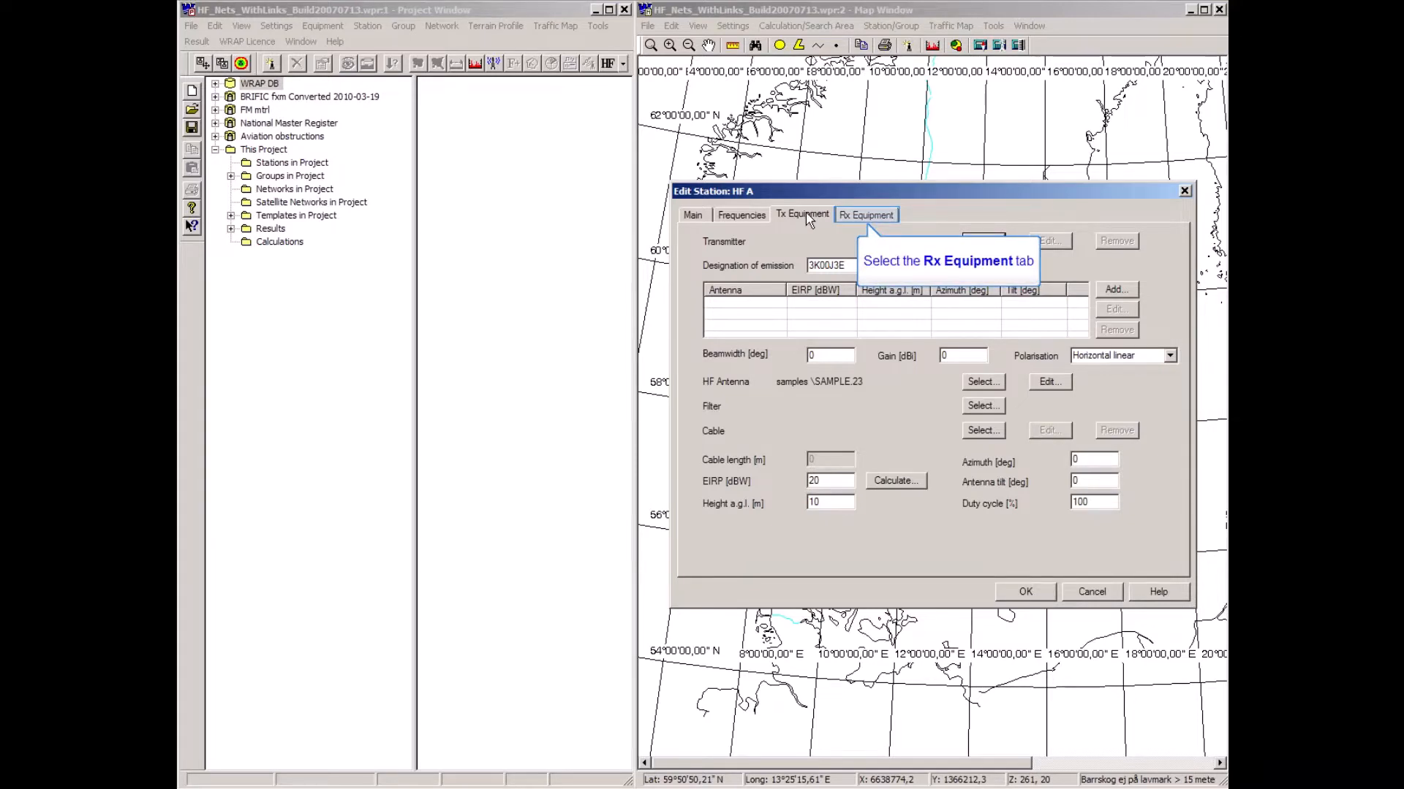
pyautogui.click(867, 218)
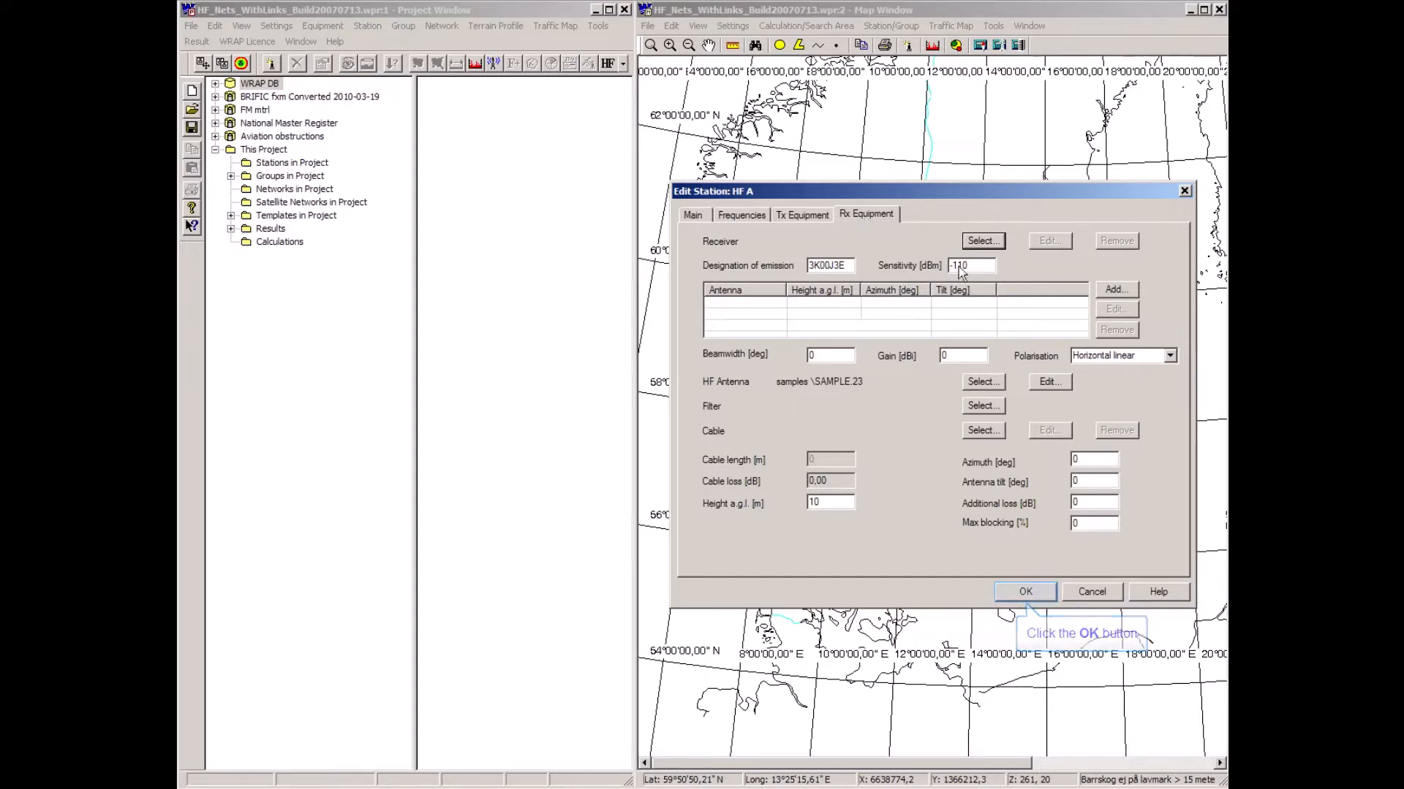
pyautogui.click(1025, 591)
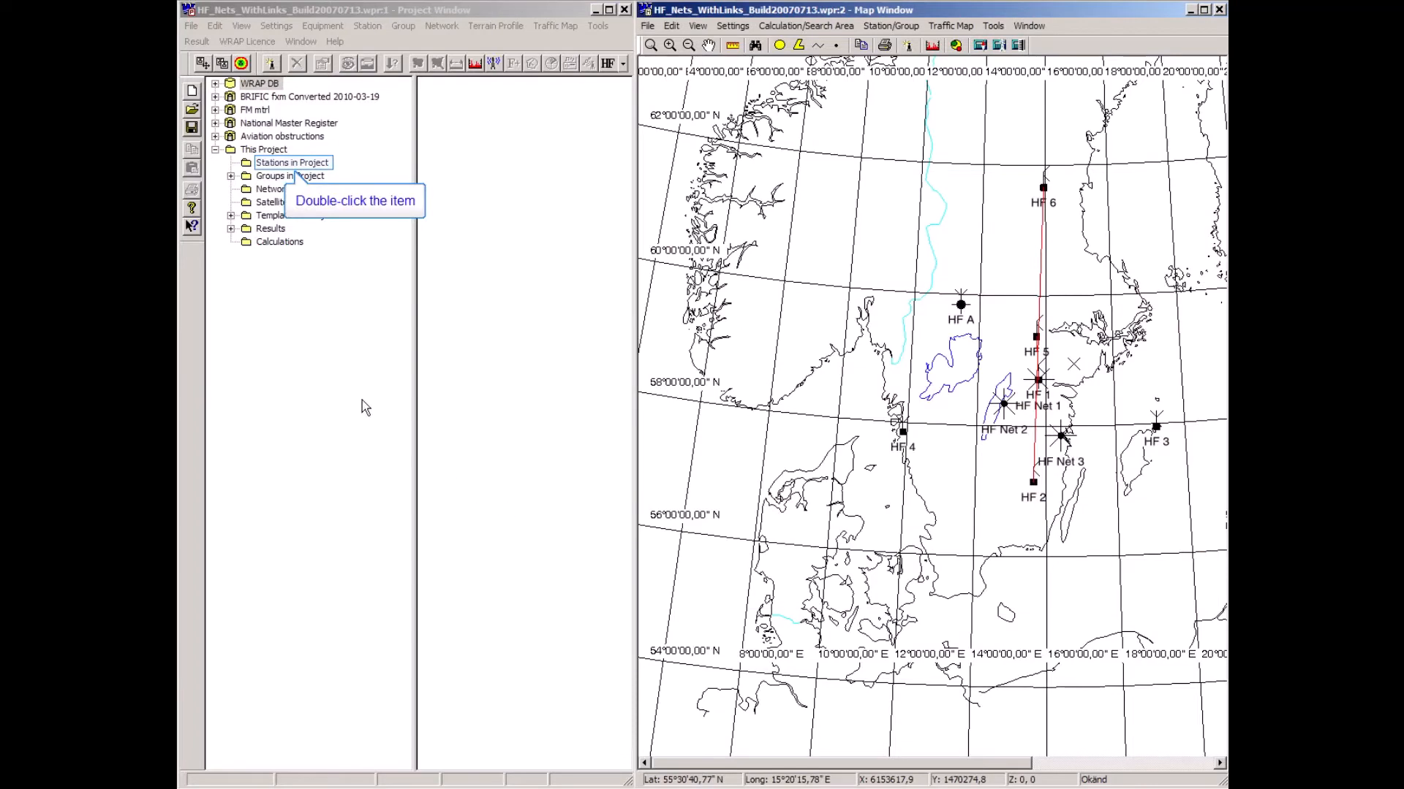
# List the project's stations and place five copies of HF A at scattered positions around it on the map
pyautogui.doubleClick(281, 165)
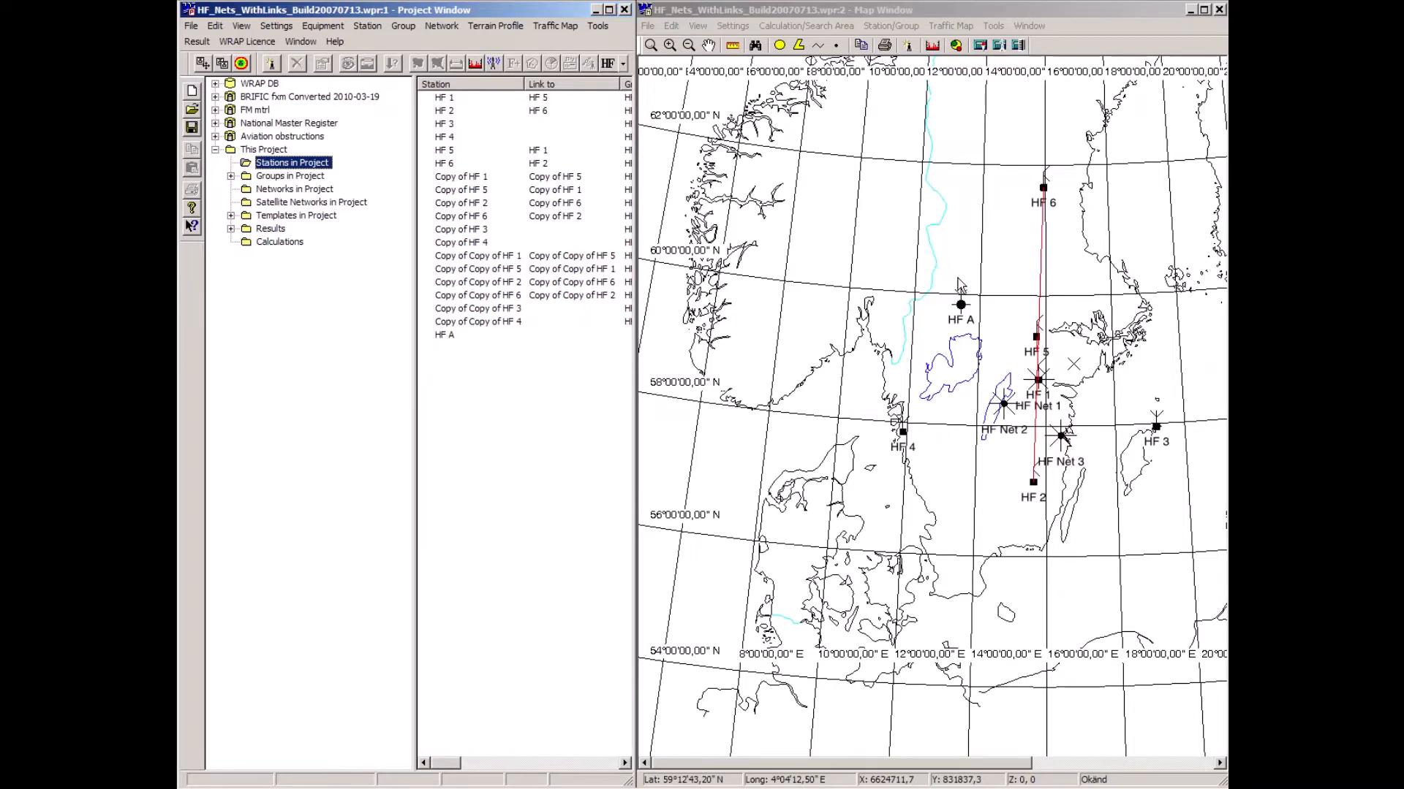
pyautogui.moveTo(961, 304); pyautogui.dragTo(972, 142)
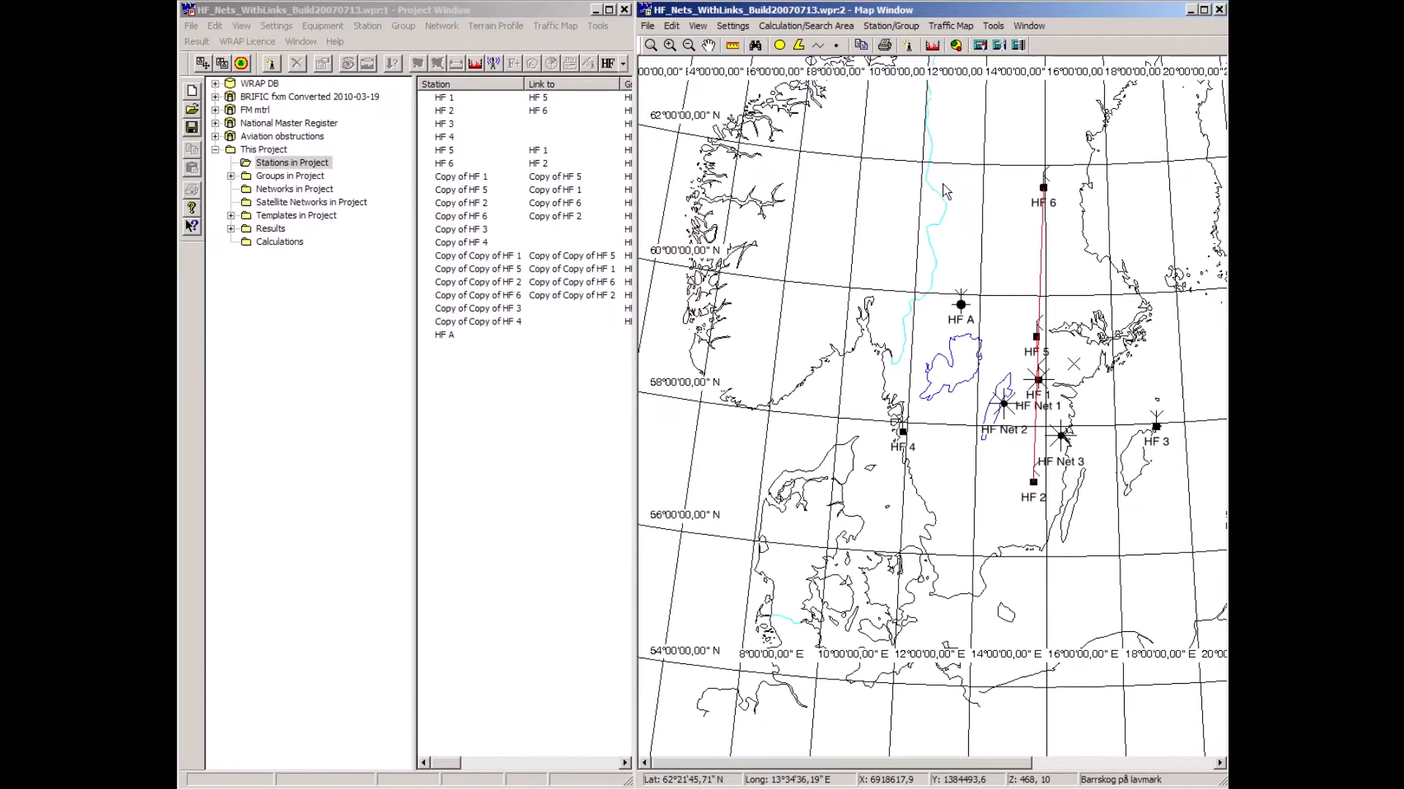
pyautogui.moveTo(960, 304); pyautogui.dragTo(775, 302)
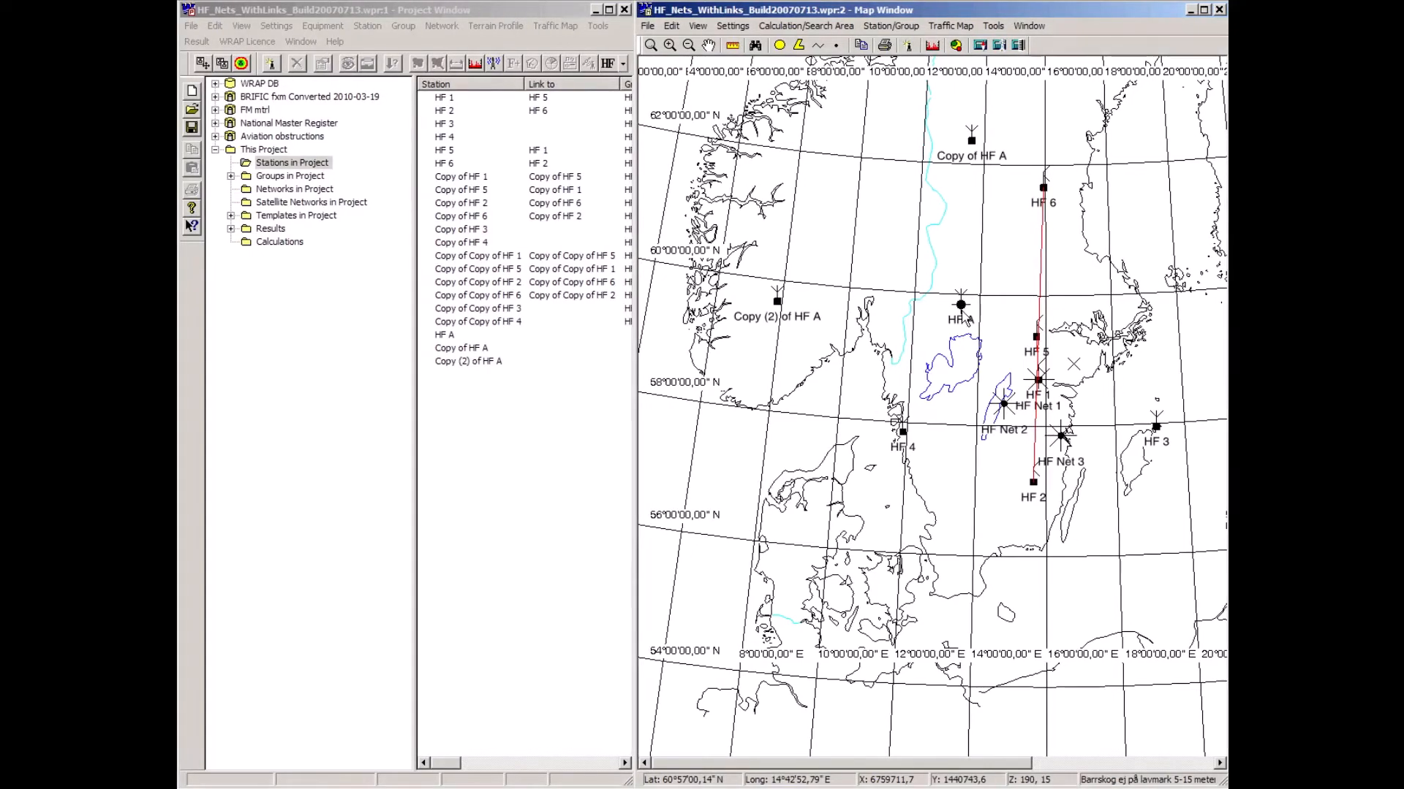
pyautogui.moveTo(960, 304); pyautogui.dragTo(1002, 234)
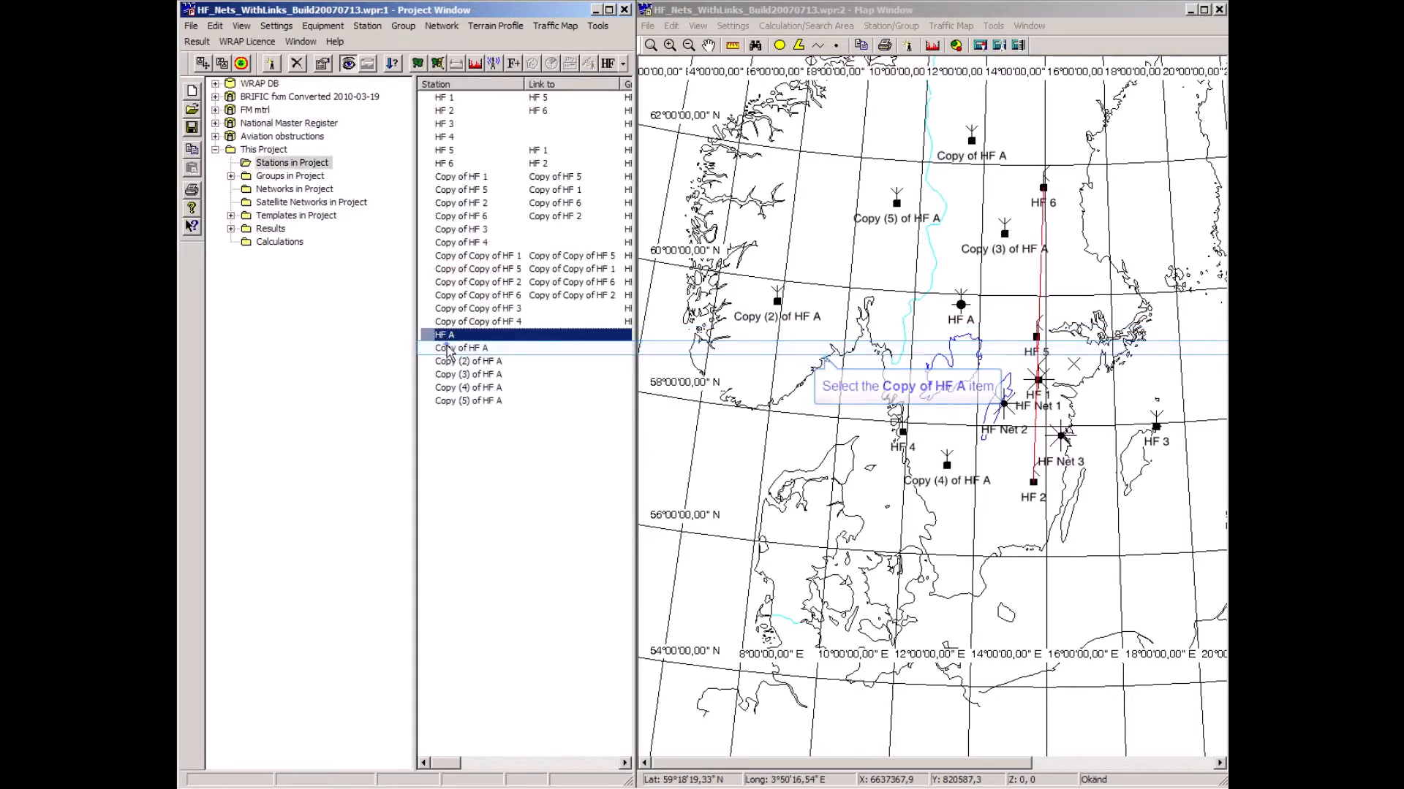
# Link station HF A with Copy of HF A on the 5.0000 MHz frequency
pyautogui.keyDown('ctrl'); pyautogui.click(448, 348); pyautogui.keyUp('ctrl')
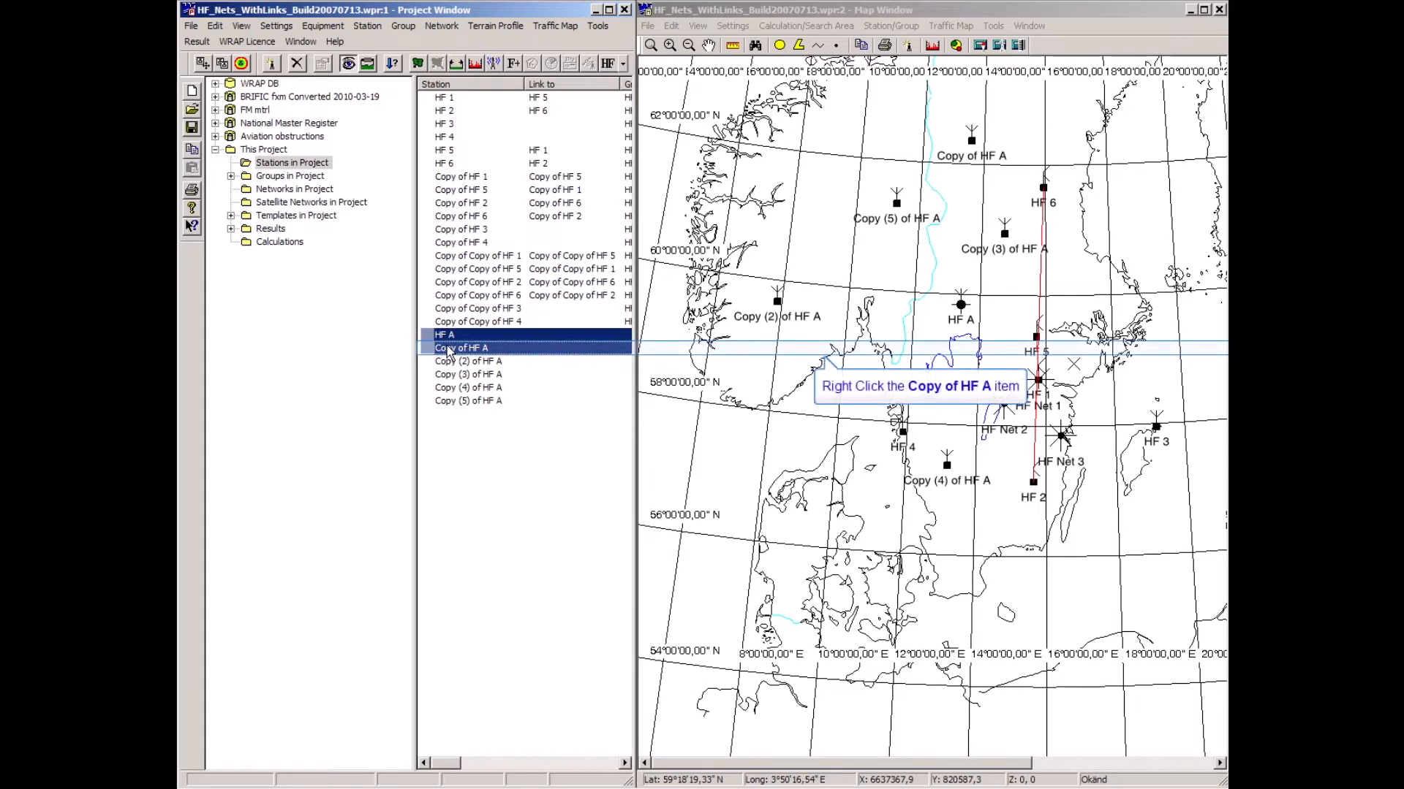
pyautogui.rightClick(448, 349)
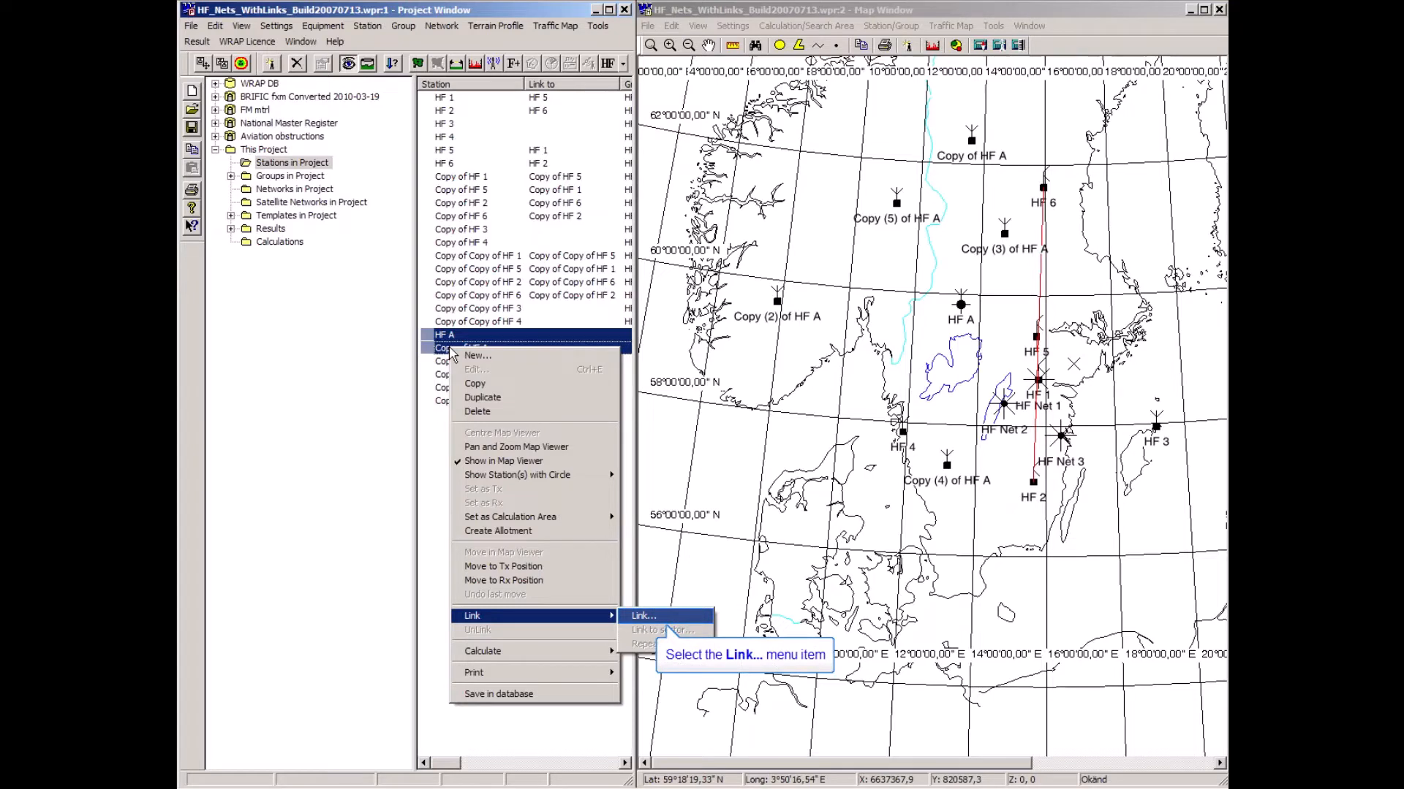
pyautogui.click(649, 622)
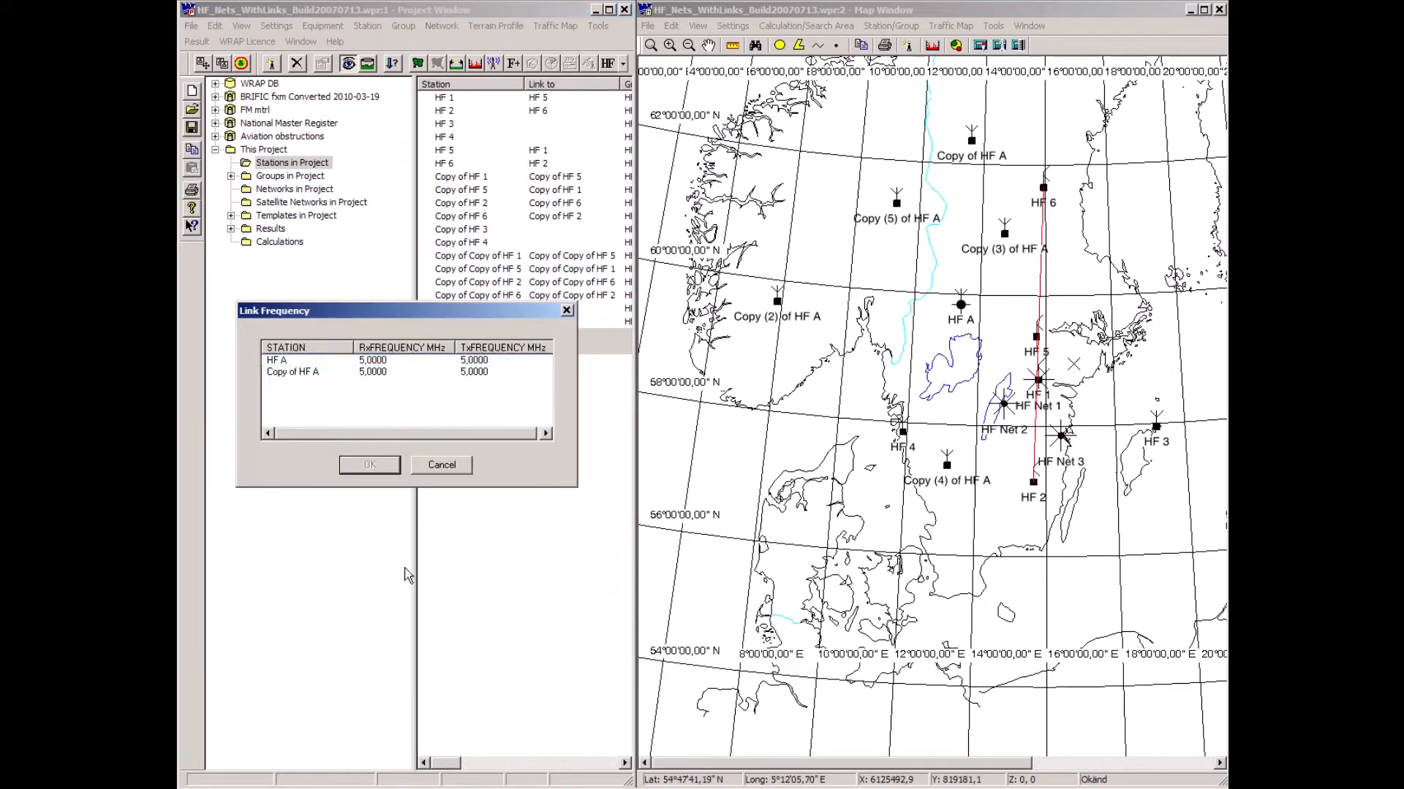
pyautogui.click(276, 361)
pyautogui.click(362, 465)
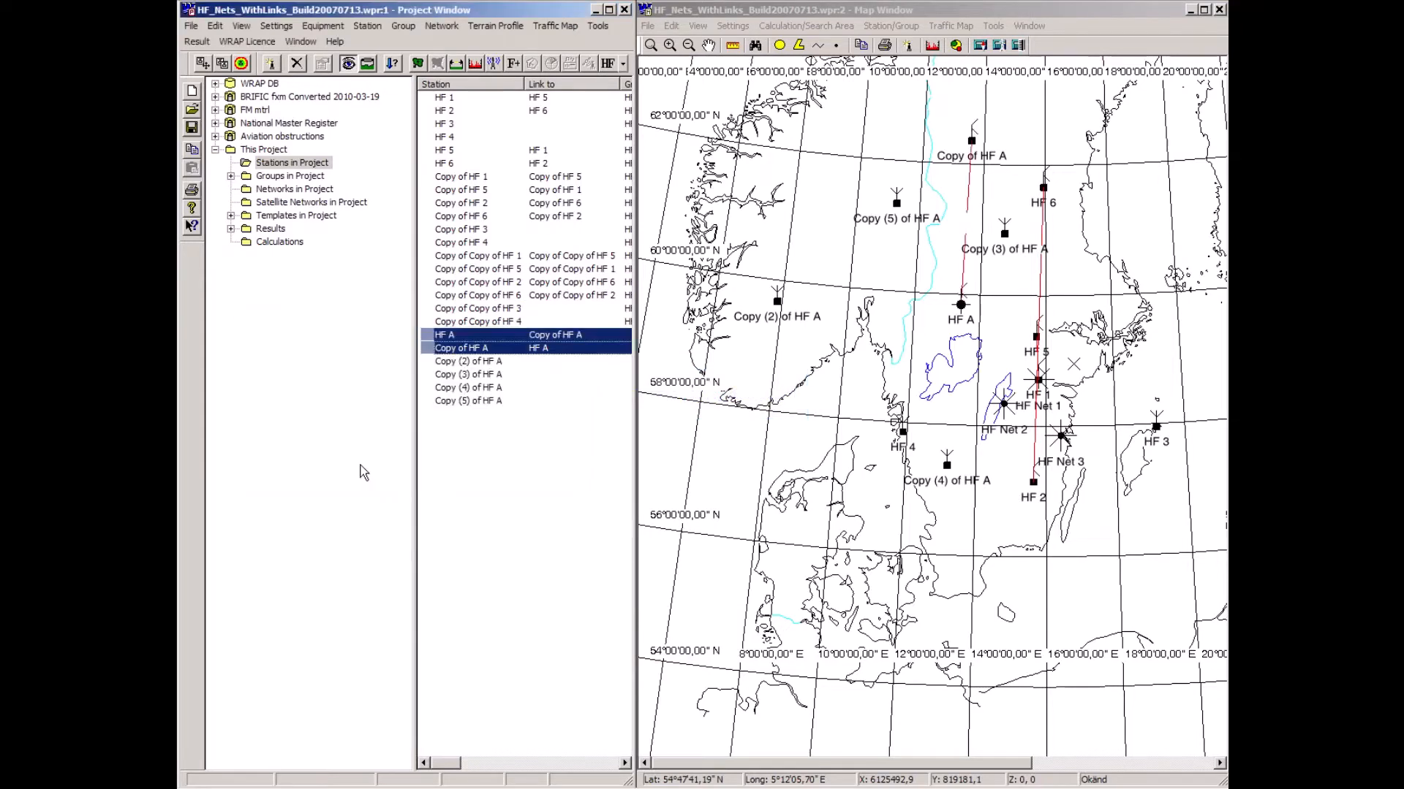
# Run an ICEPAC graph calculation for the HF A link, examine the REL time availability plot, and close ICEPAC
pyautogui.click(444, 337)
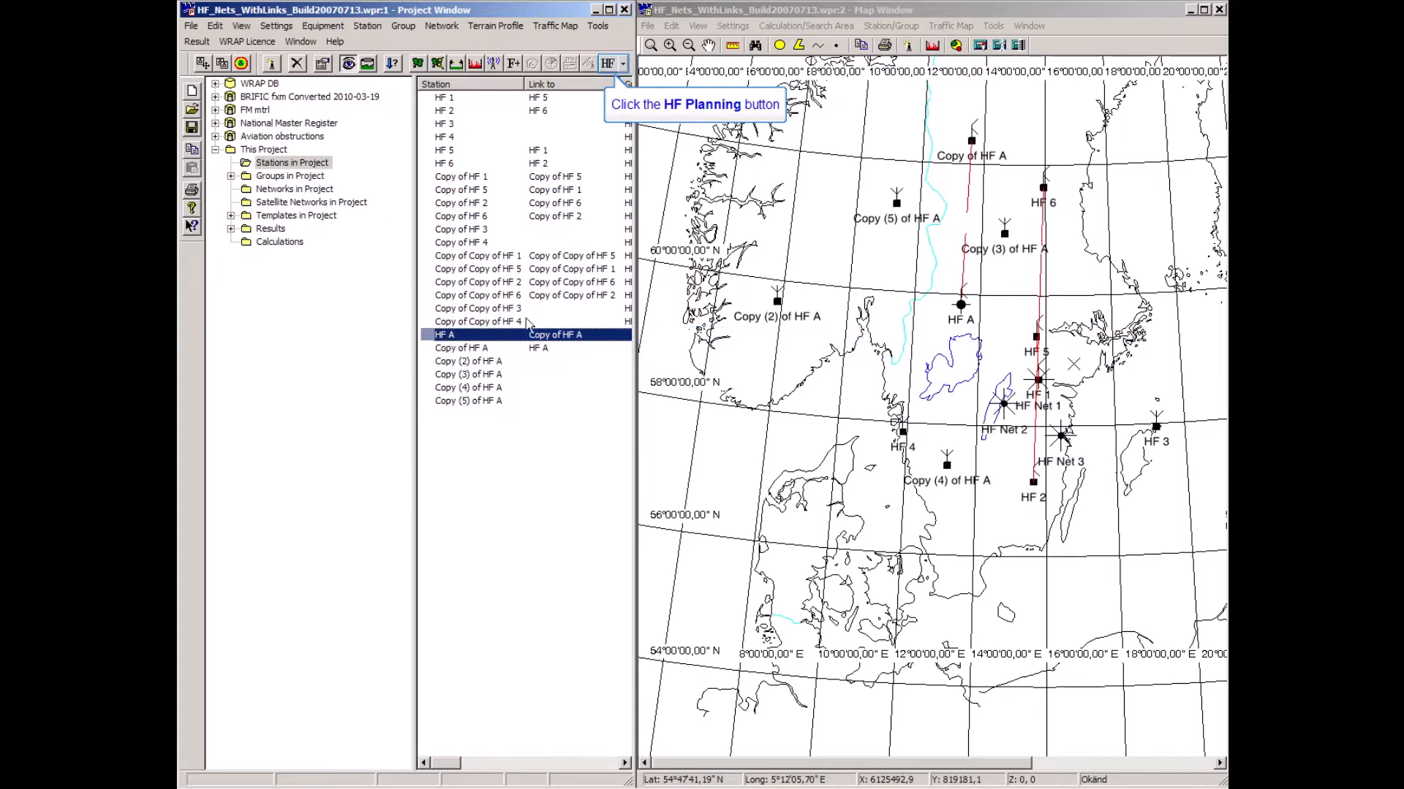
pyautogui.click(623, 64)
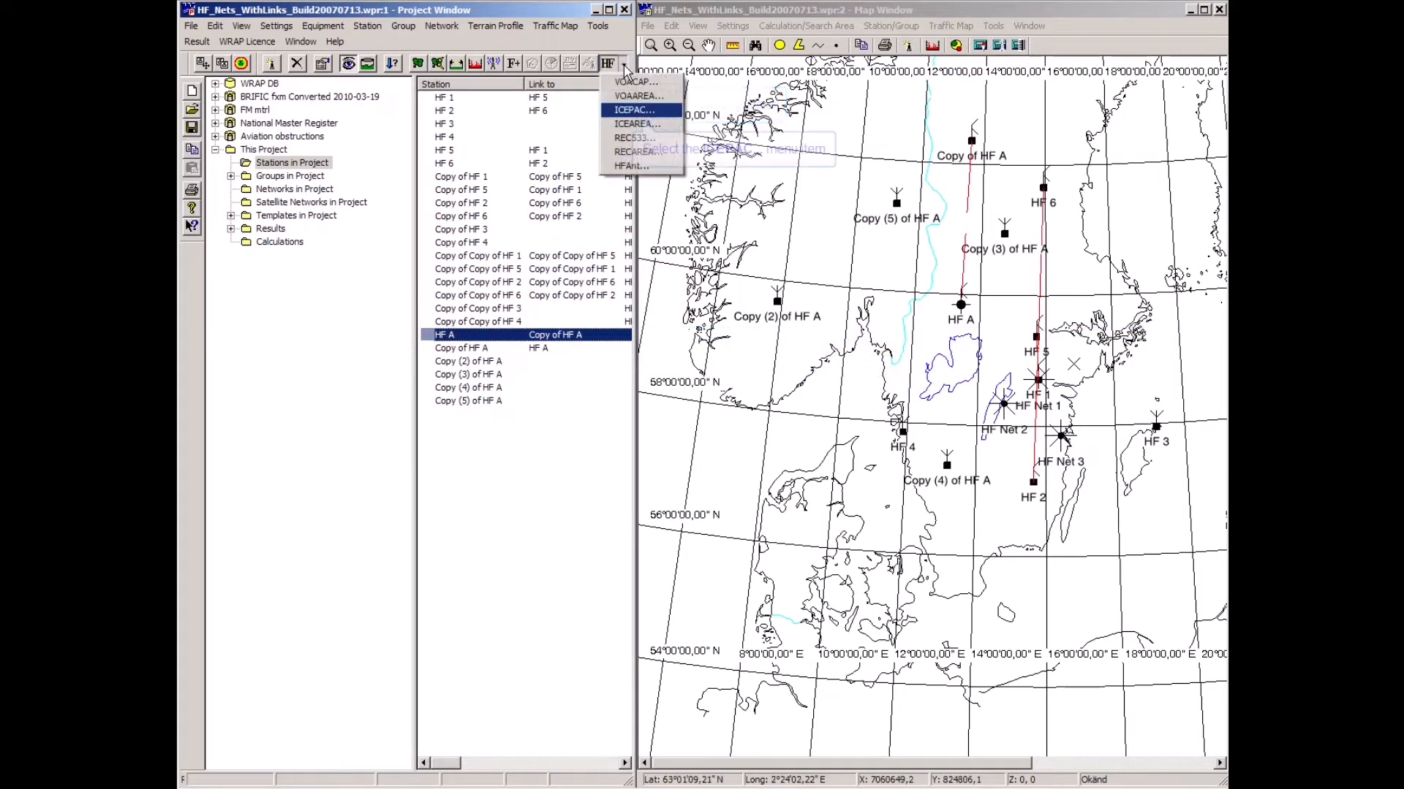
pyautogui.click(627, 112)
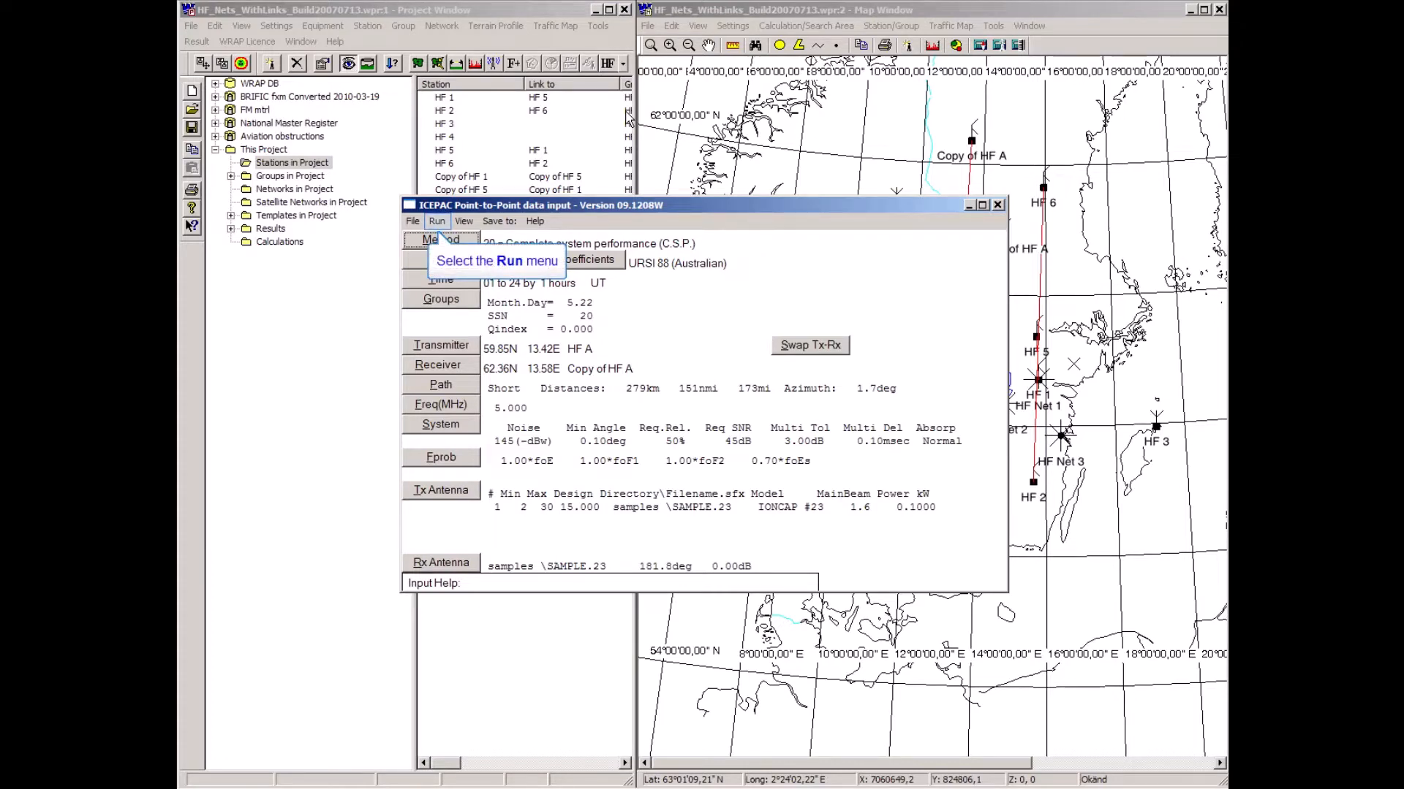
pyautogui.click(437, 223)
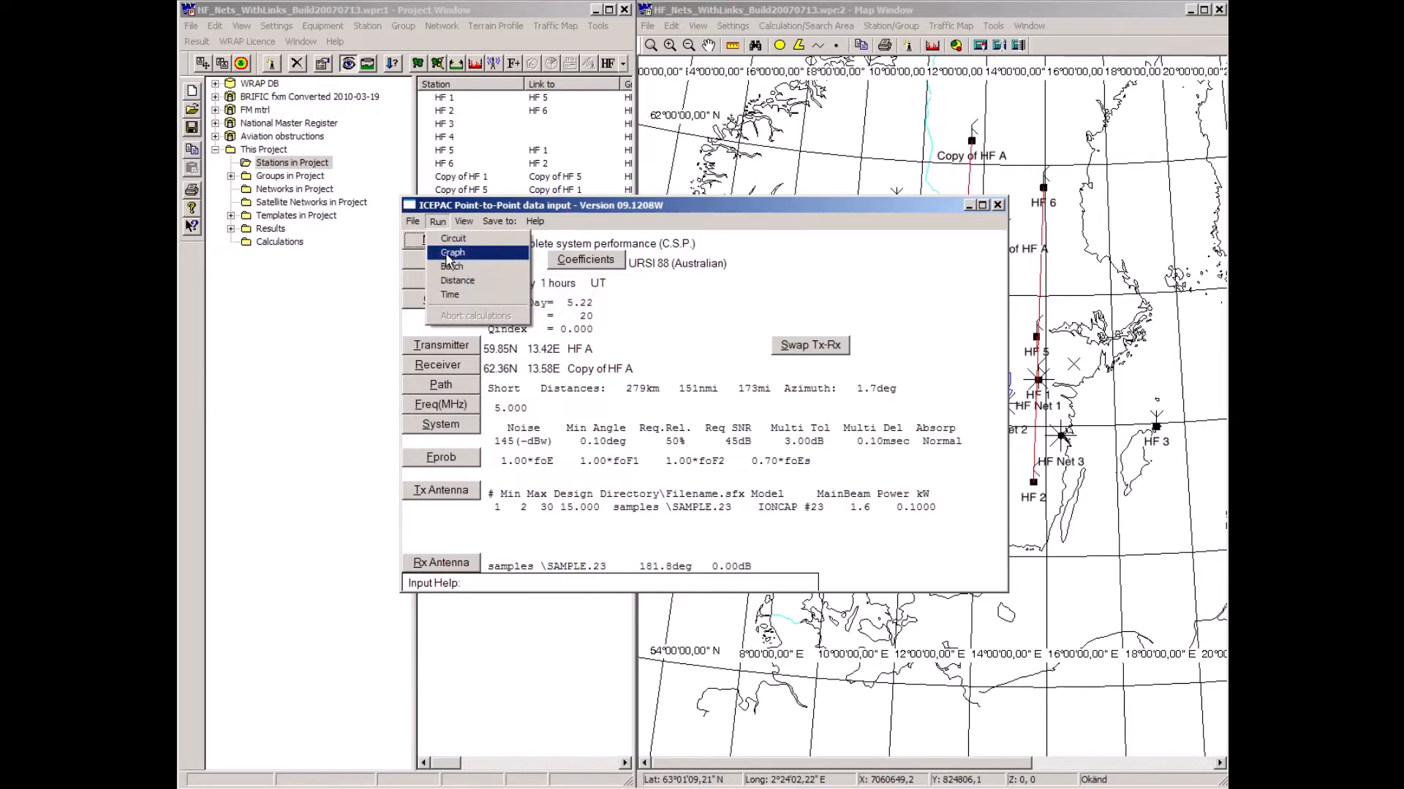
pyautogui.click(451, 253)
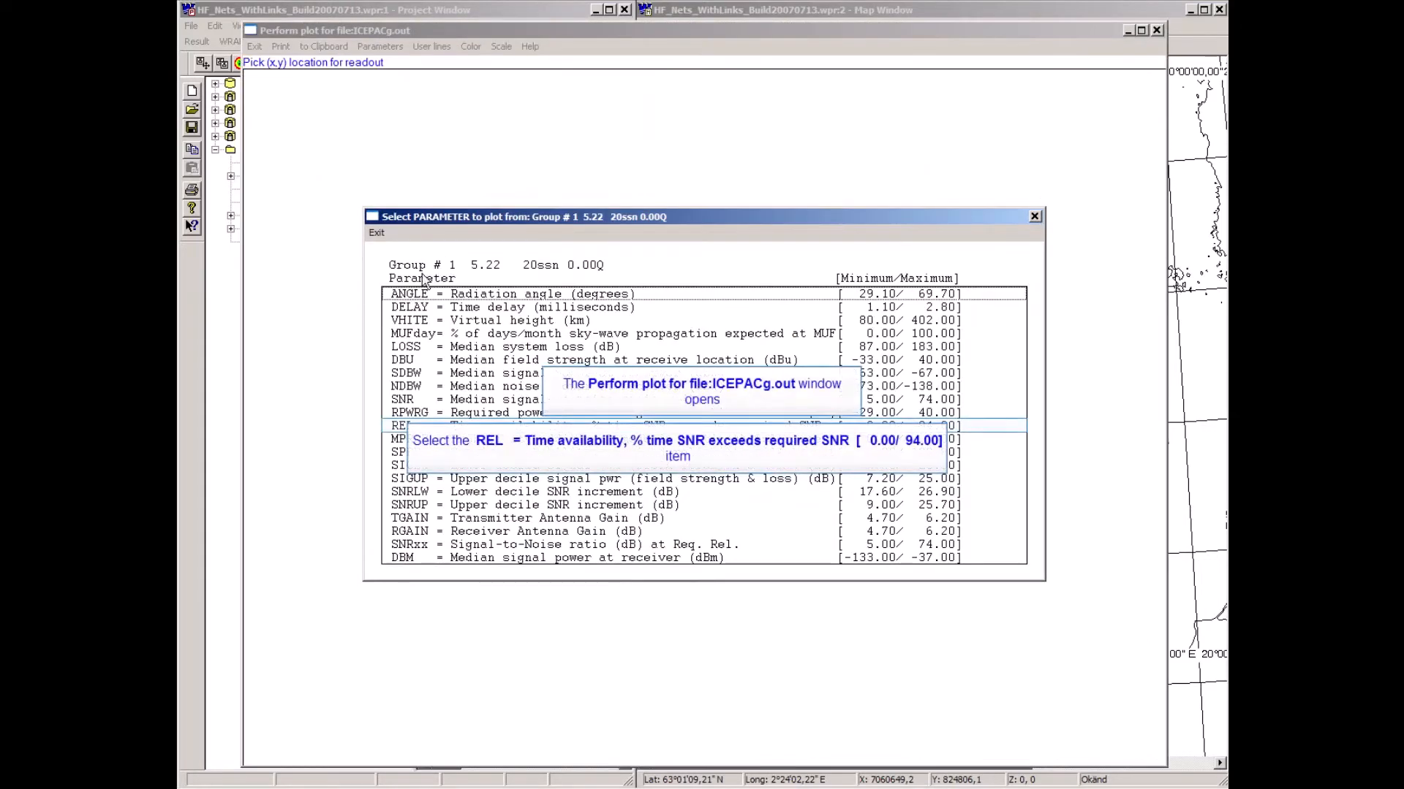
pyautogui.click(407, 426)
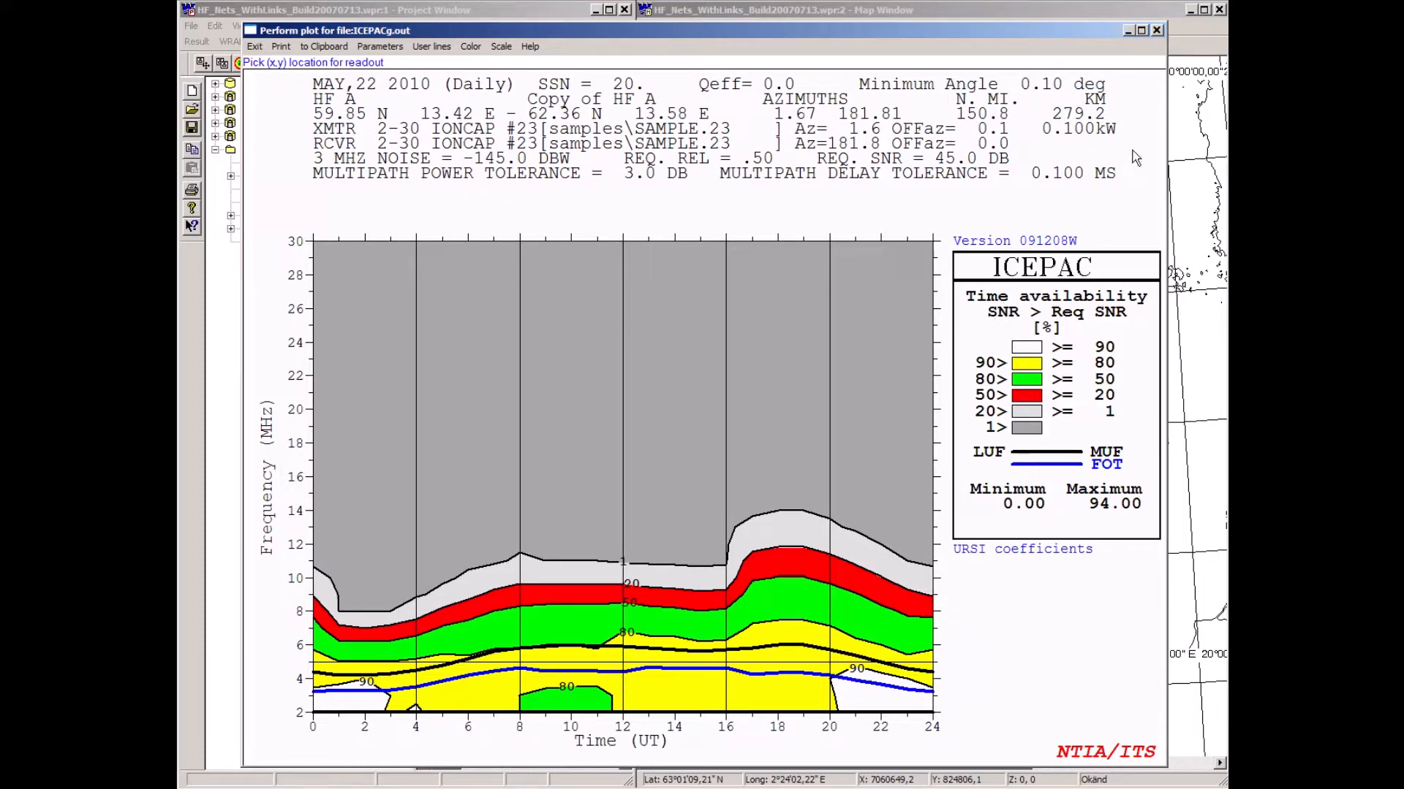
pyautogui.click(1155, 29)
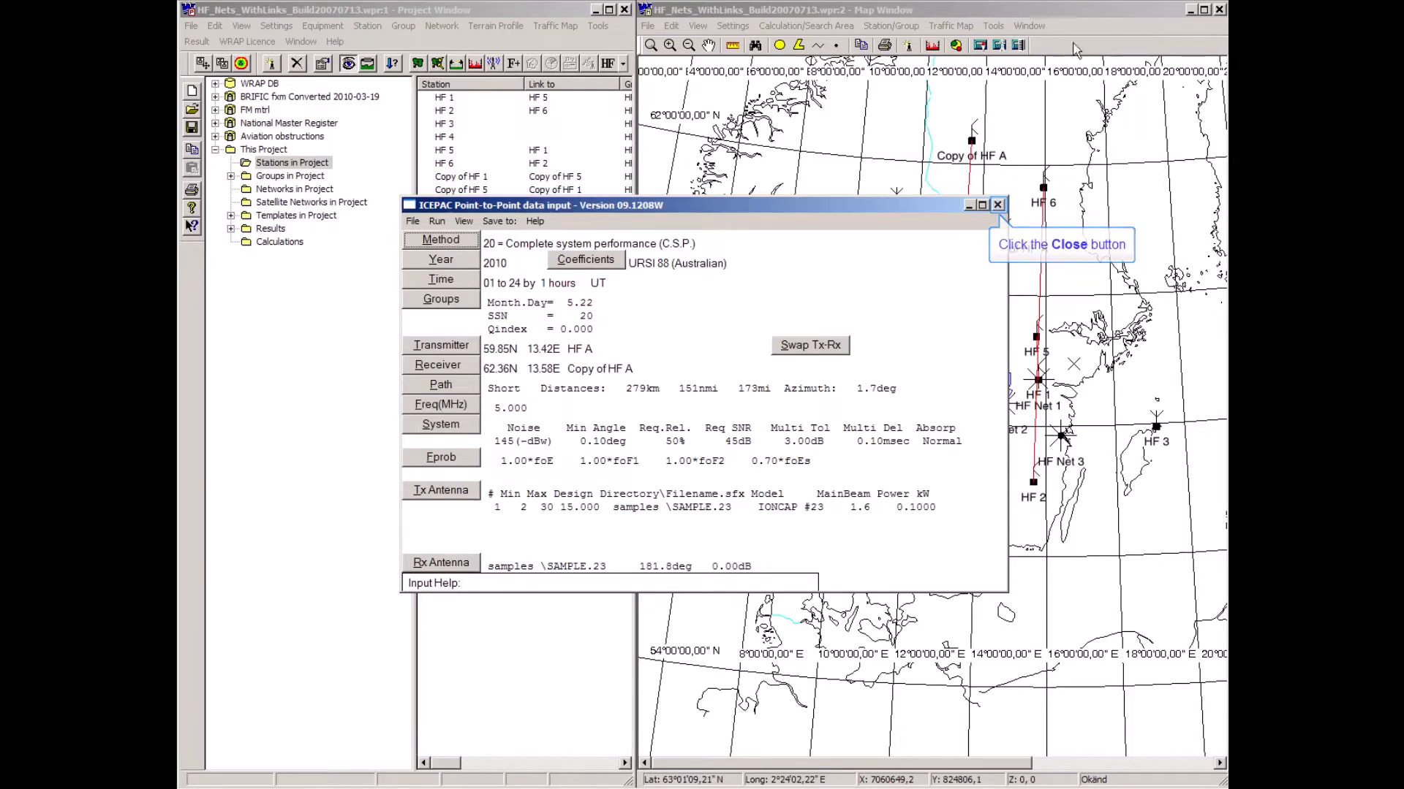
pyautogui.click(997, 206)
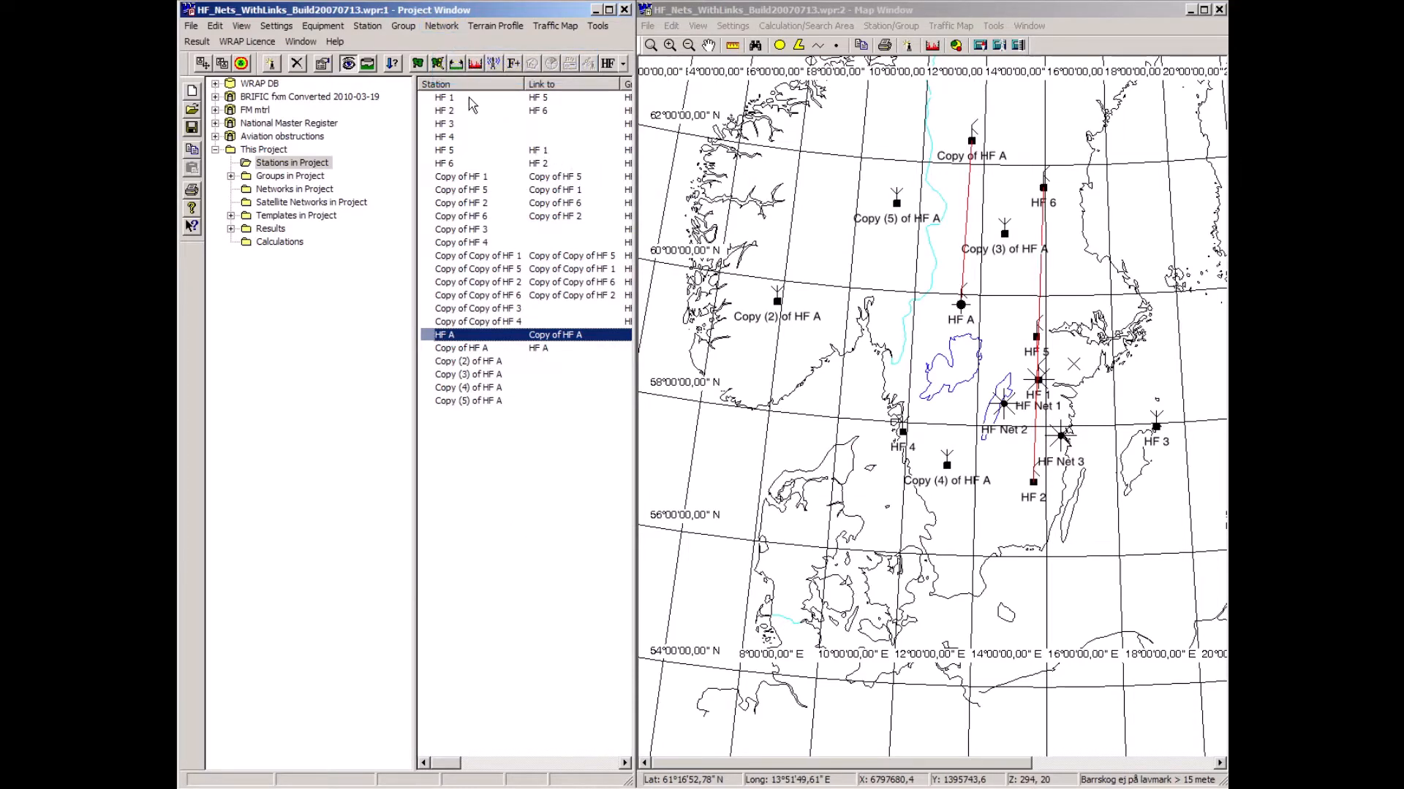
# Start a new network and name it HF Net 4
pyautogui.click(442, 29)
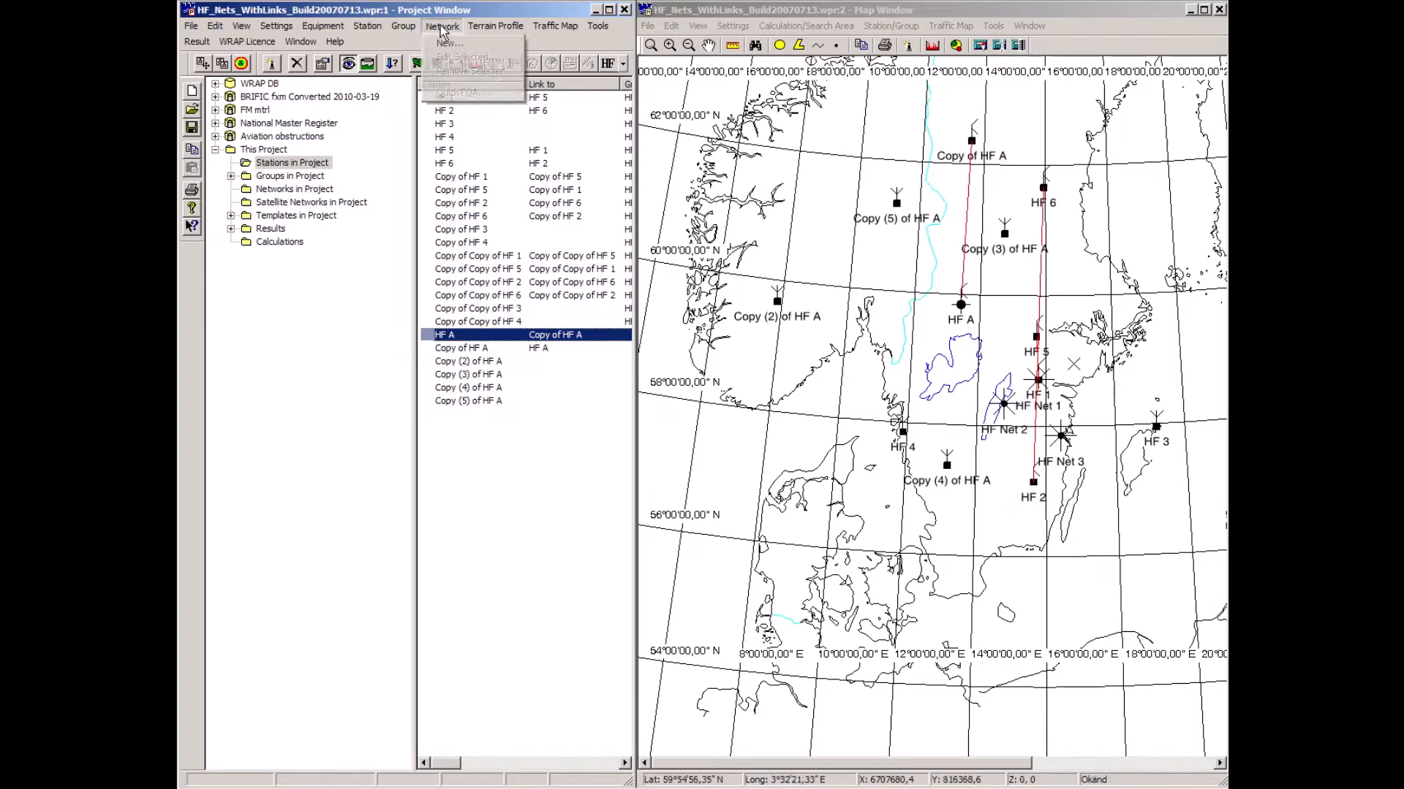
pyautogui.click(448, 46)
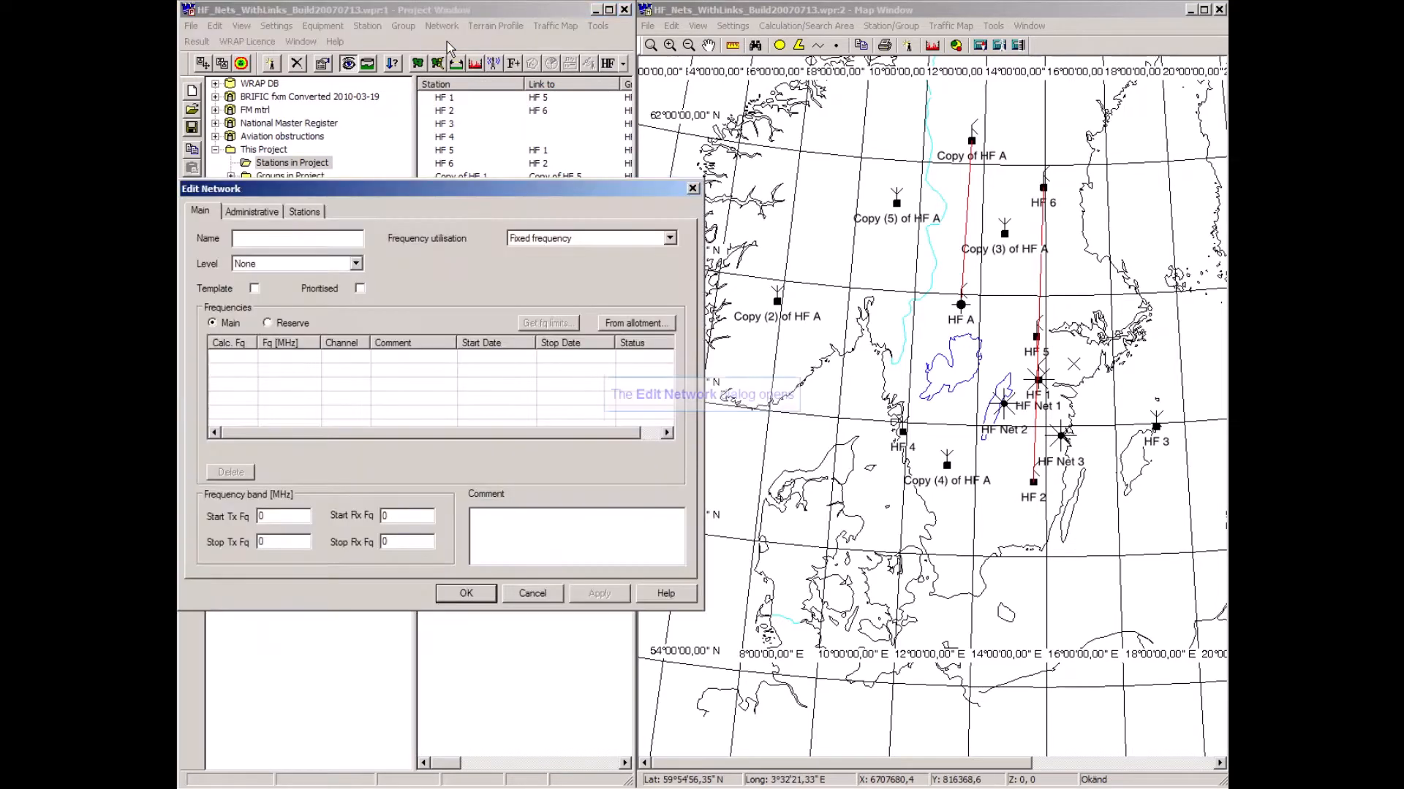
pyautogui.write('HF N')
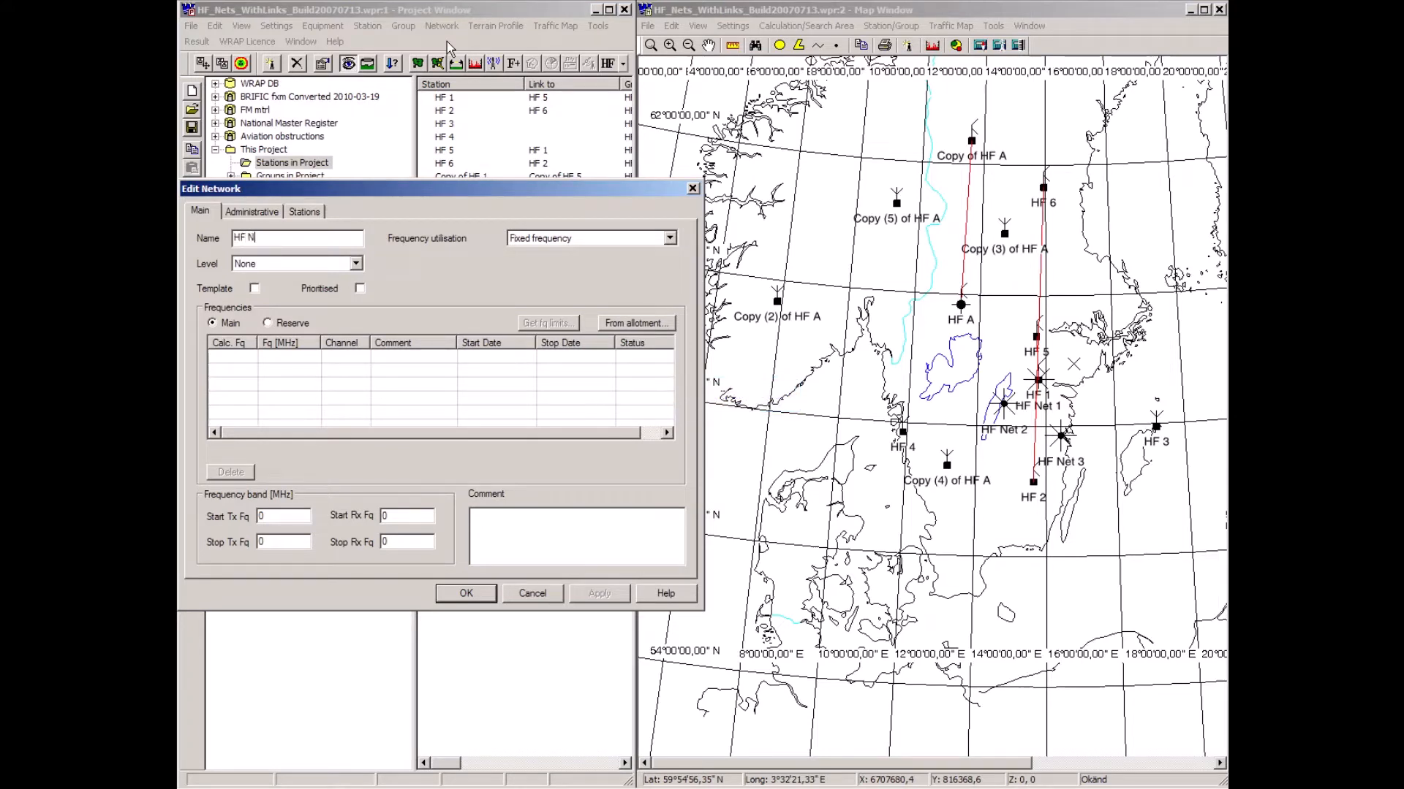
pyautogui.write('et 4')
pyautogui.click(271, 355)
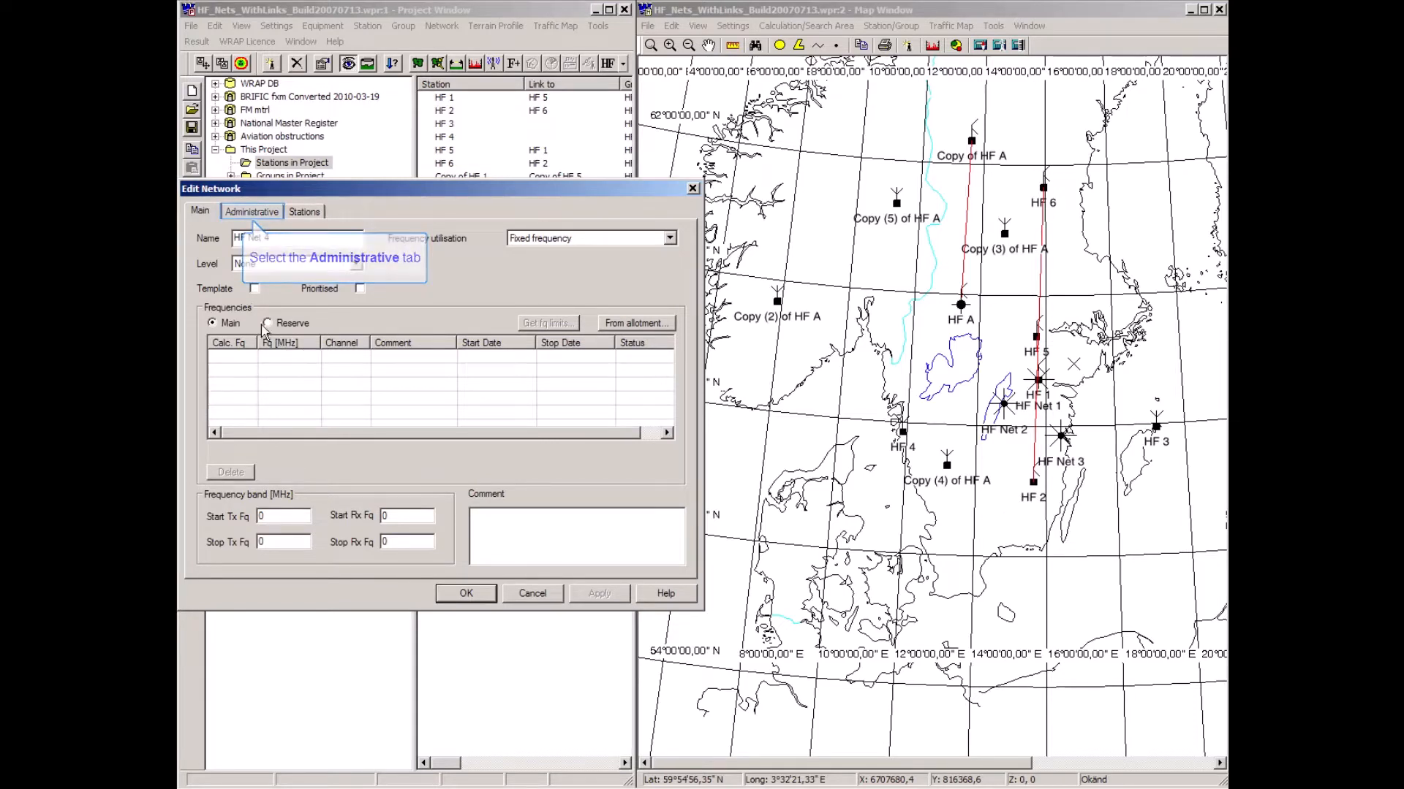
# Set the network's station class compatibility to FX - Fixed station
pyautogui.click(244, 212)
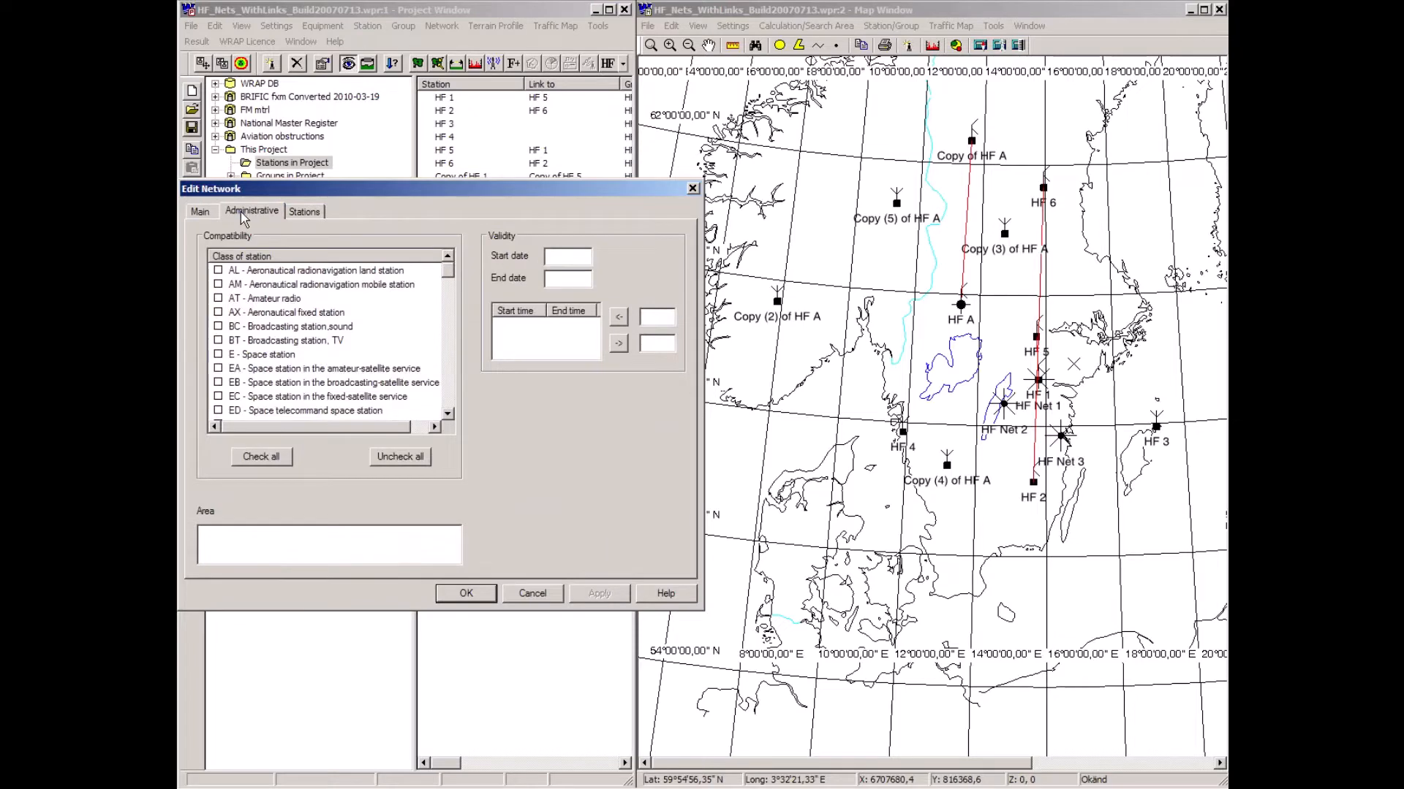
pyautogui.moveTo(447, 272); pyautogui.dragTo(448, 322)
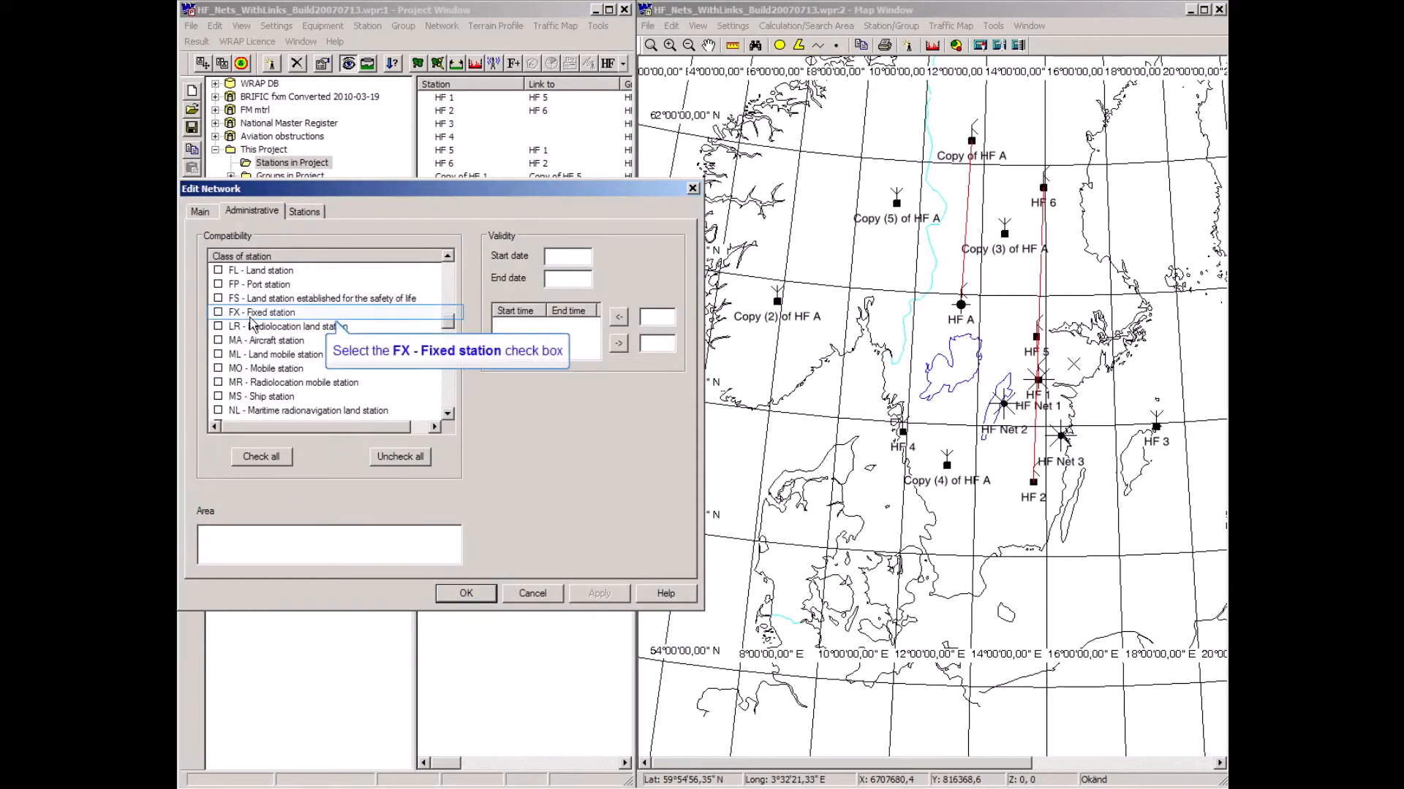
pyautogui.click(219, 315)
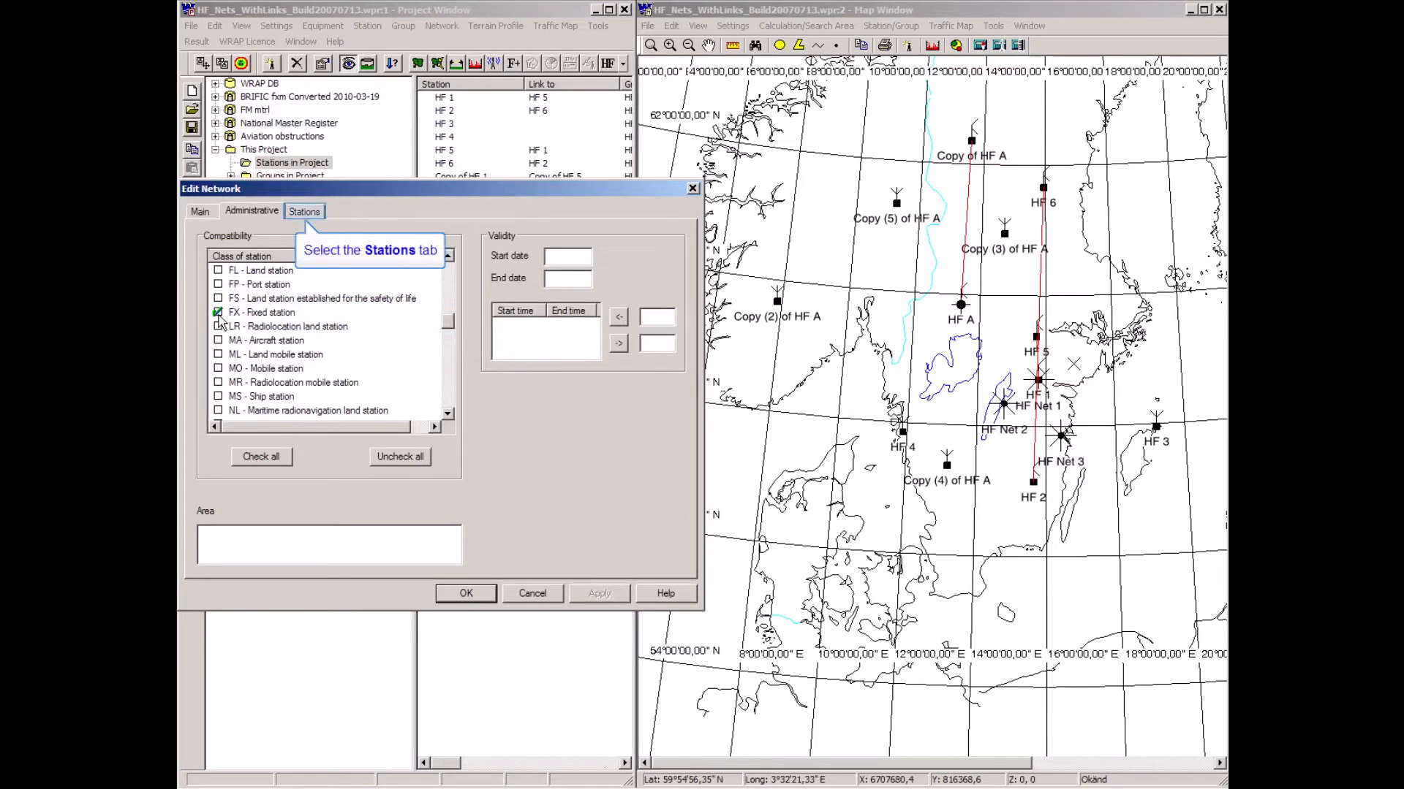
# Add HF A and all five of its copies from the project to the network
pyautogui.click(304, 212)
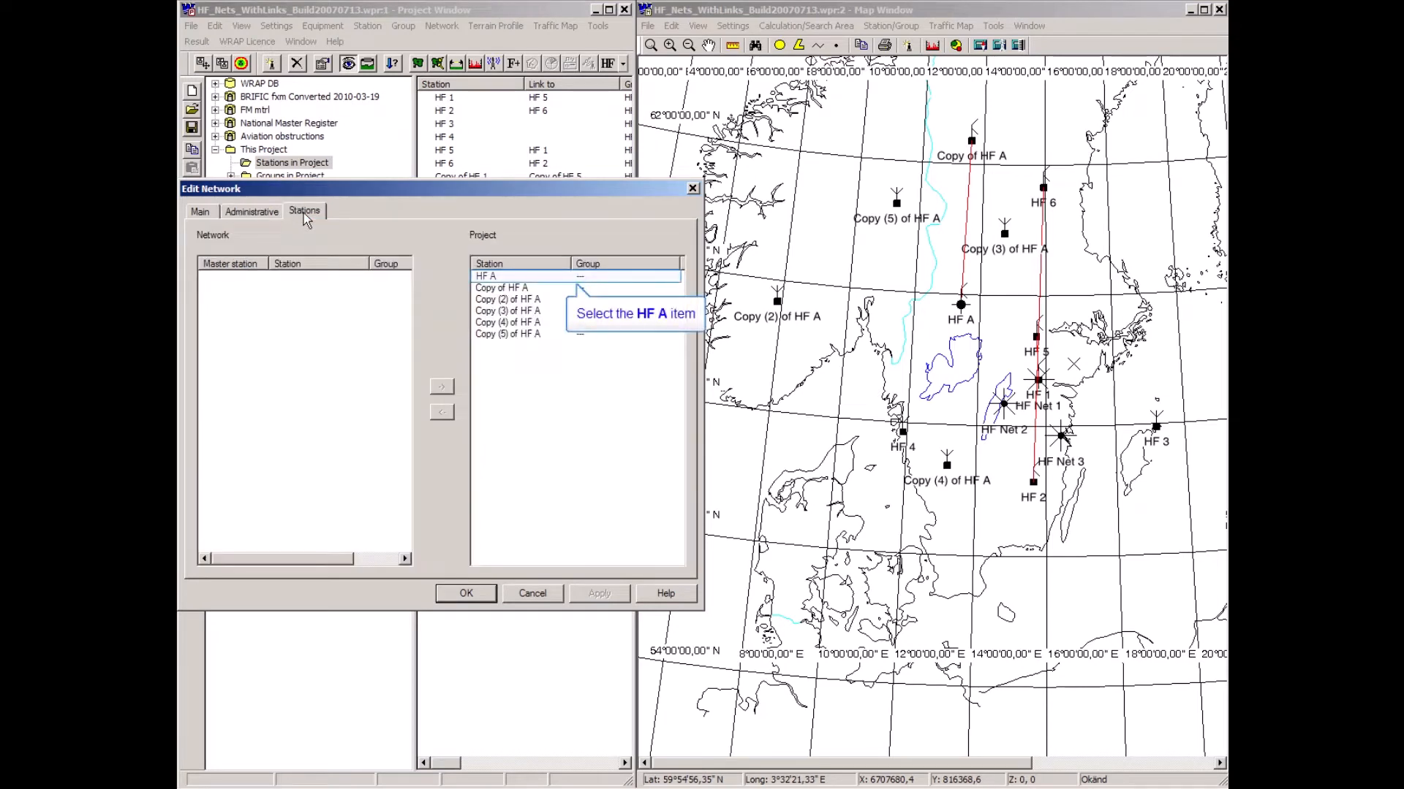
pyautogui.click(499, 279)
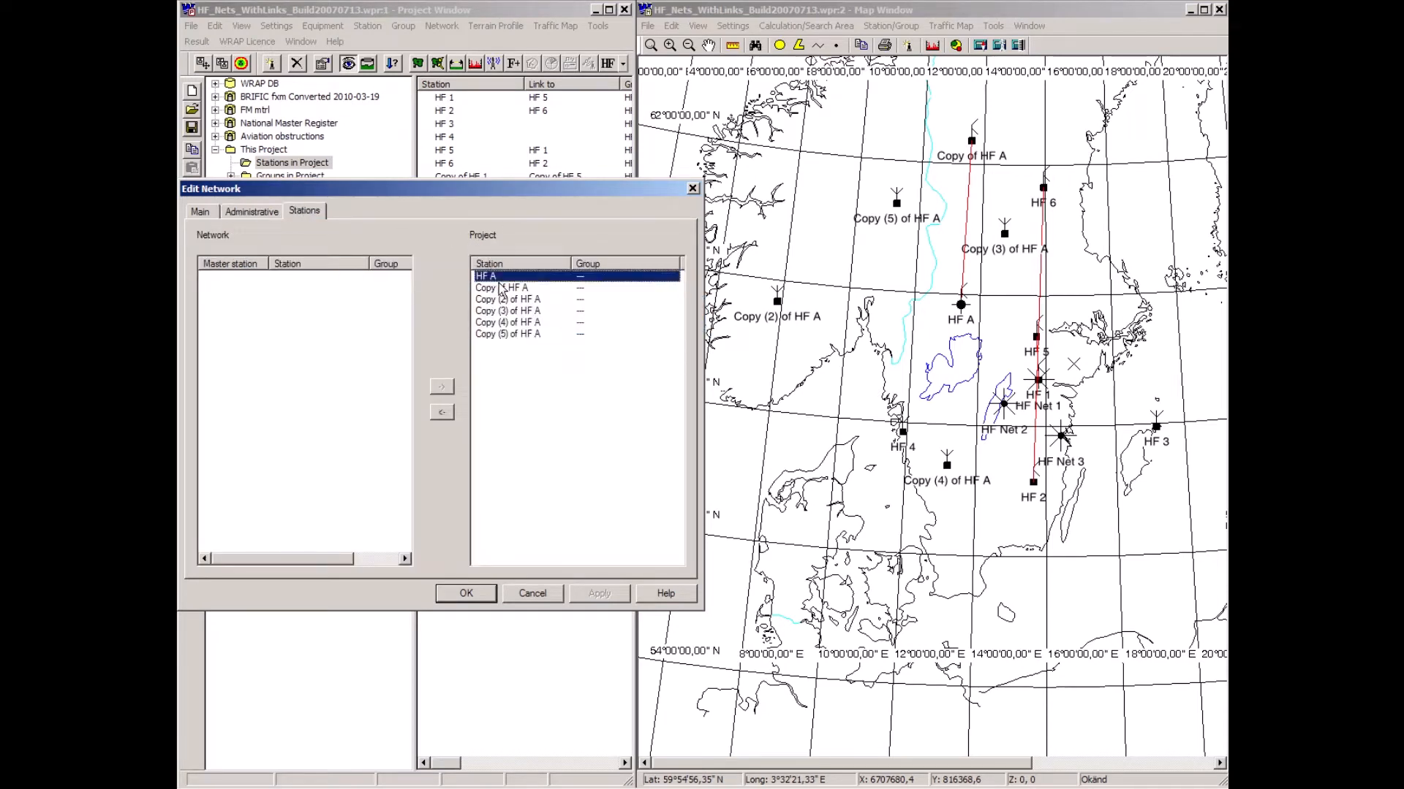
pyautogui.keyDown('shift'); pyautogui.click(503, 335); pyautogui.keyUp('shift')
pyautogui.click(441, 413)
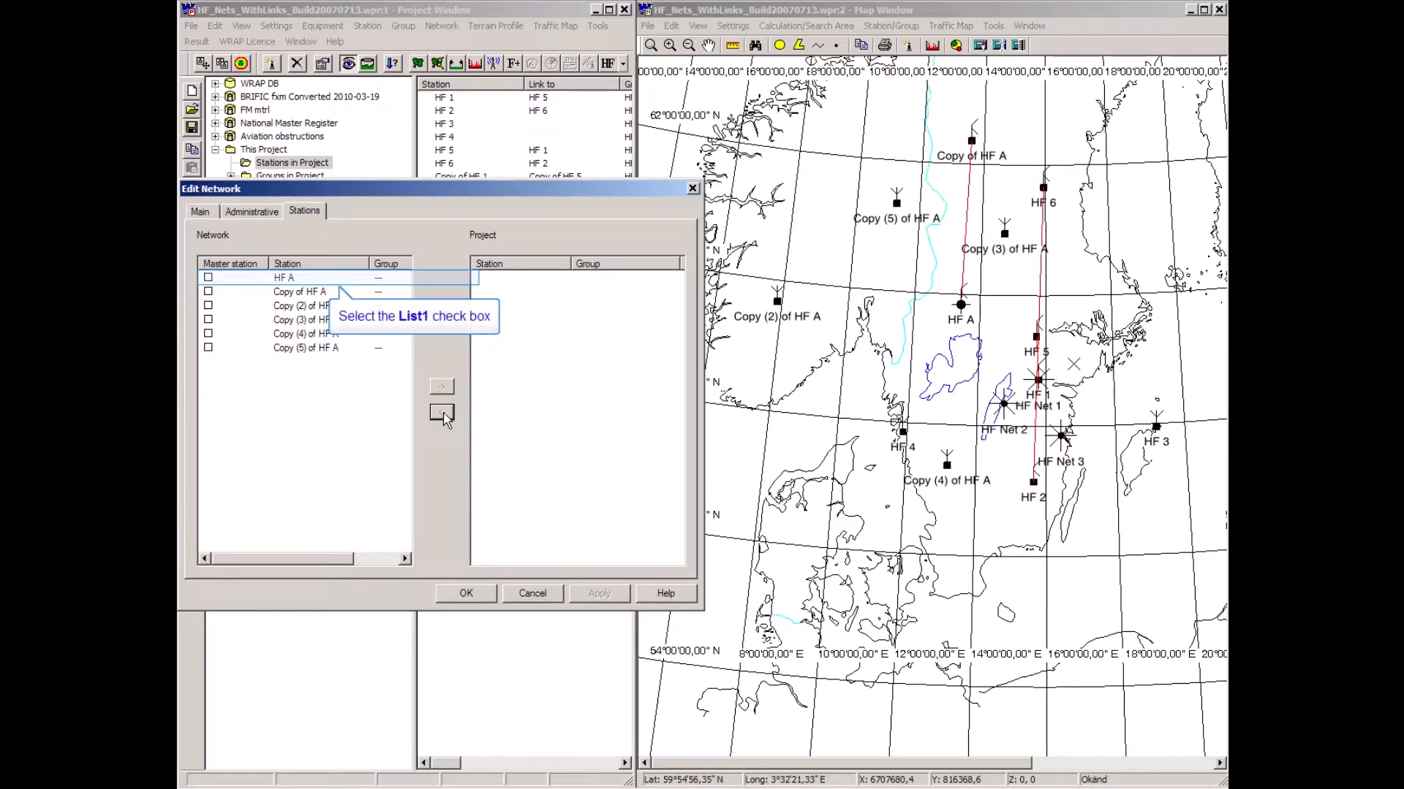
# Make HF A the master station of the network and save the network
pyautogui.click(208, 278)
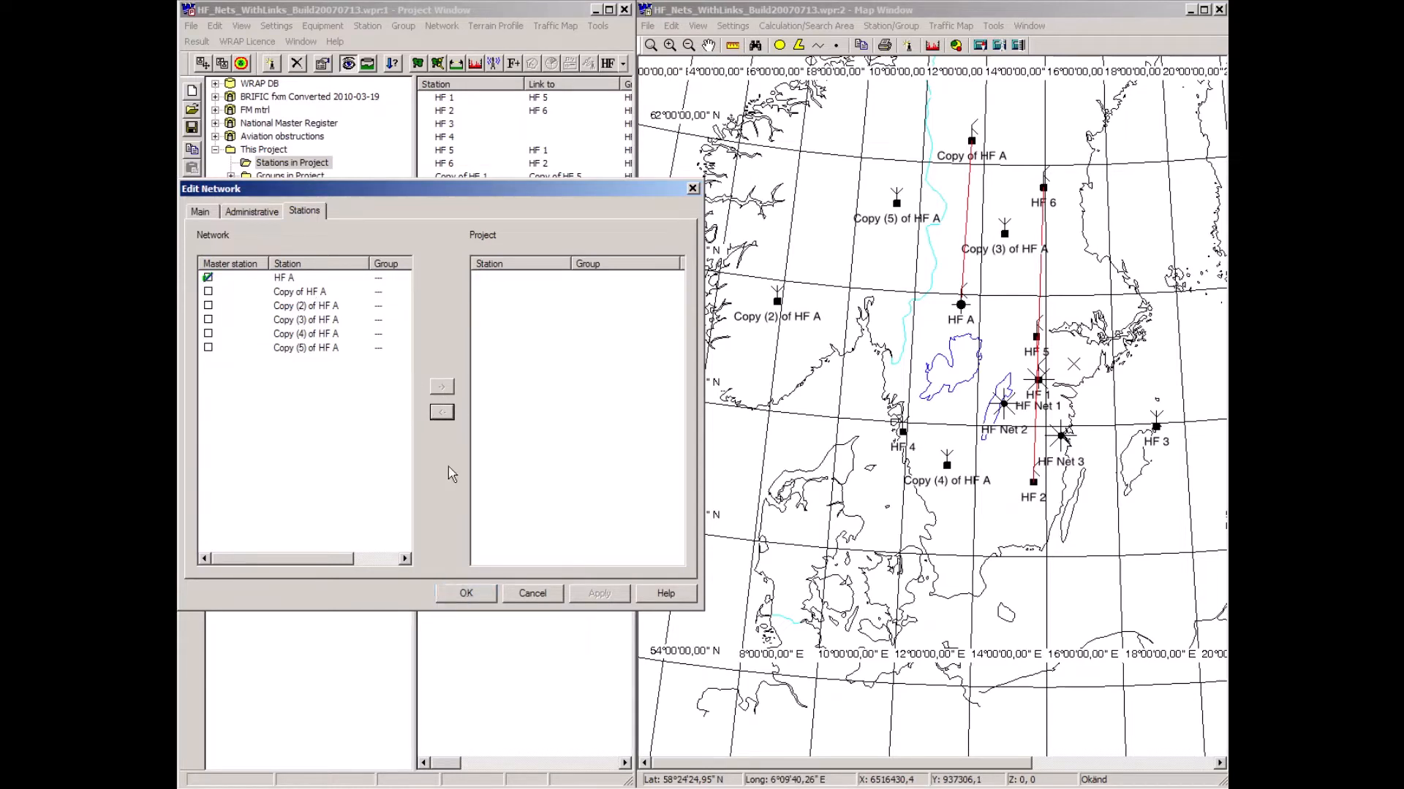
pyautogui.click(466, 594)
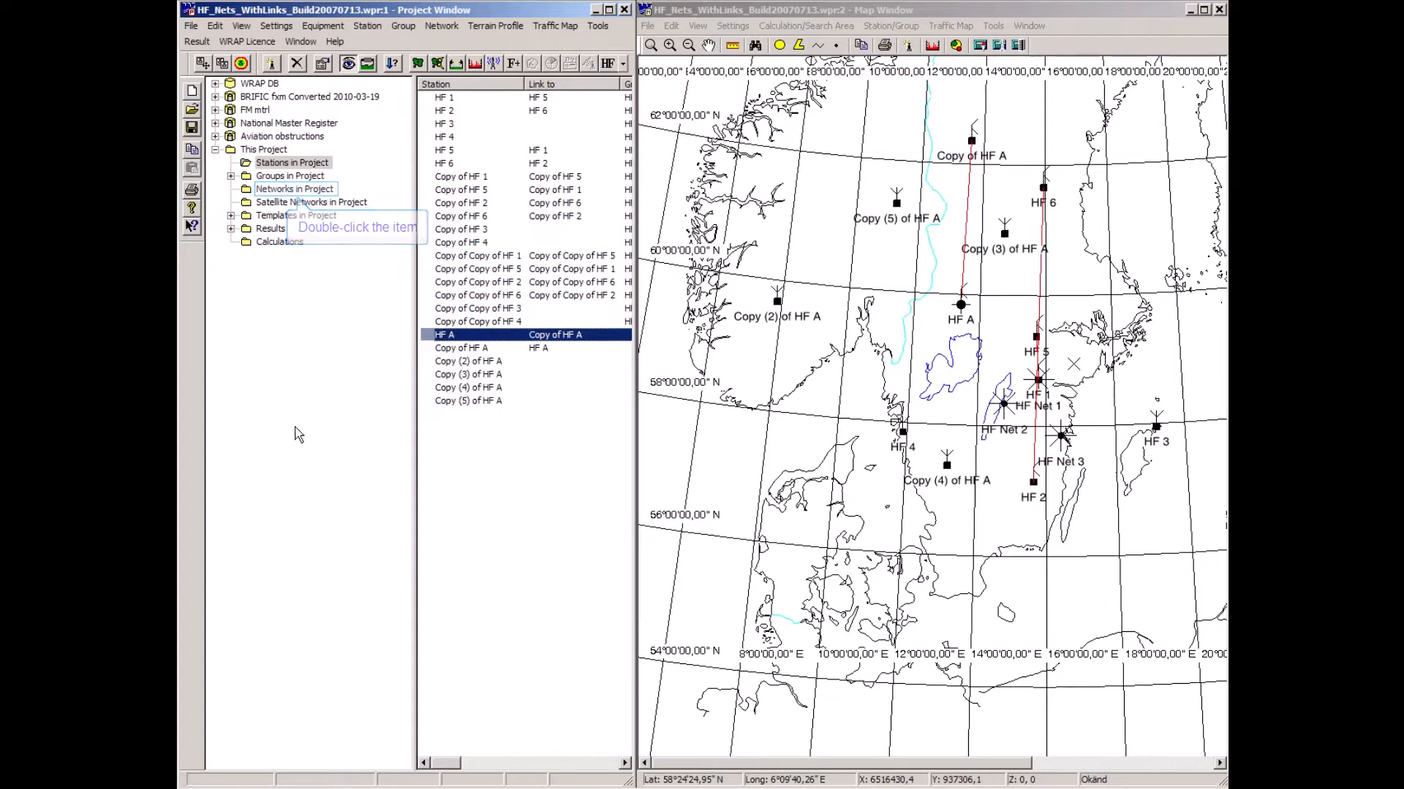
# Delete the HF Net New network from the project's networks
pyautogui.click(271, 192)
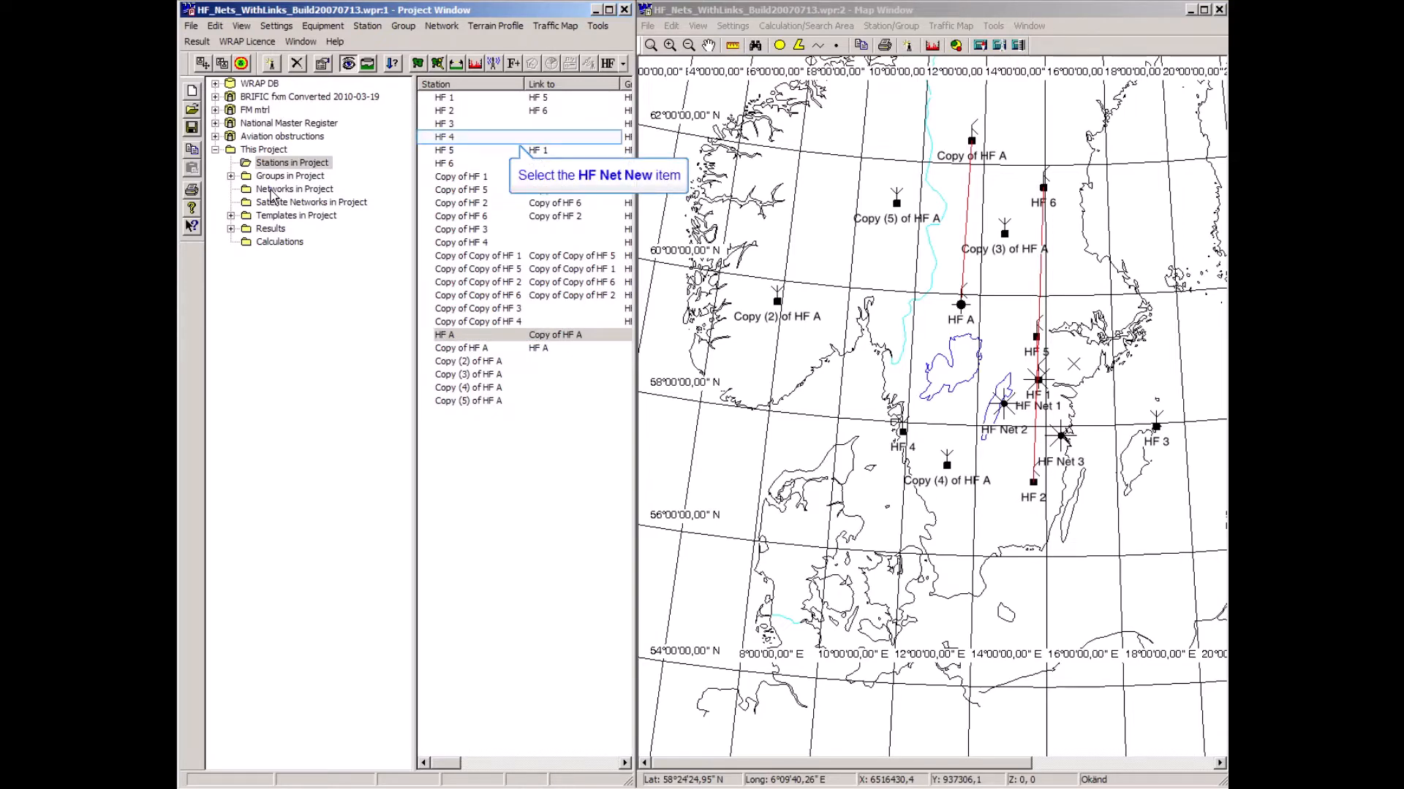
pyautogui.click(450, 139)
pyautogui.rightClick(451, 141)
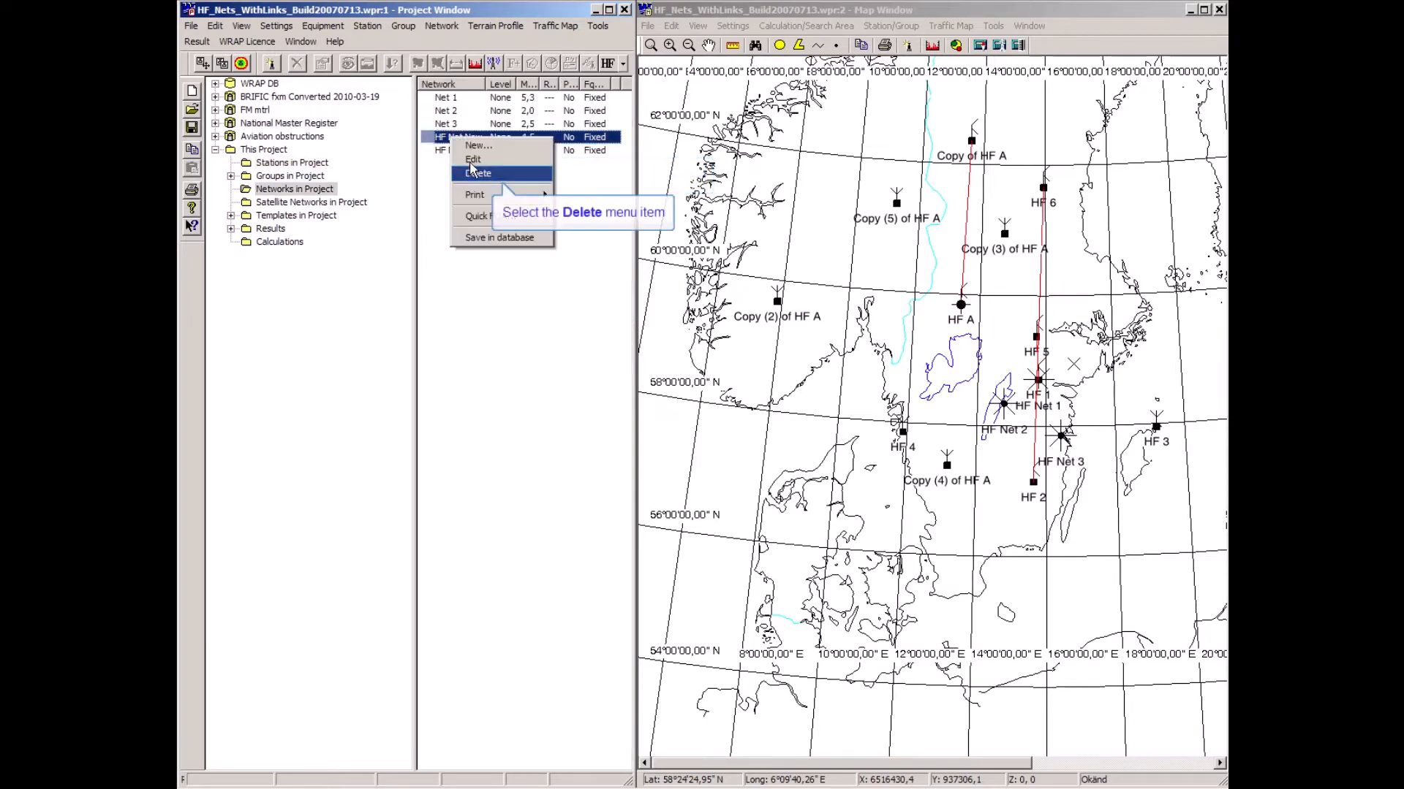
pyautogui.click(476, 174)
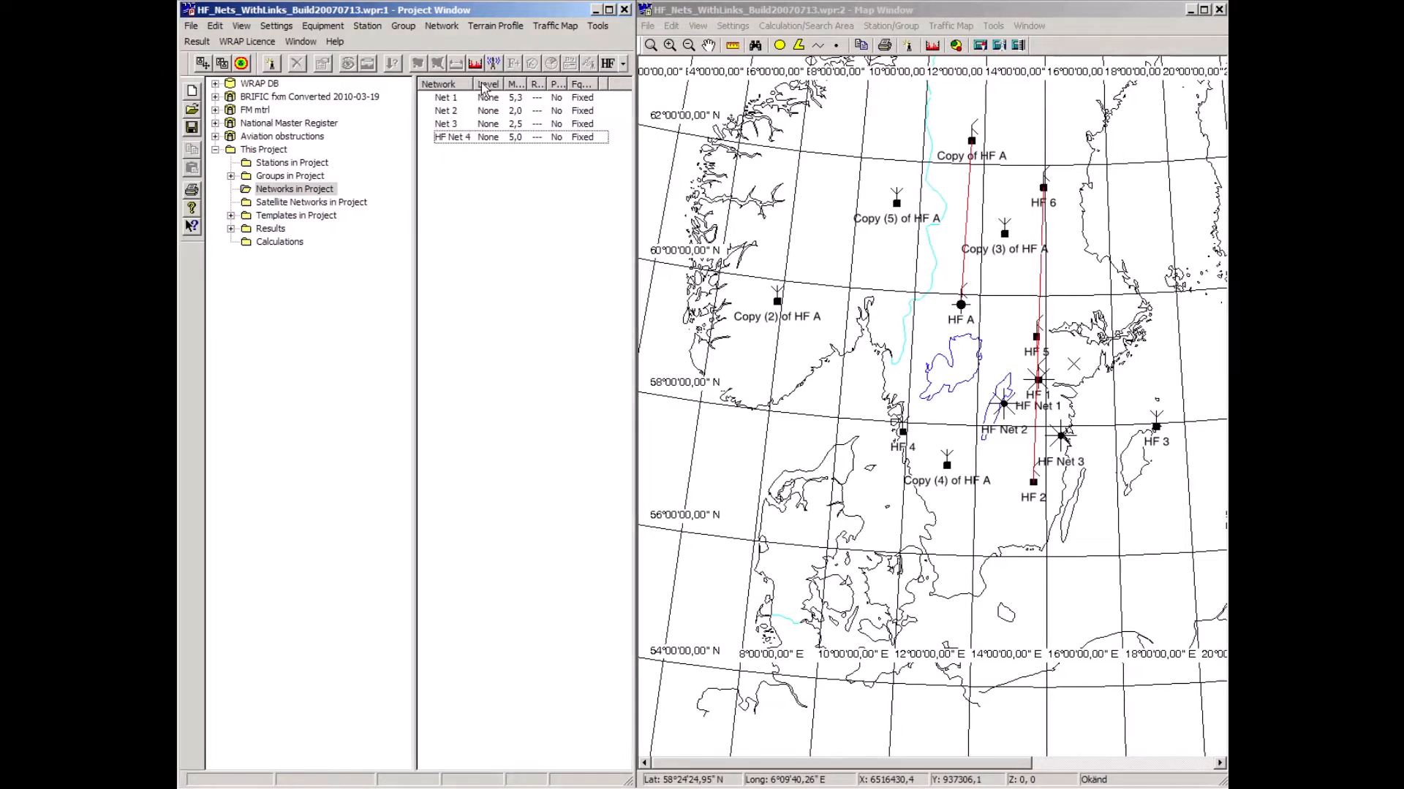
# List the HF allotments stored in the WRAP DB database
pyautogui.click(443, 138)
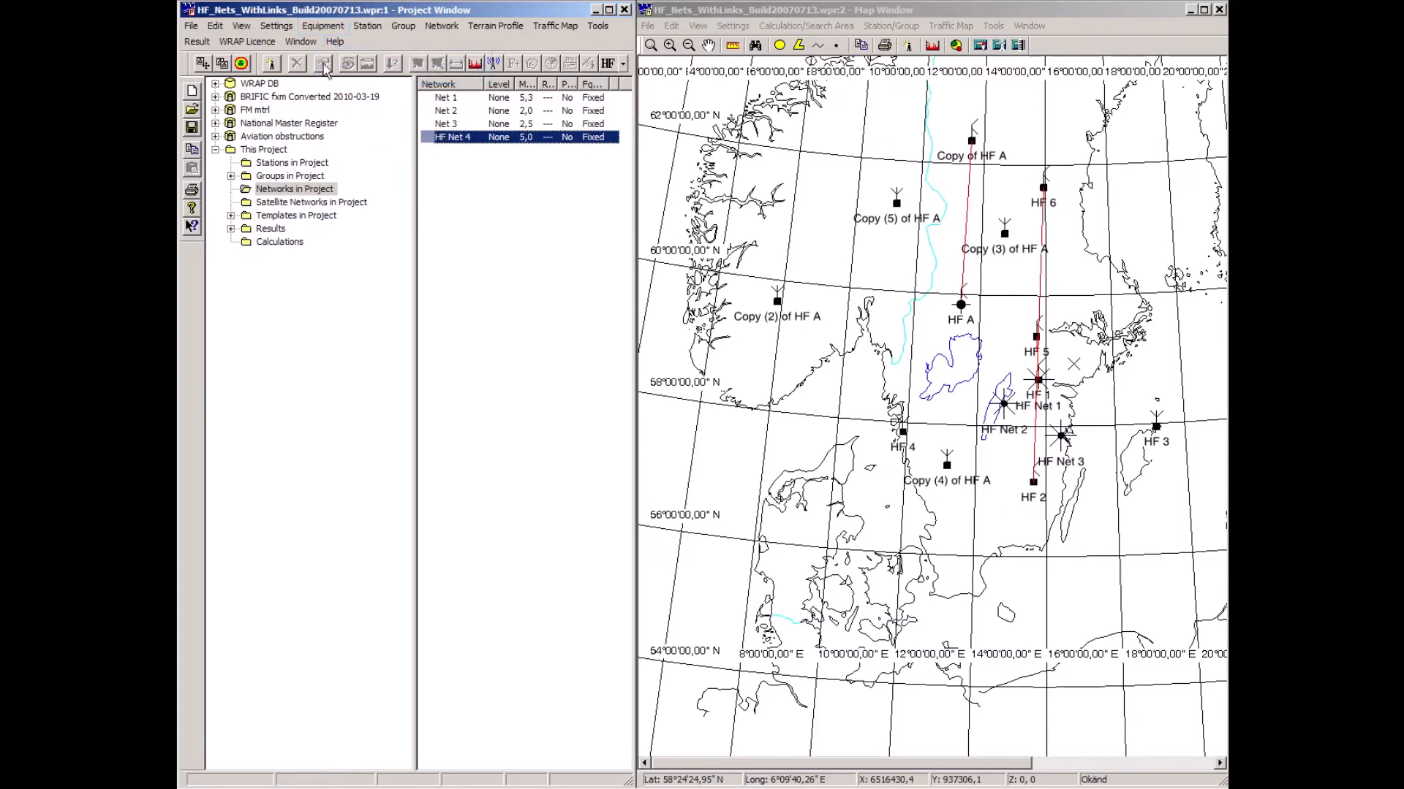
pyautogui.click(320, 29)
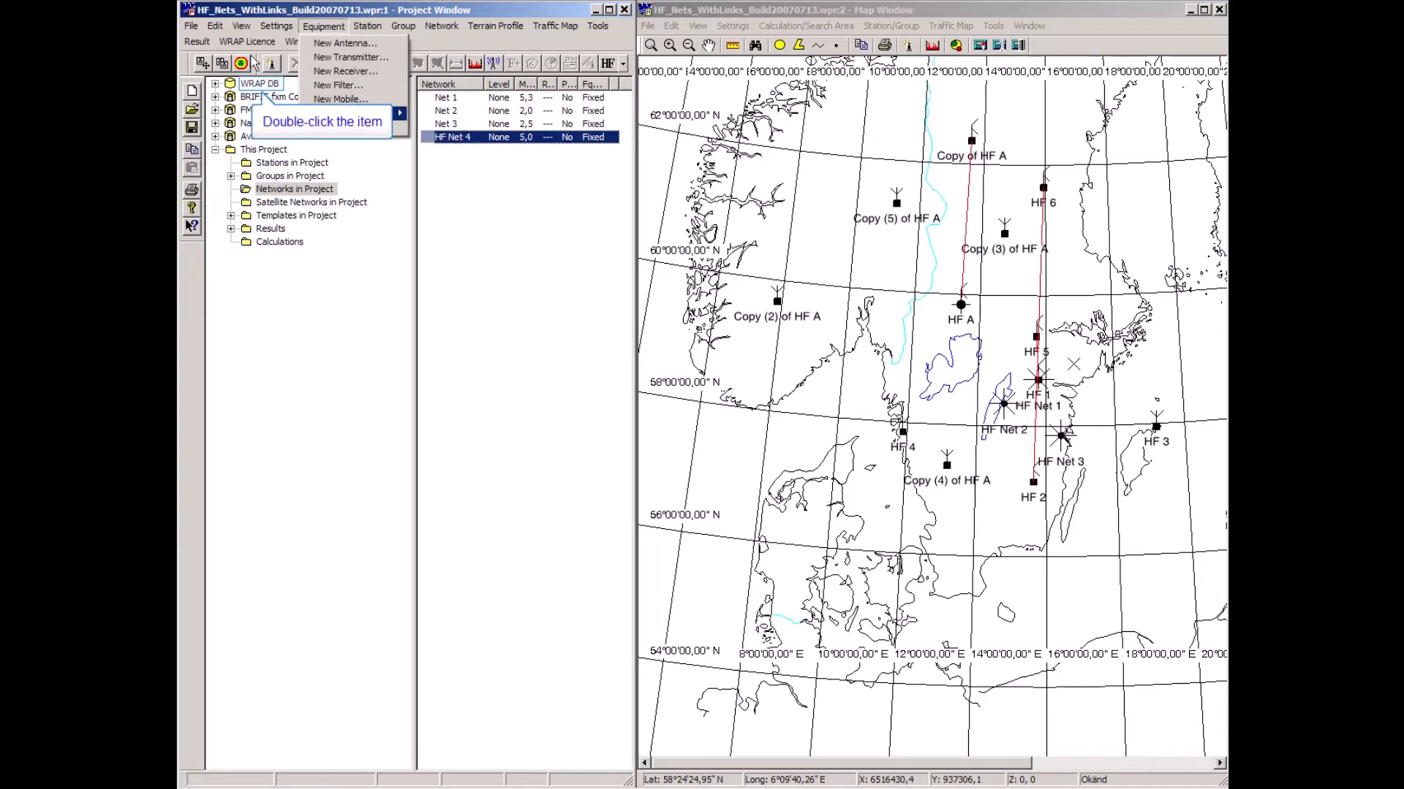
pyautogui.doubleClick(244, 84)
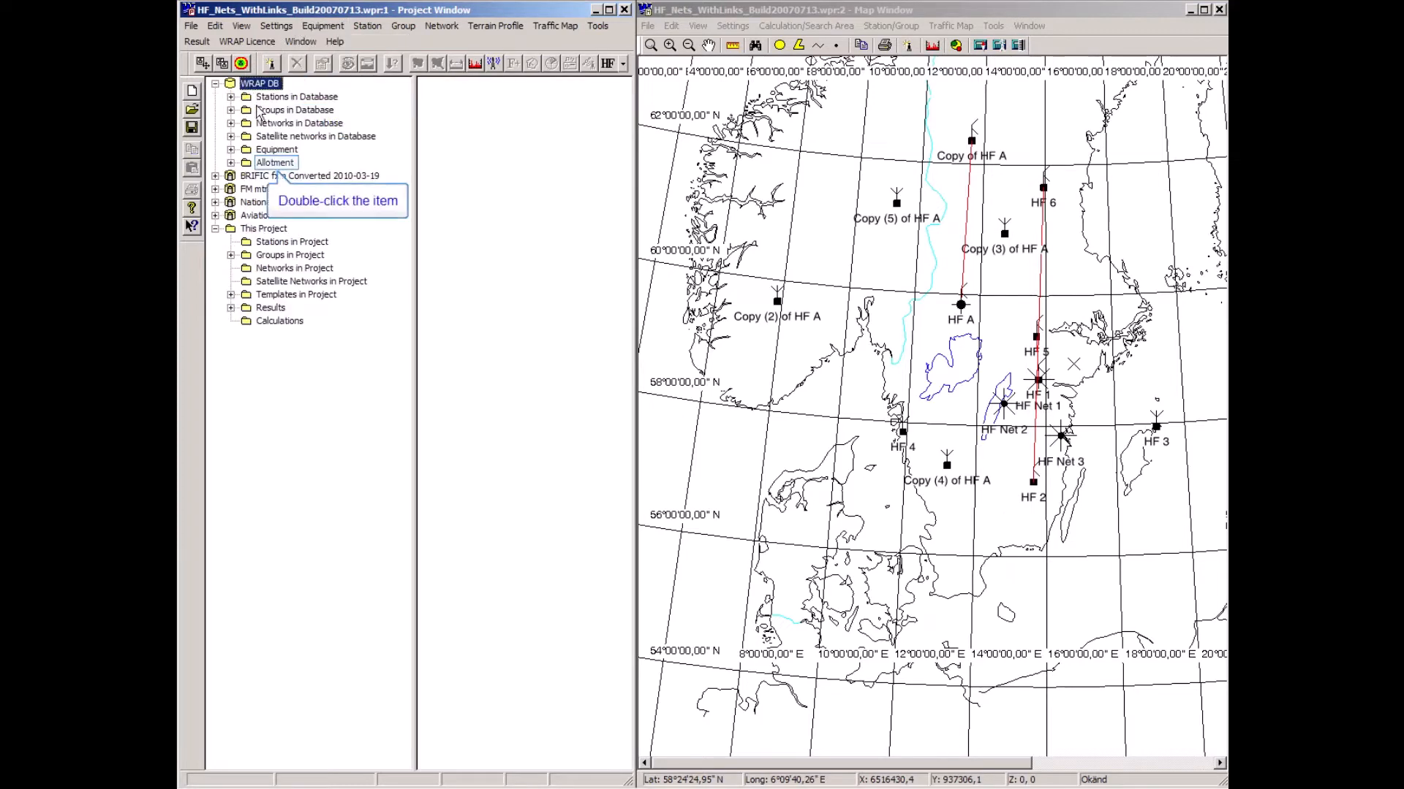
pyautogui.doubleClick(261, 164)
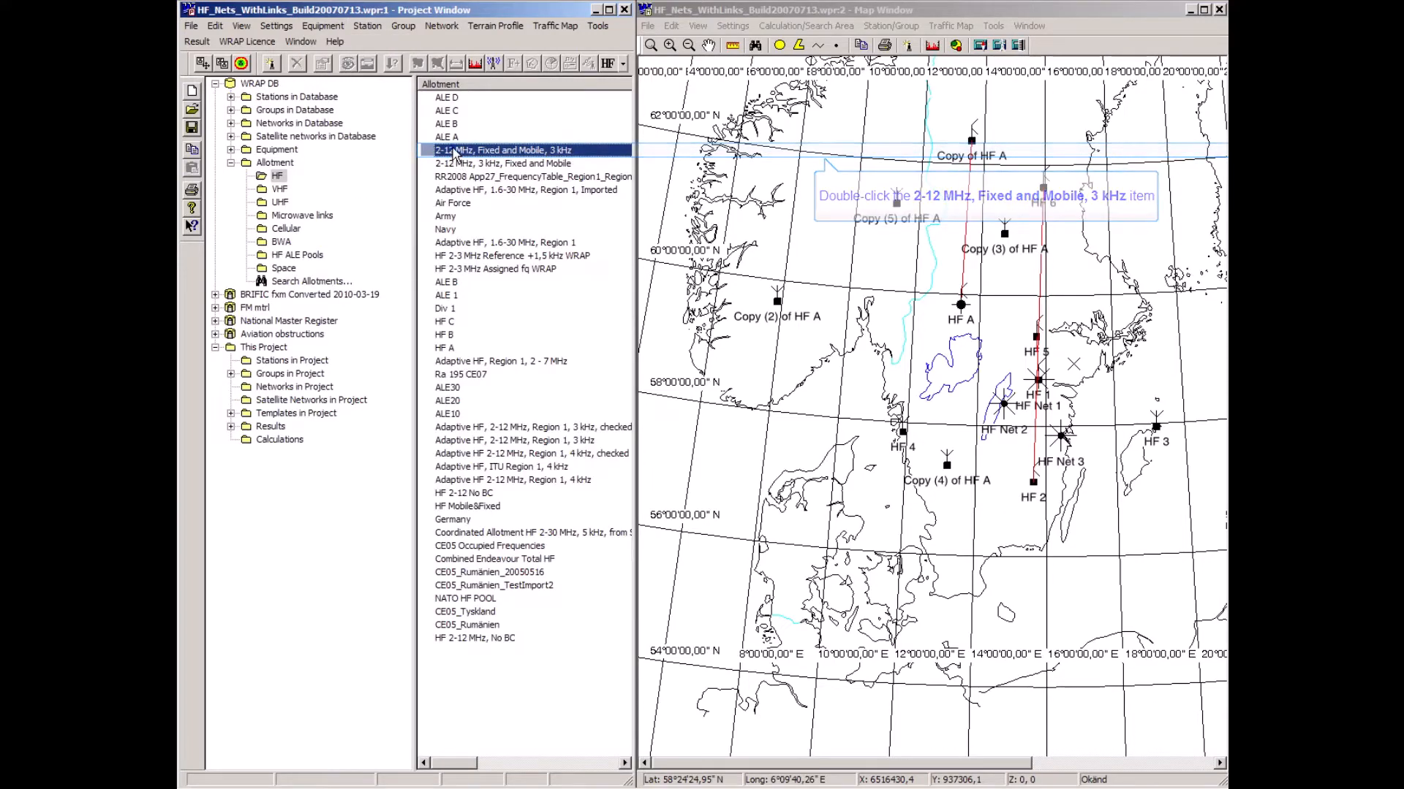
# Examine the channel frequencies of the allotment 2-12 MHz, Fixed and Mobile, 3 kHz, and close it without changes
pyautogui.doubleClick(456, 151)
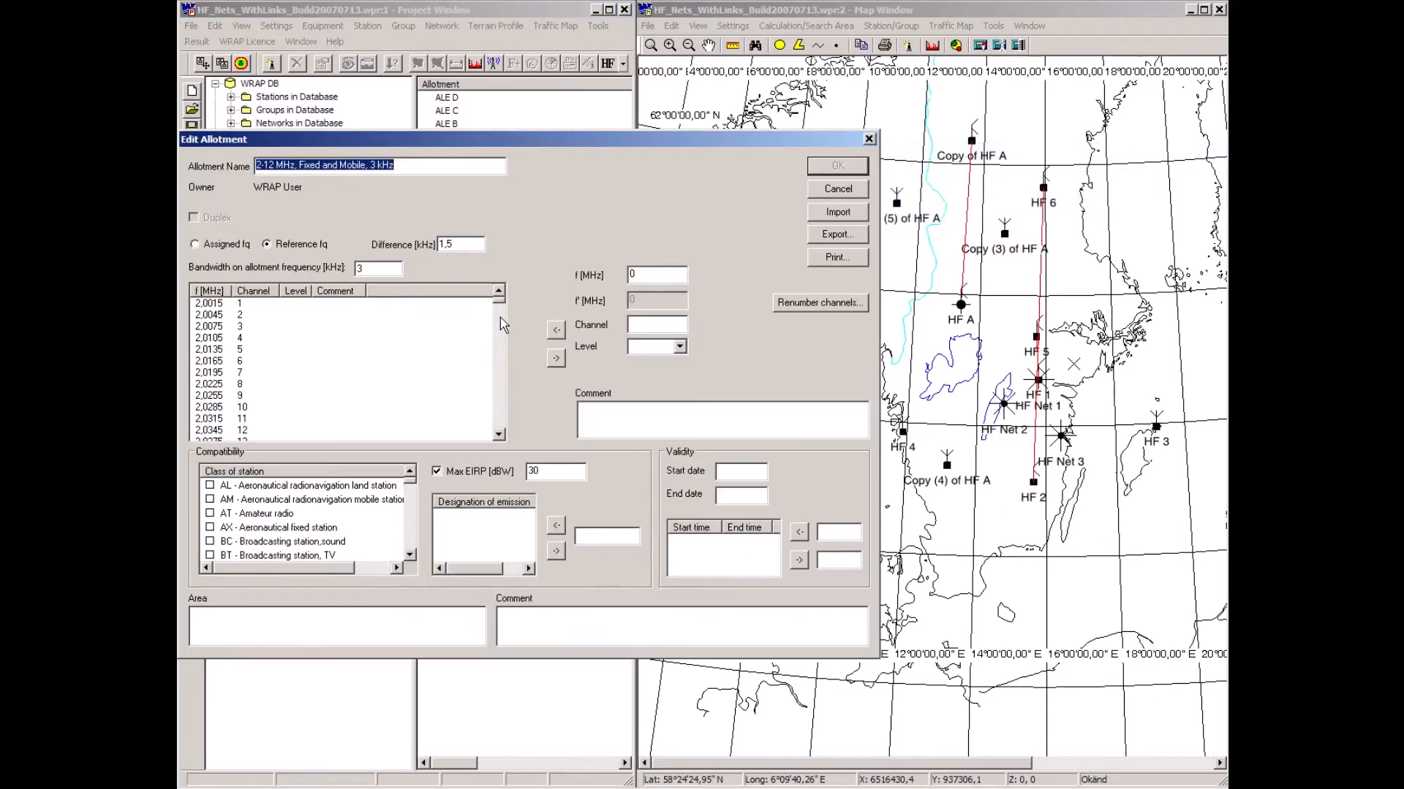
pyautogui.moveTo(500, 317); pyautogui.dragTo(510, 454)
pyautogui.press('Escape')
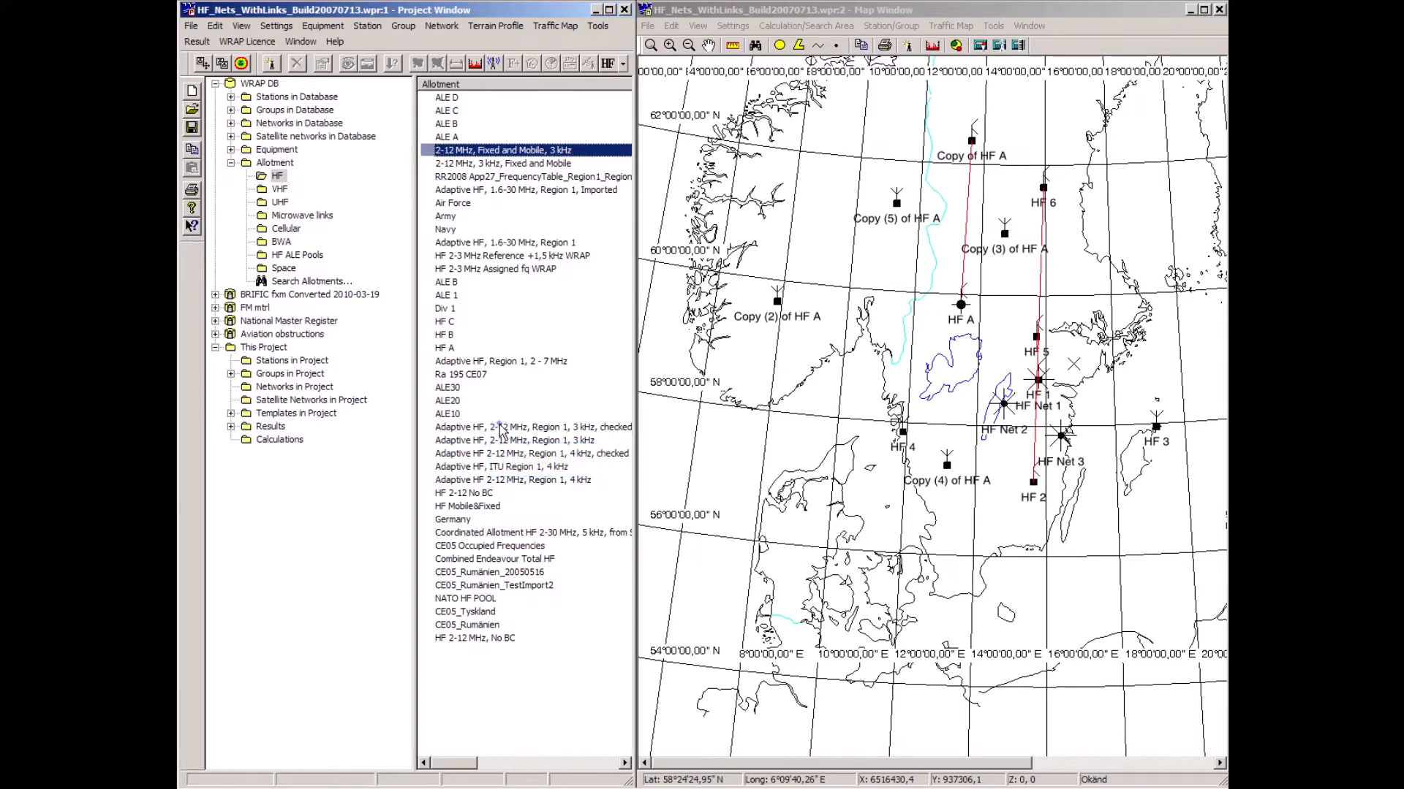
pyautogui.click(499, 424)
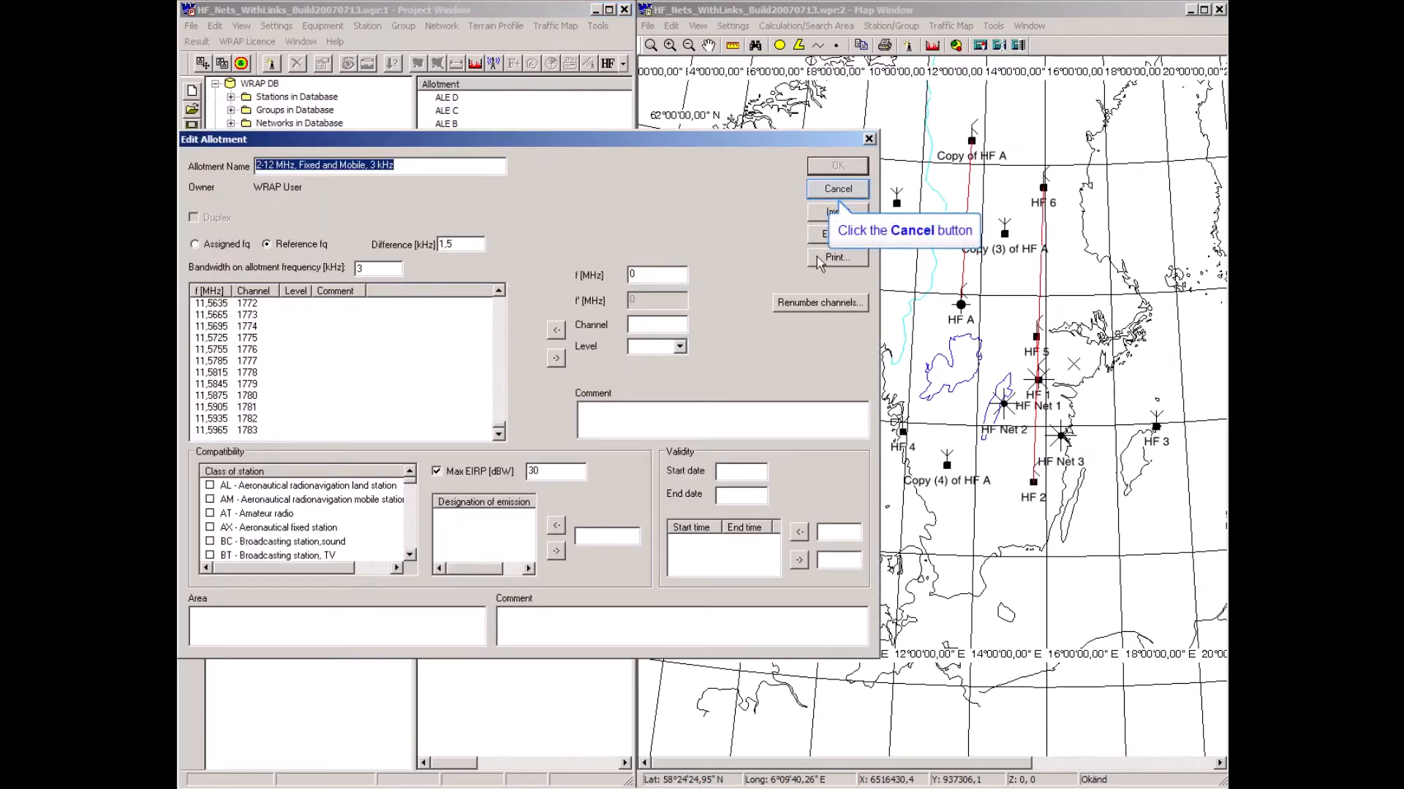
pyautogui.click(833, 190)
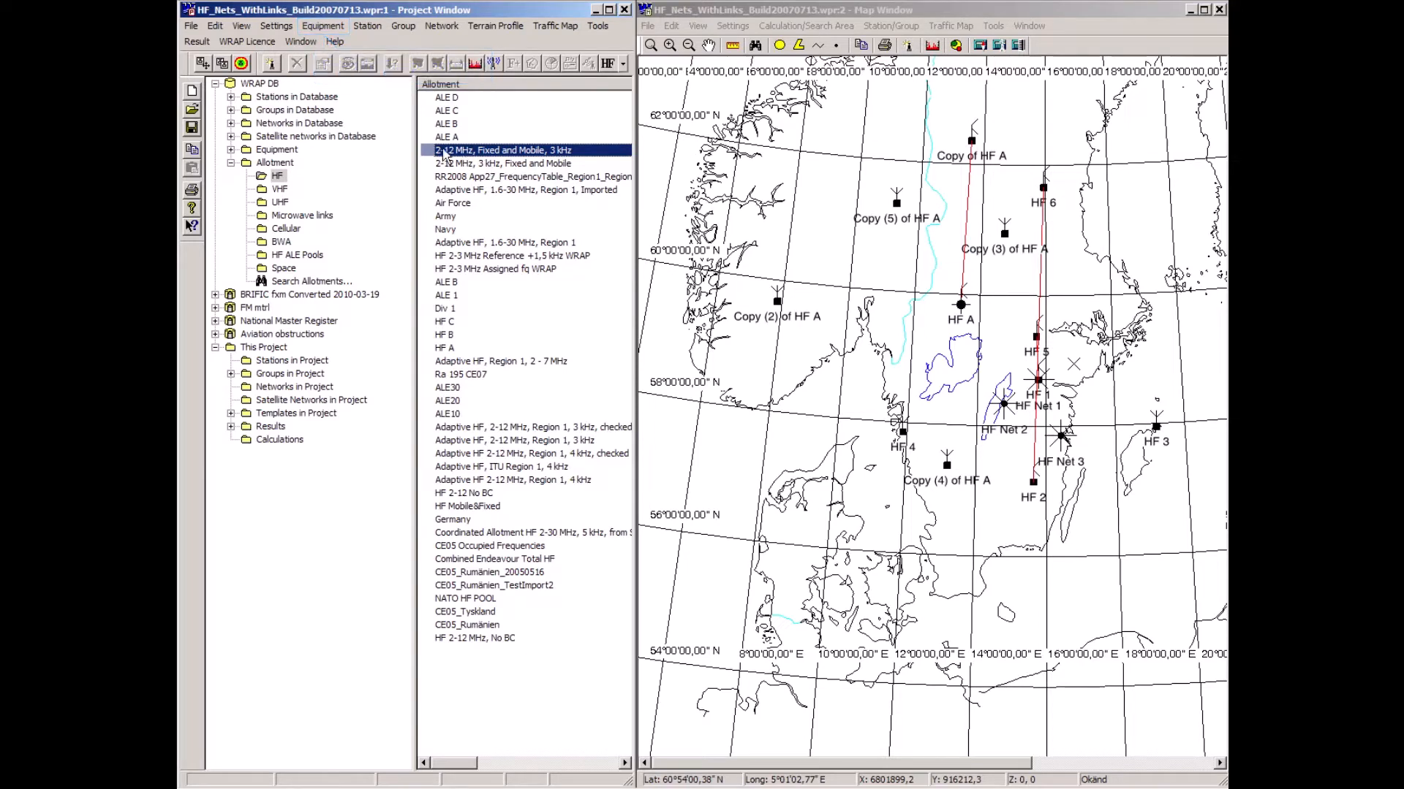
# Start dividing the allotment 2-12 MHz, Fixed and Mobile, 3 kHz, and add a destination allotment named ALE Pool 1
pyautogui.click(322, 28)
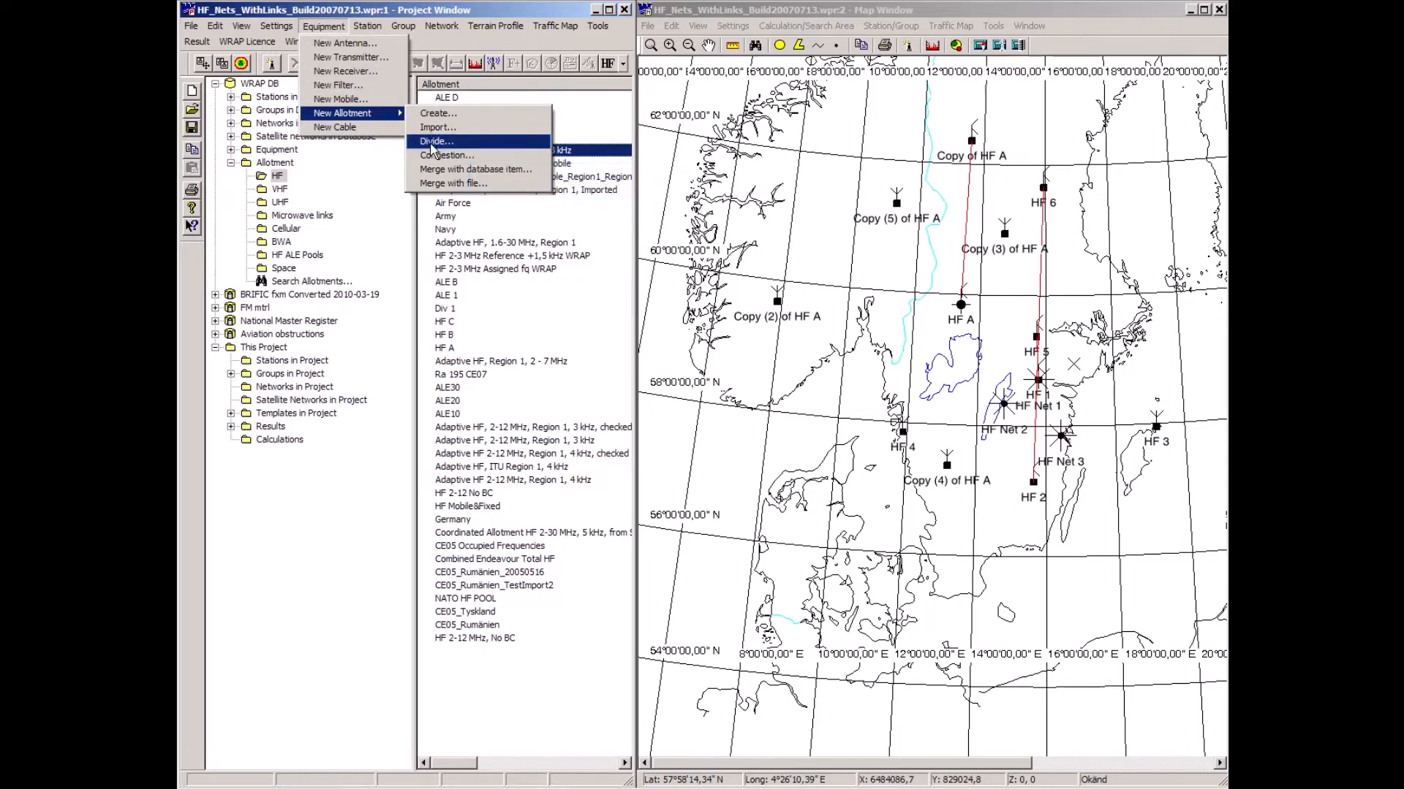
pyautogui.click(430, 144)
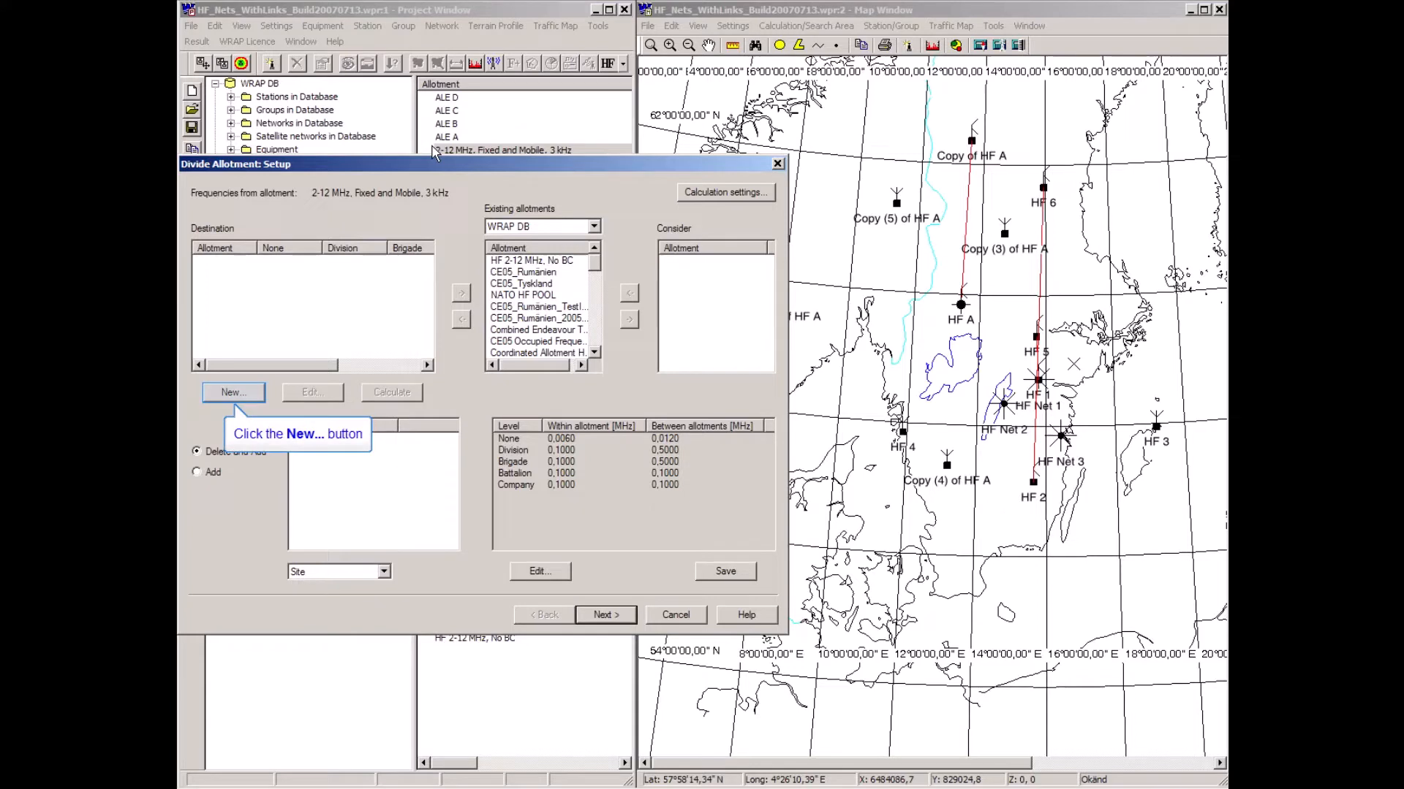
pyautogui.click(233, 394)
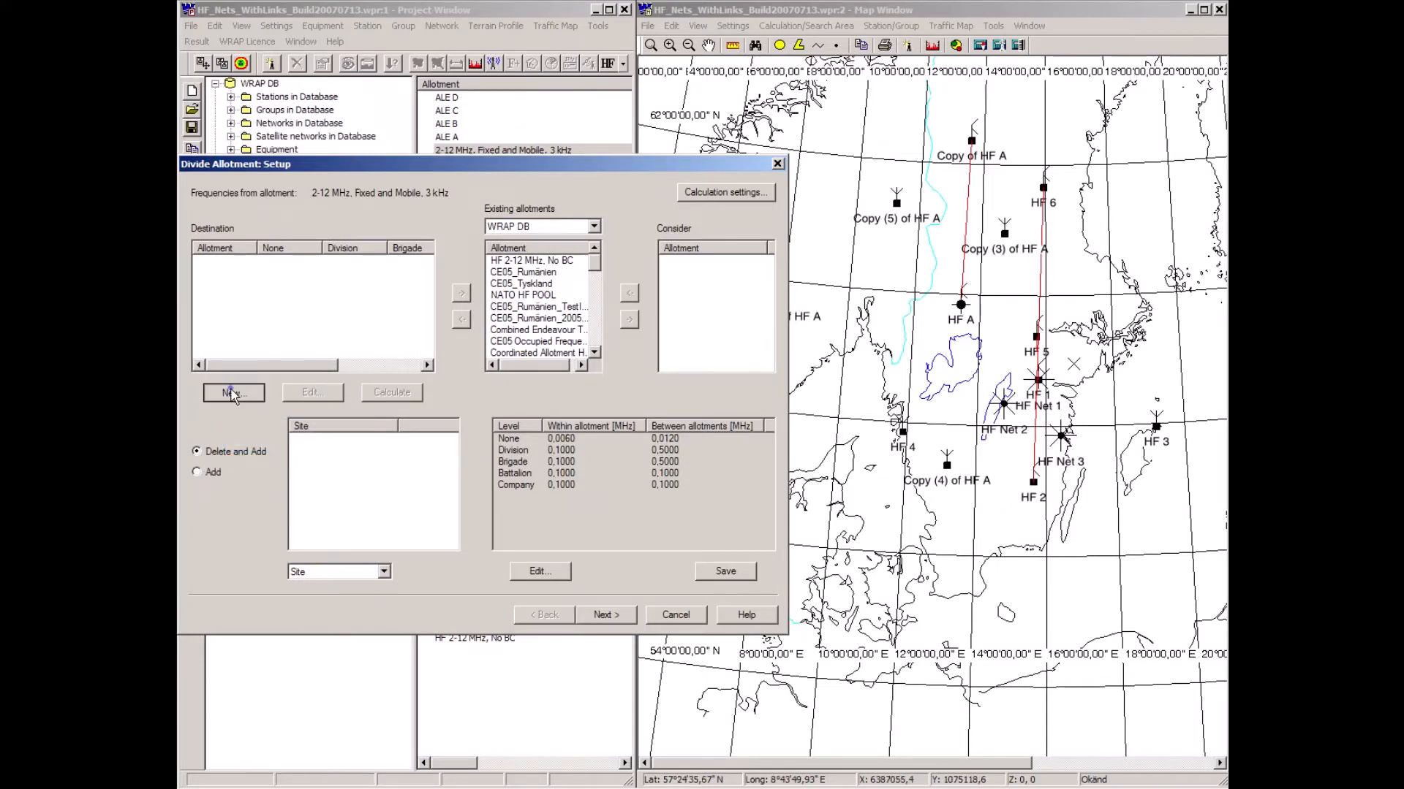
pyautogui.write('A')
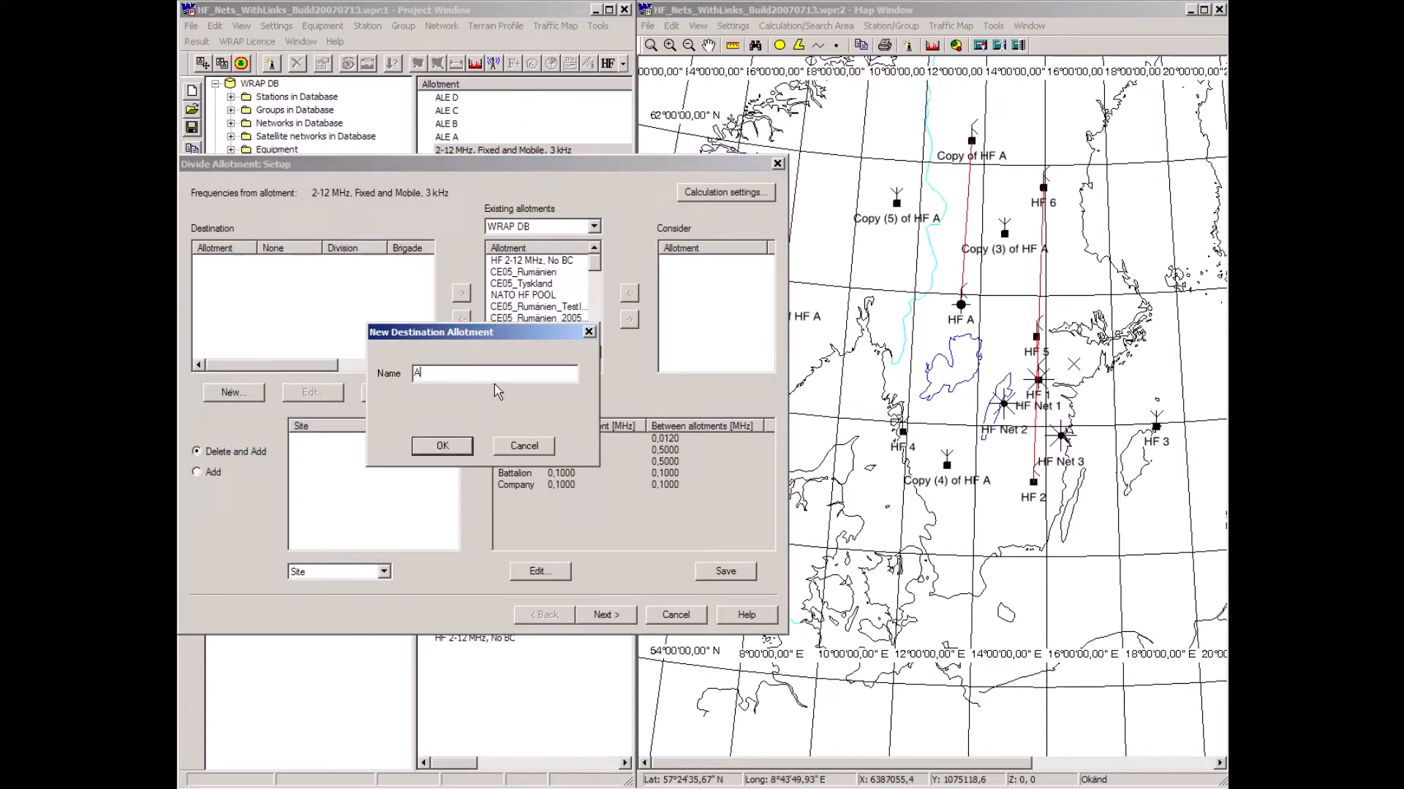
pyautogui.write('LE Pool 1')
pyautogui.press('Return')
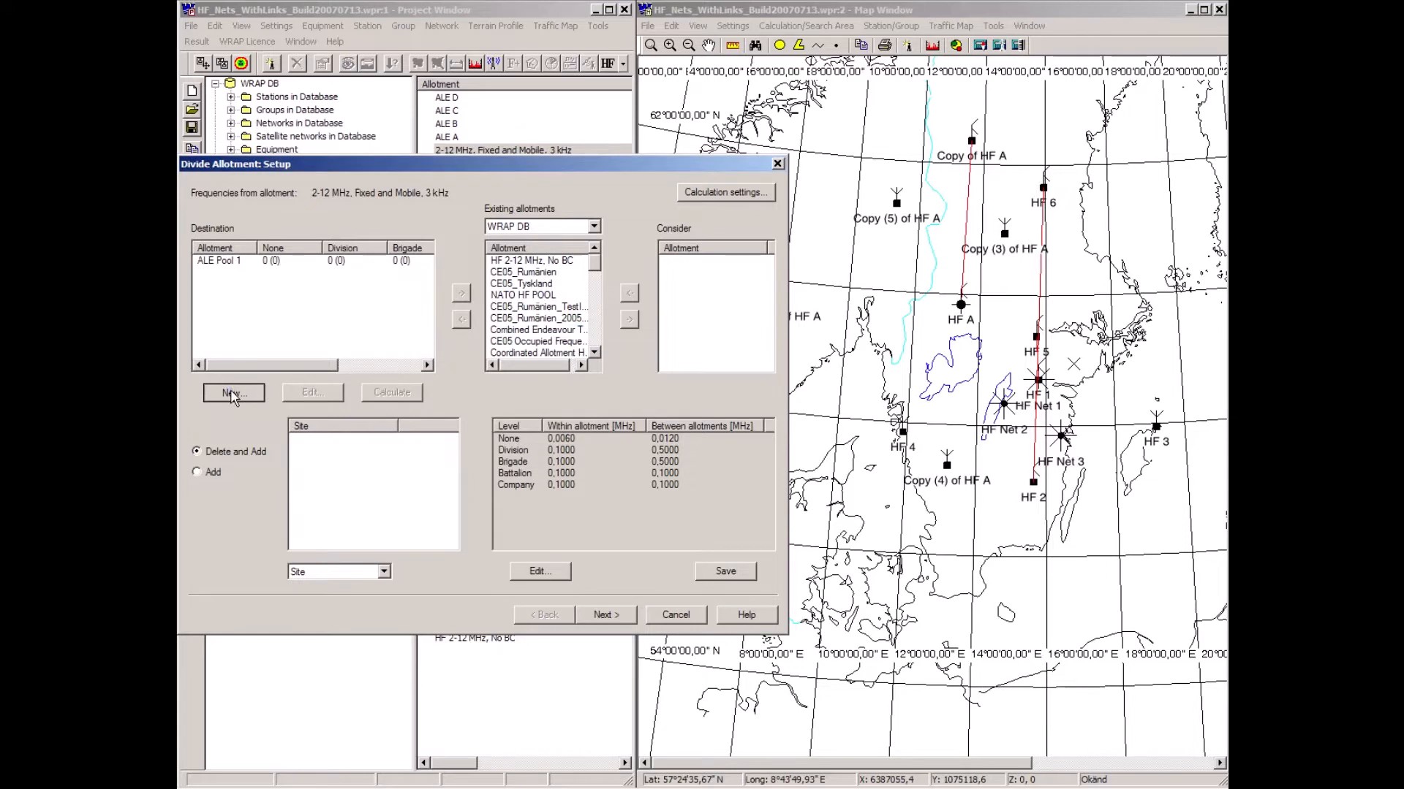
# Add three more destination allotments named ALE Pool 2, ALE Pool 3 and ALE Pool 4
pyautogui.click(233, 393)
pyautogui.write('ALE')
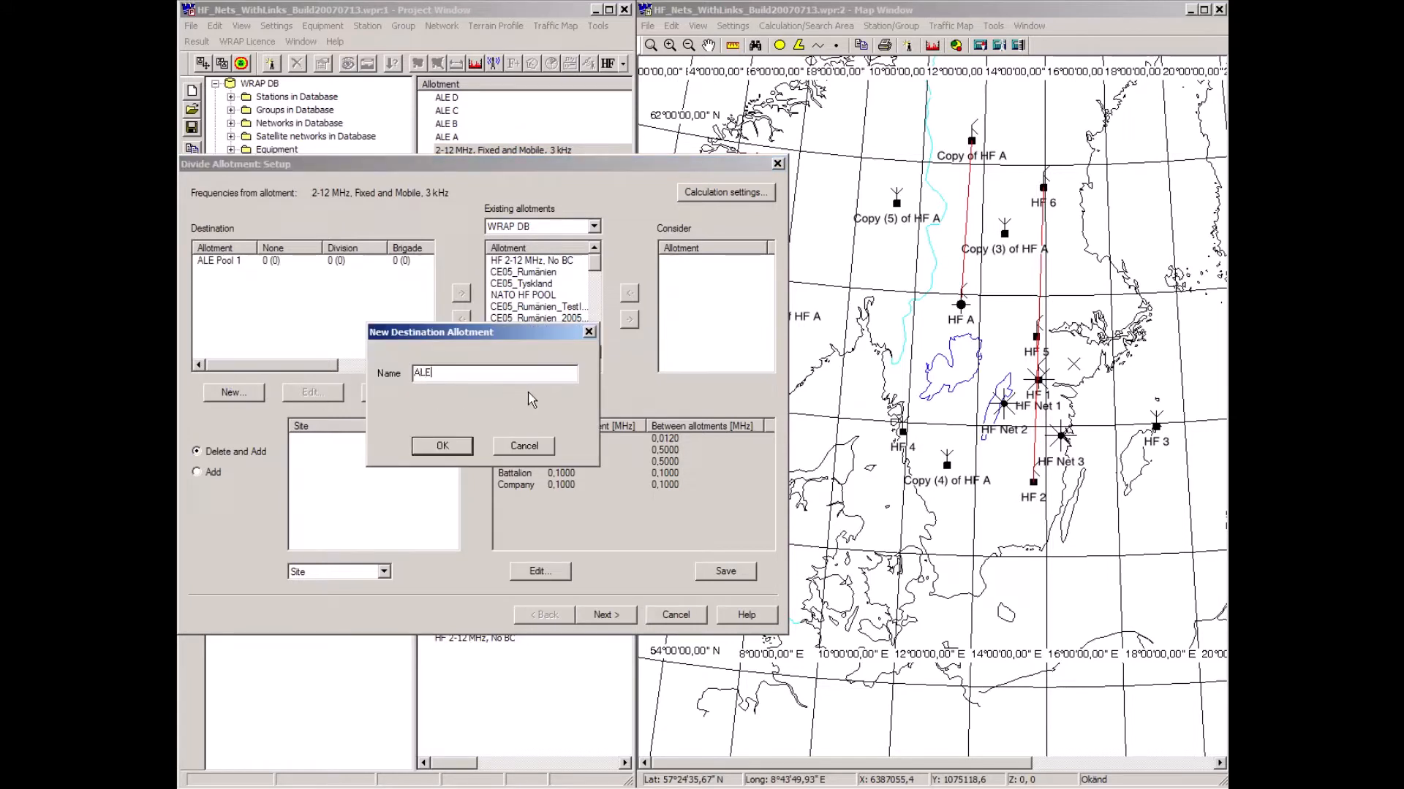
pyautogui.write(' Pool 2')
pyautogui.press('Return')
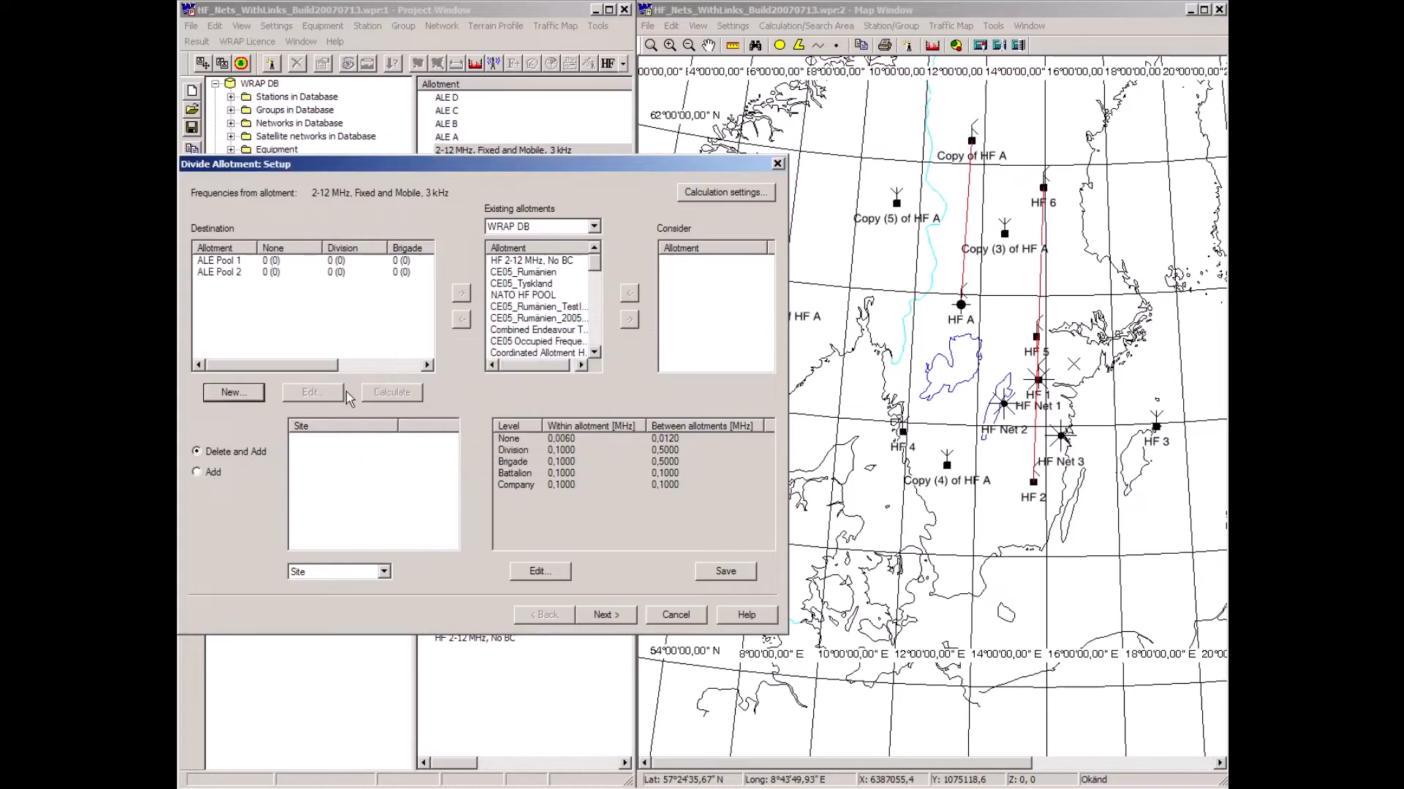
pyautogui.click(236, 395)
pyautogui.write('AL')
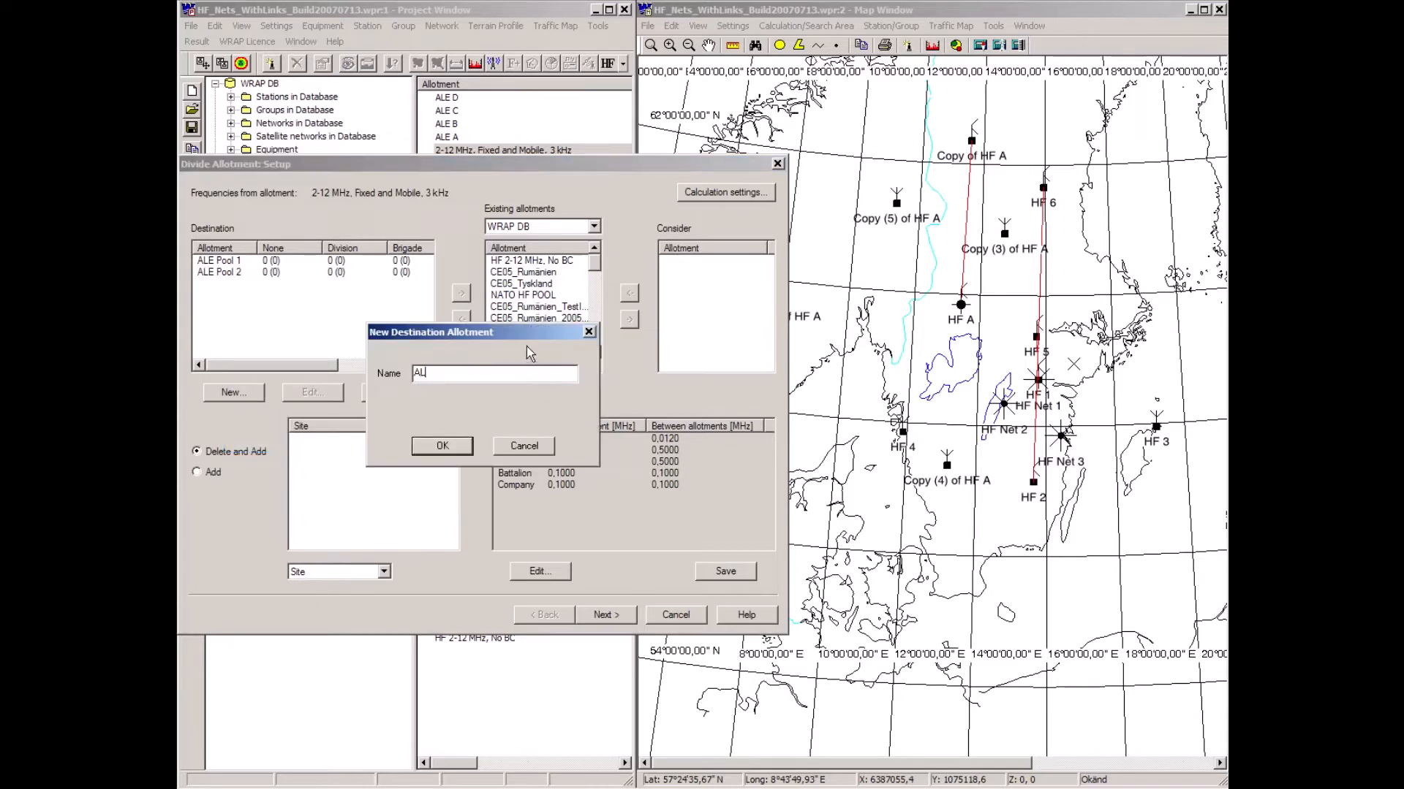
pyautogui.write('E Pool3')
pyautogui.press('BackSpace')
pyautogui.write('3')
pyautogui.press('Return')
pyautogui.click(234, 393)
pyautogui.write('ALE Pool 4')
pyautogui.press('Return')
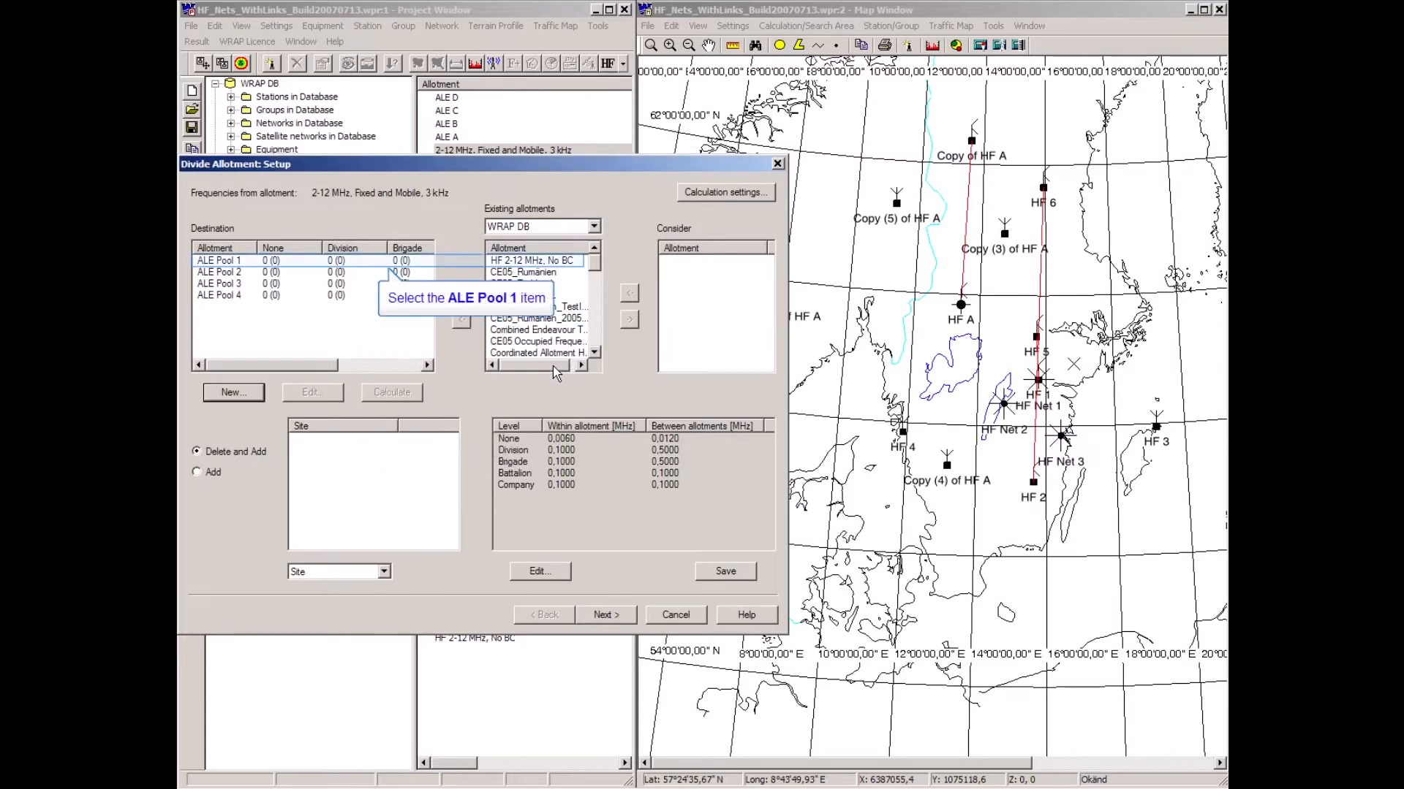
# Open the propagating frequencies calculation for level None of destination allotment ALE Pool 1
pyautogui.click(219, 262)
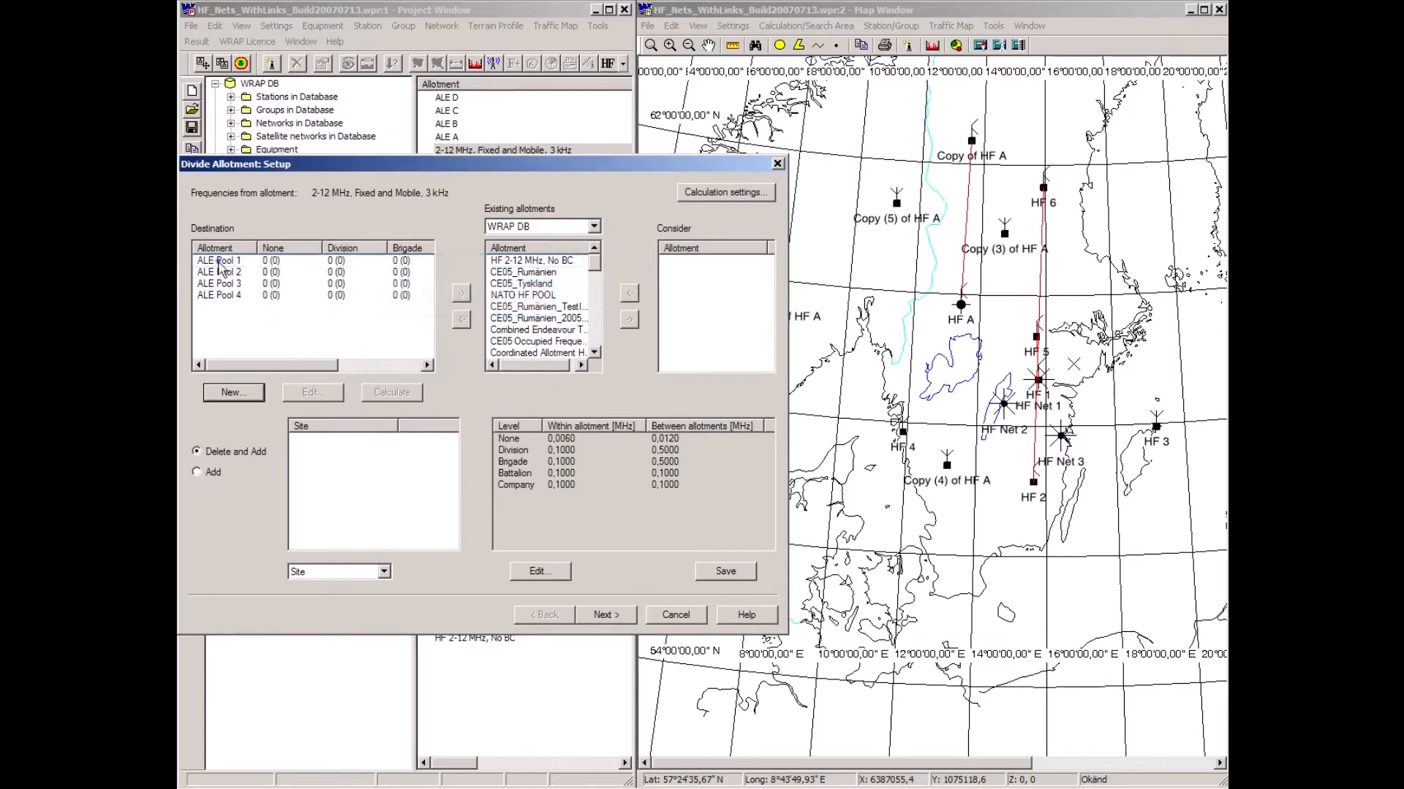
pyautogui.click(219, 263)
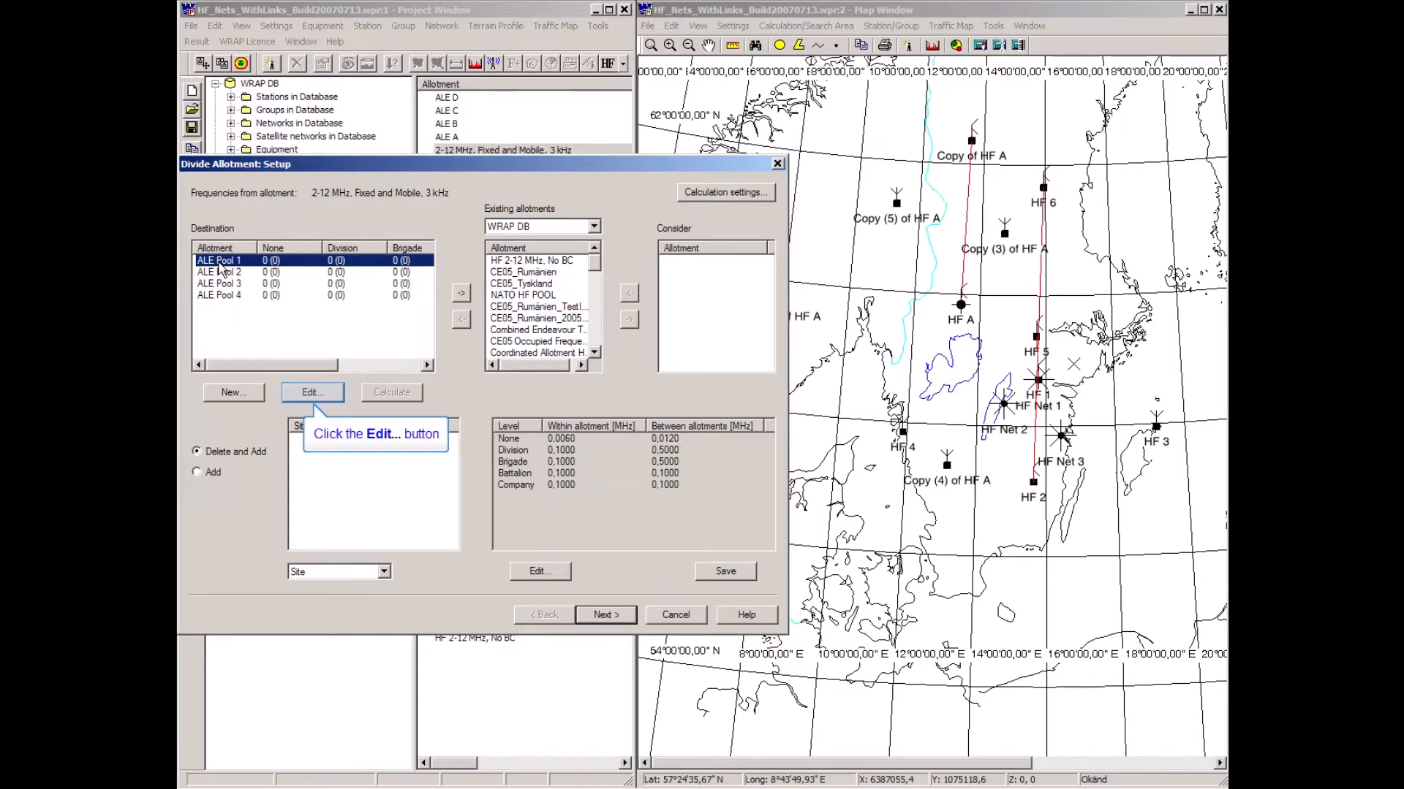
pyautogui.click(310, 393)
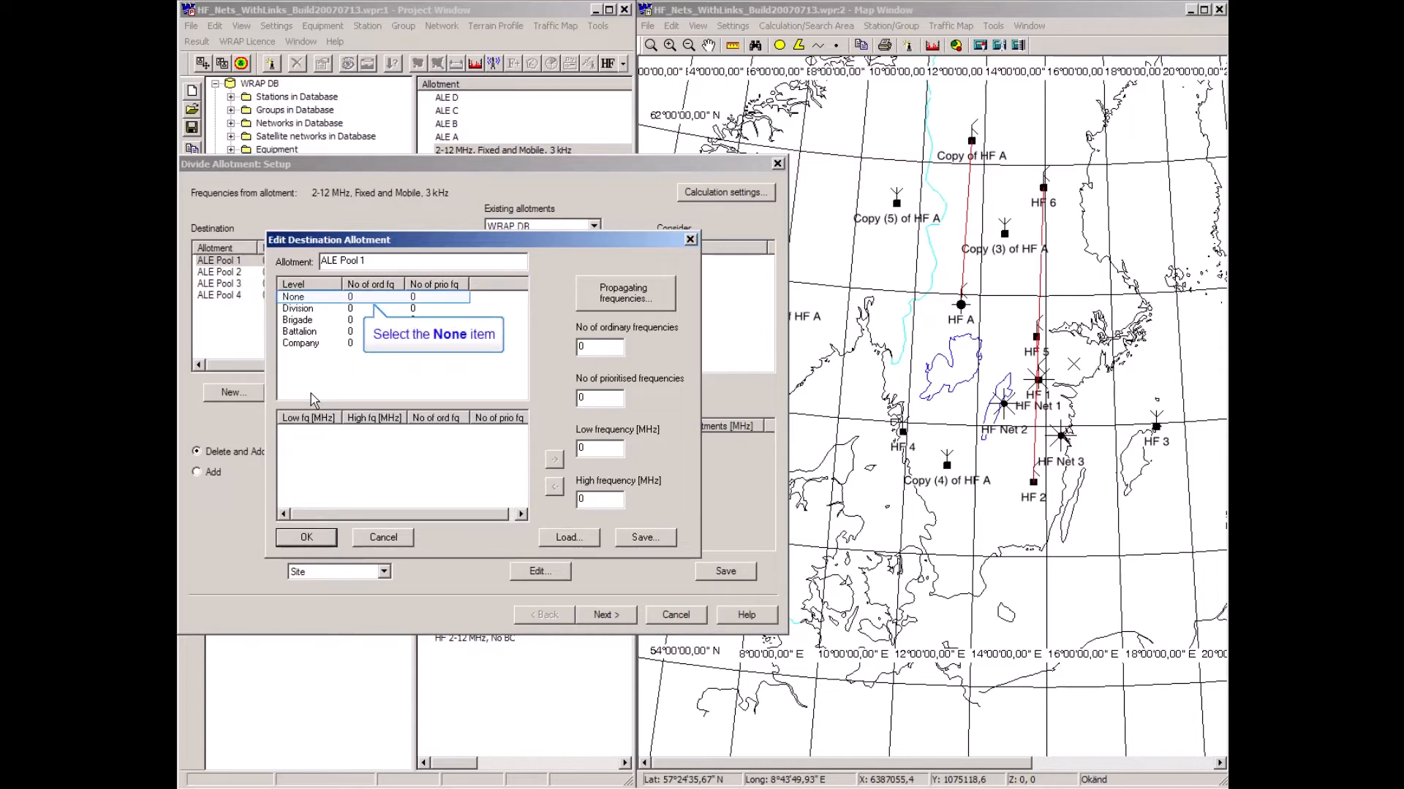
pyautogui.click(295, 301)
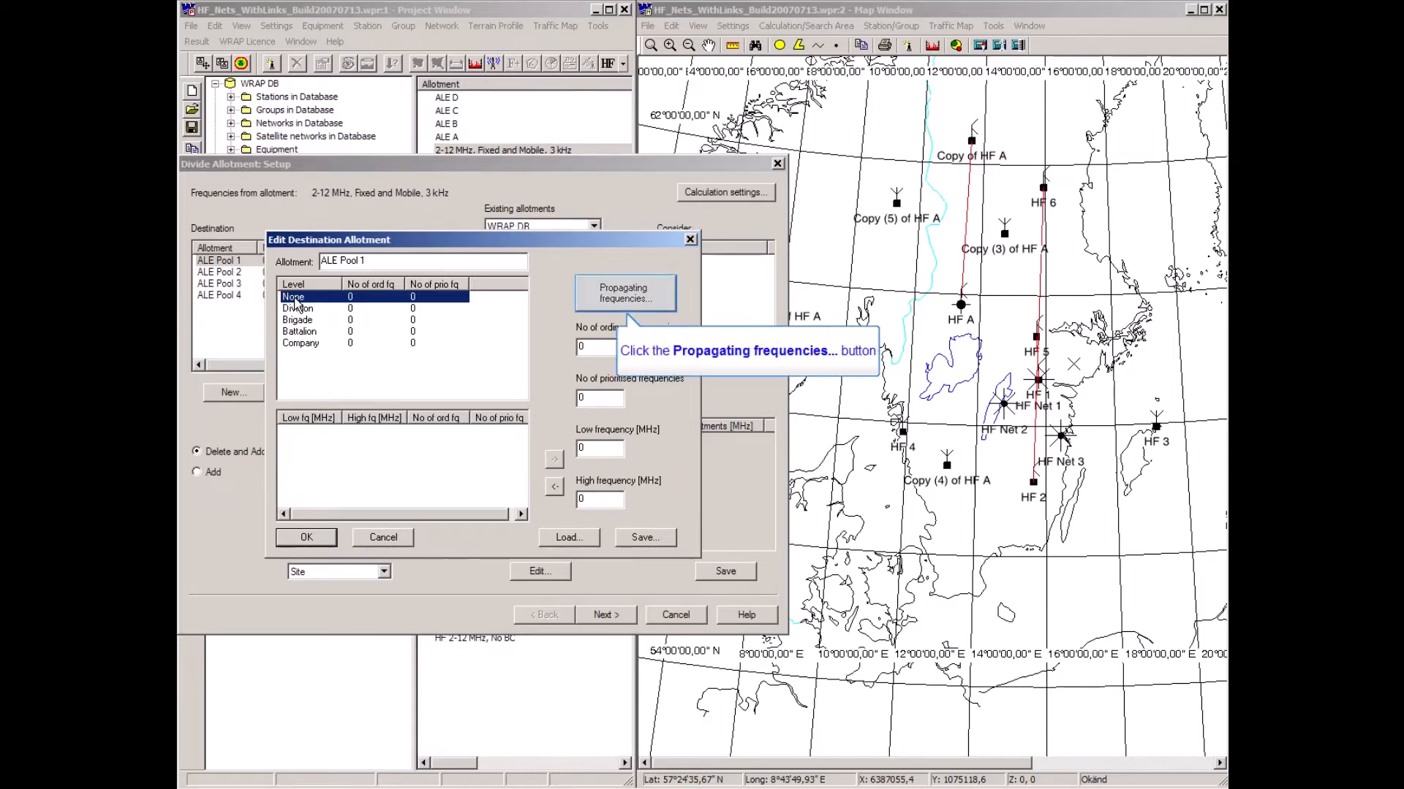
pyautogui.click(616, 298)
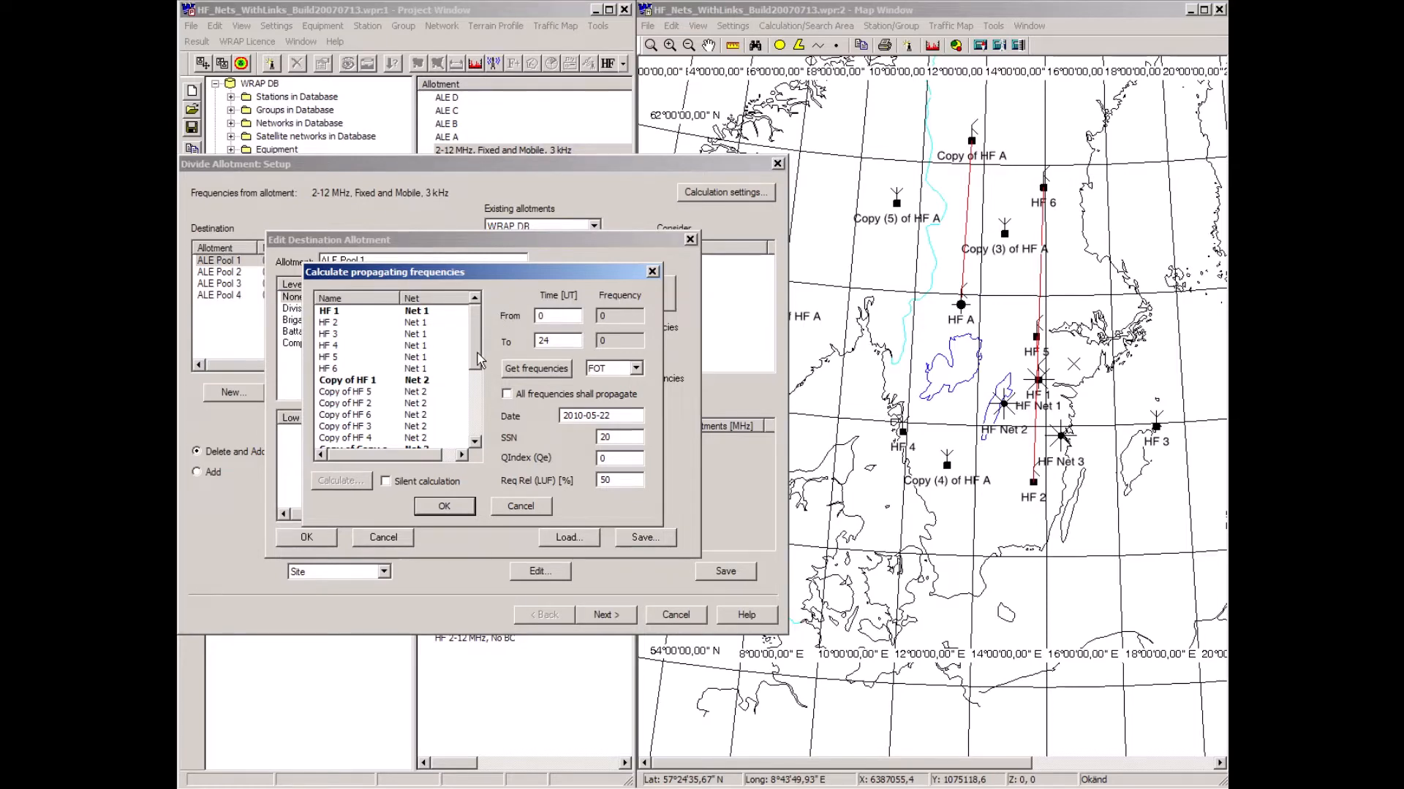
# Calculate the propagating frequencies for HF A and its five copies in HF Net 4, using silent calculation and MUF
pyautogui.moveTo(477, 355); pyautogui.dragTo(479, 437)
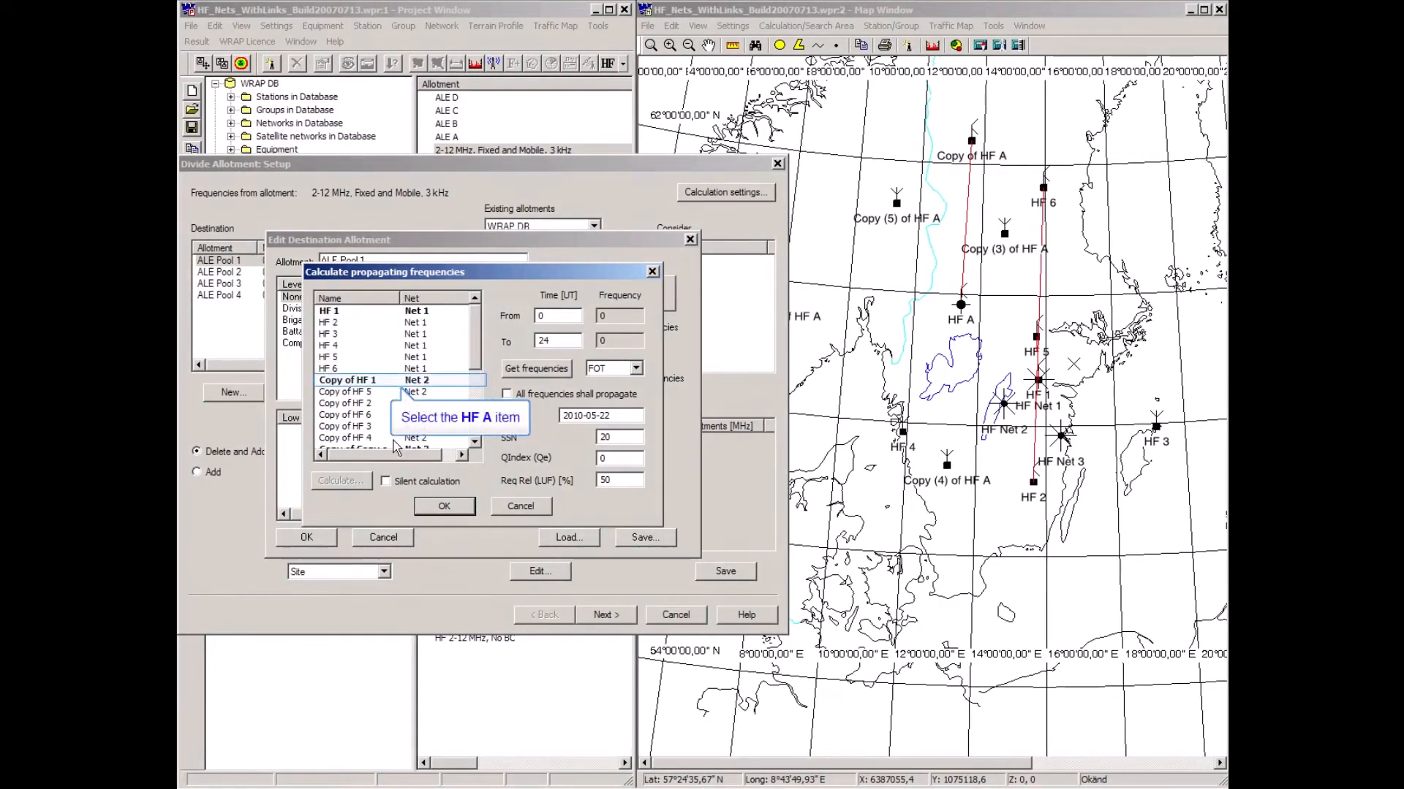
pyautogui.click(329, 380)
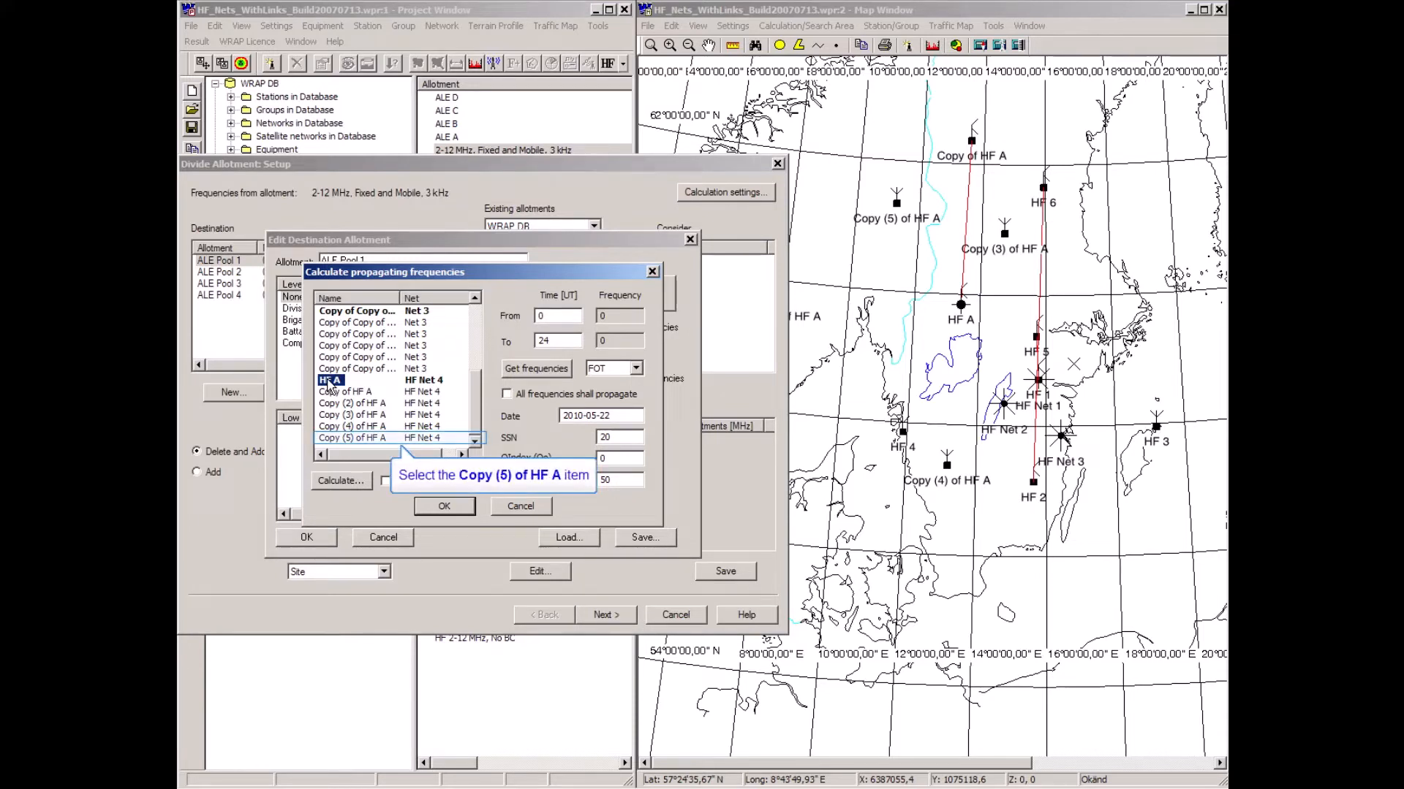
pyautogui.keyDown('shift'); pyautogui.click(333, 438); pyautogui.keyUp('shift')
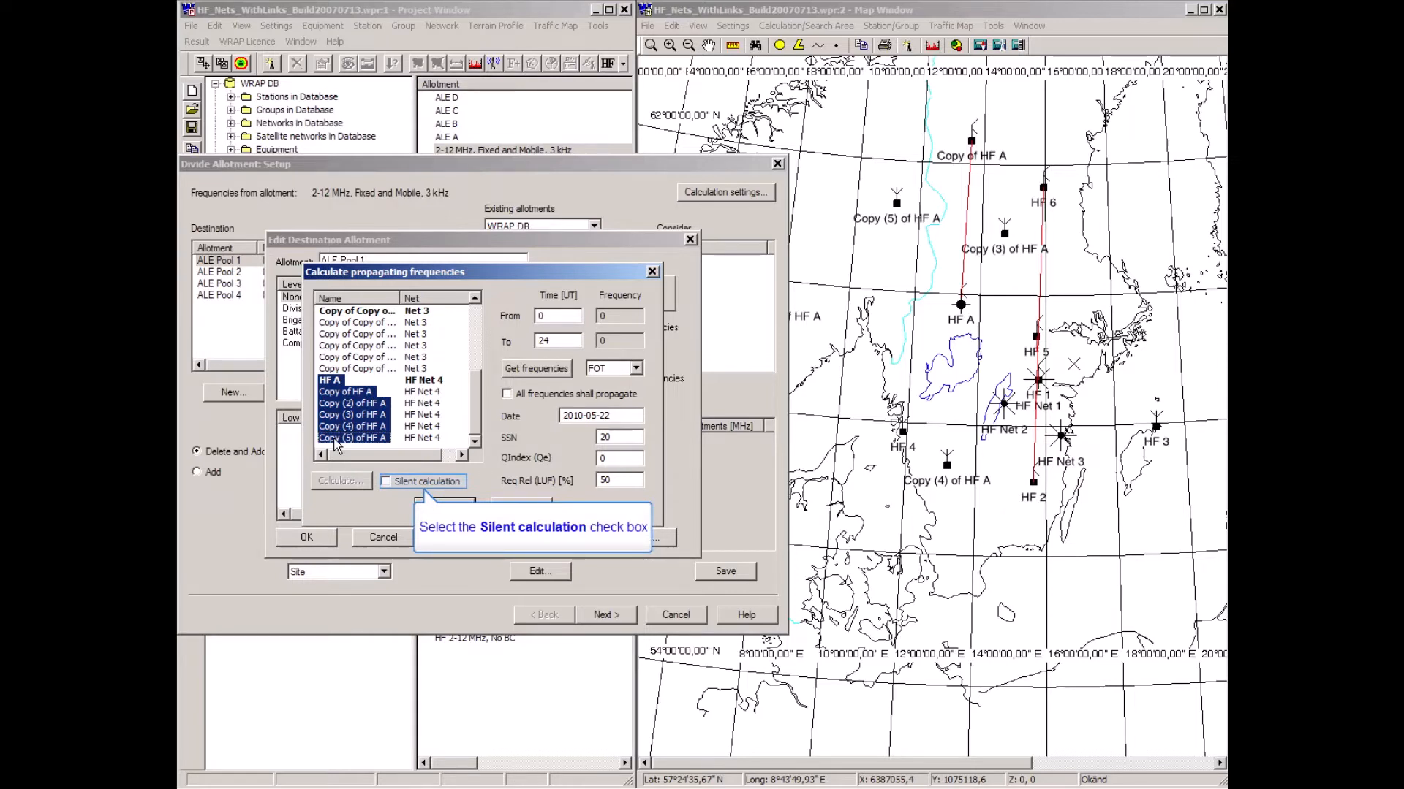
pyautogui.click(385, 482)
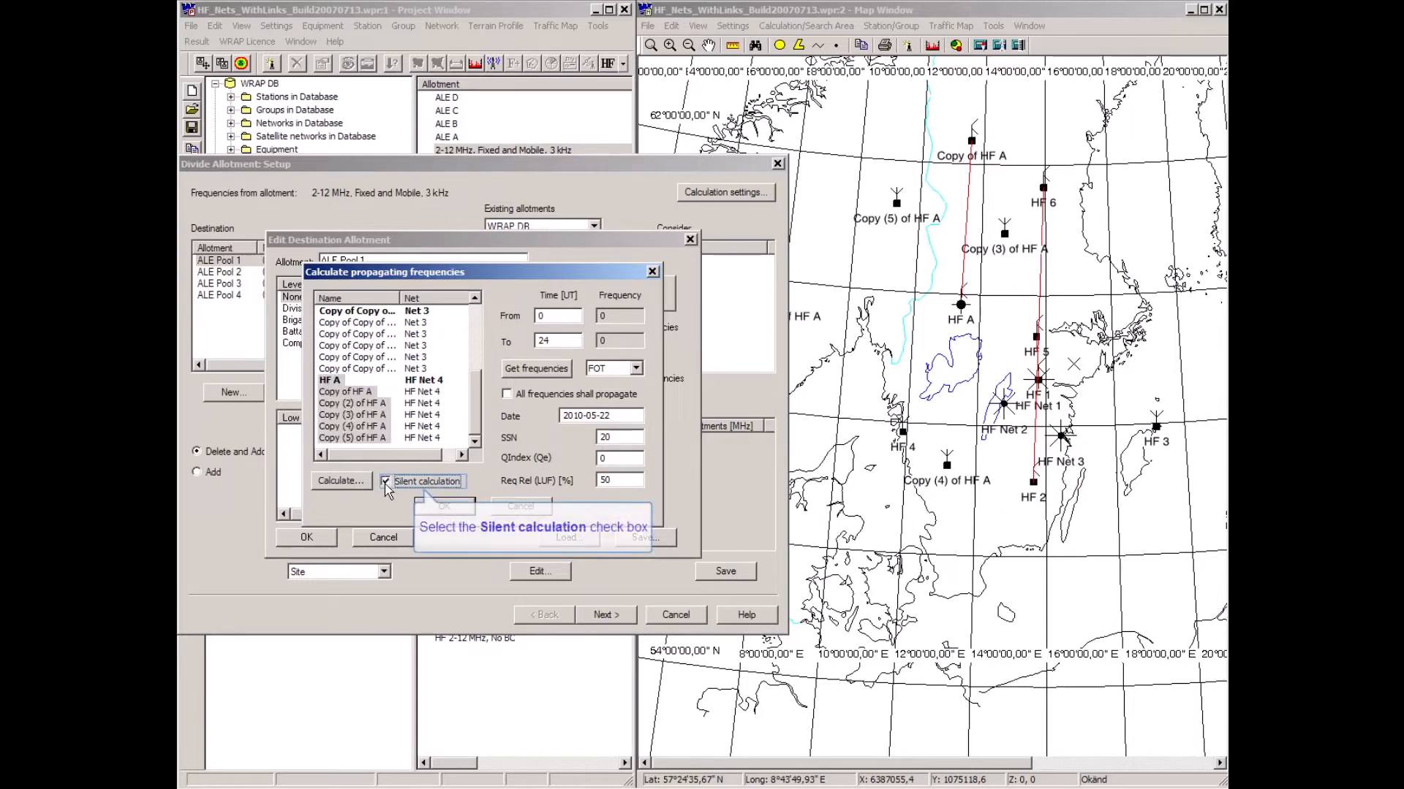
pyautogui.click(385, 482)
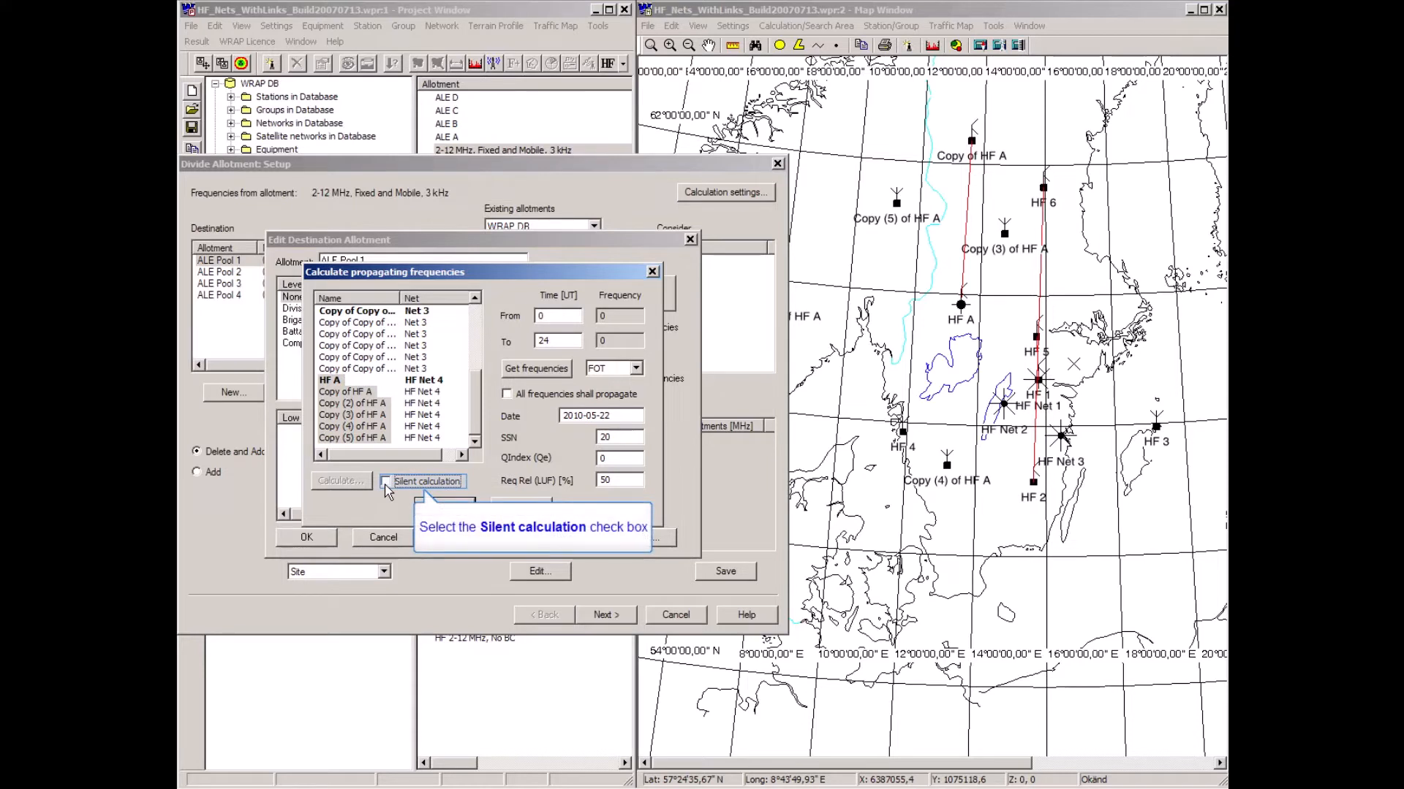
pyautogui.click(385, 482)
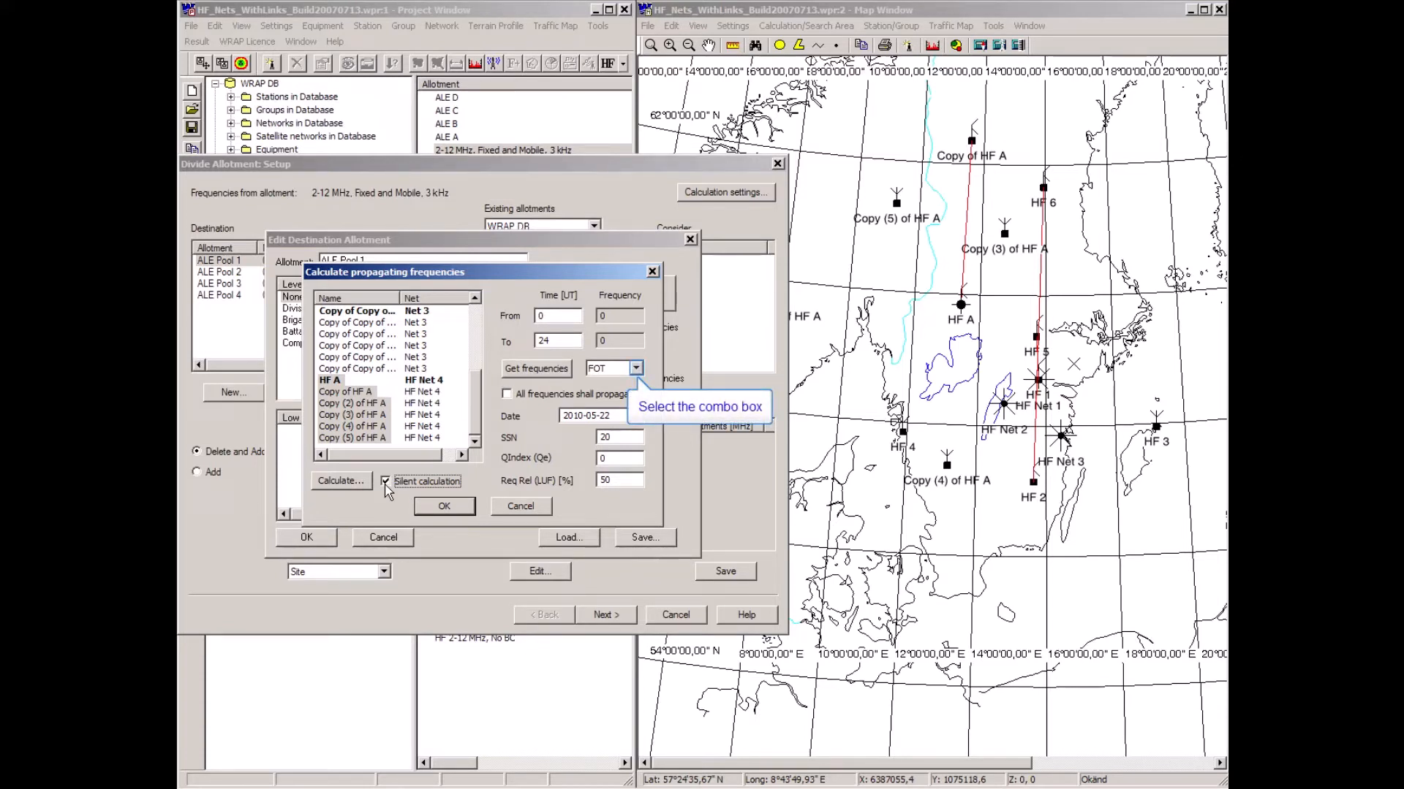
pyautogui.click(637, 369)
pyautogui.click(597, 393)
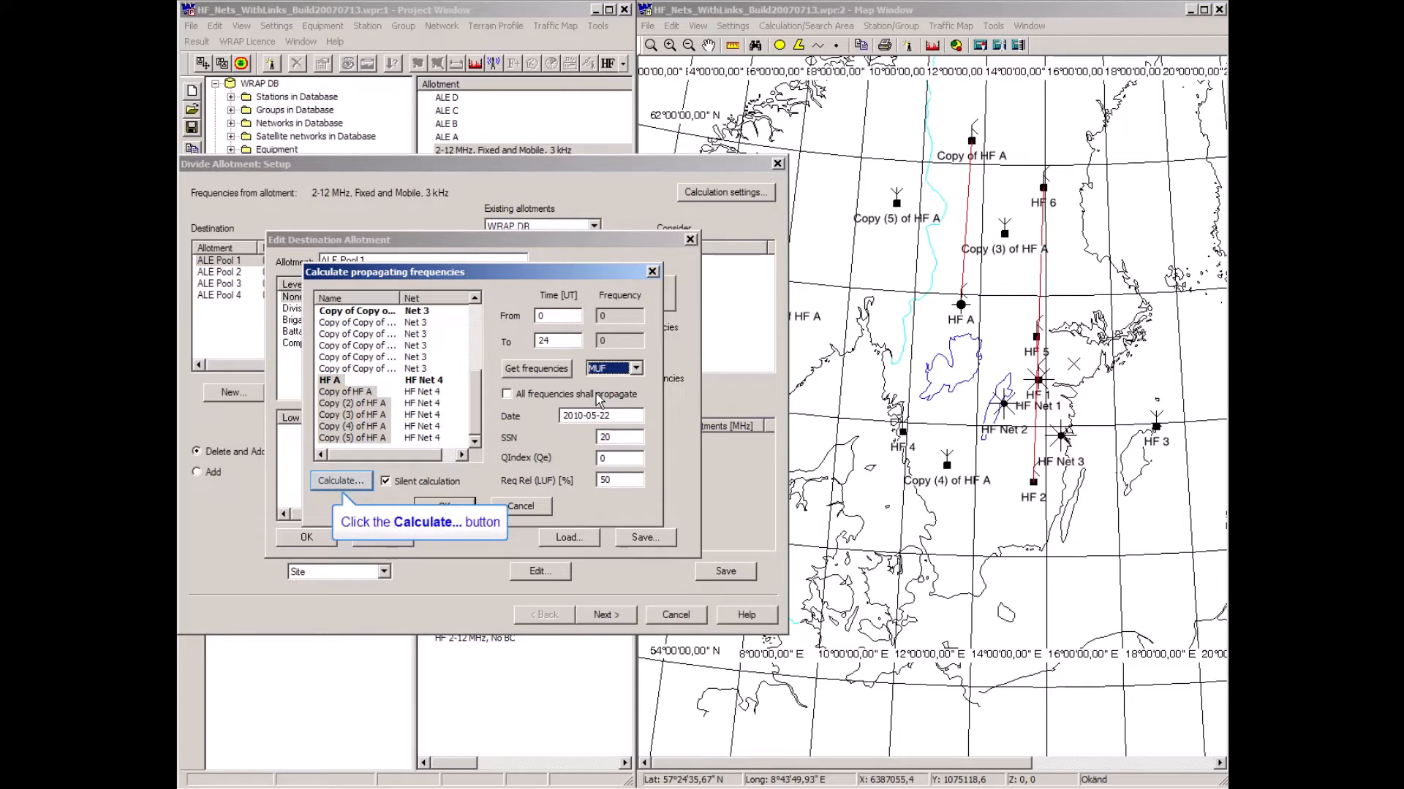
pyautogui.click(343, 483)
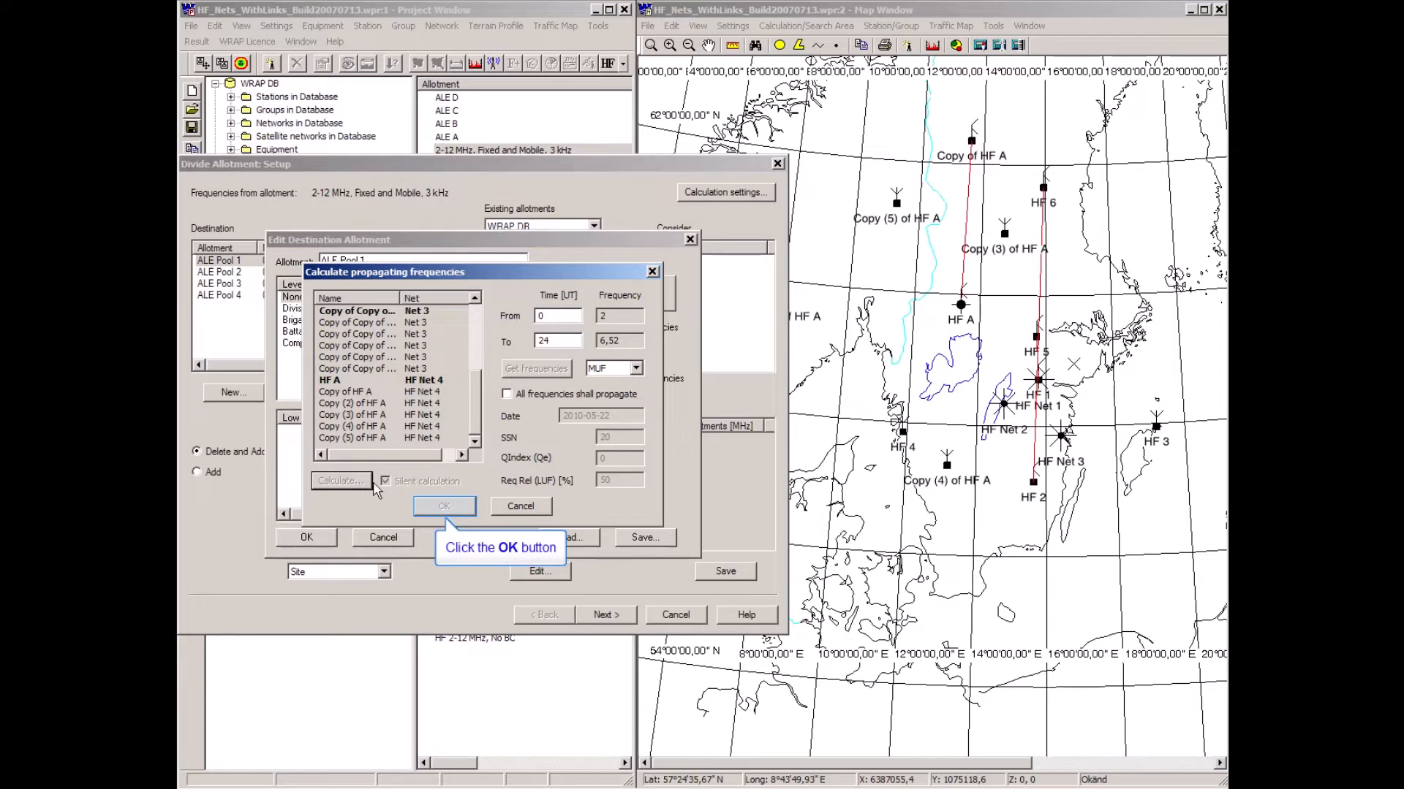
# Accept the calculated propagating frequencies and assign 50 ordinary frequencies between 2 and 7,23 MHz to level None of ALE Pool 1
pyautogui.click(442, 508)
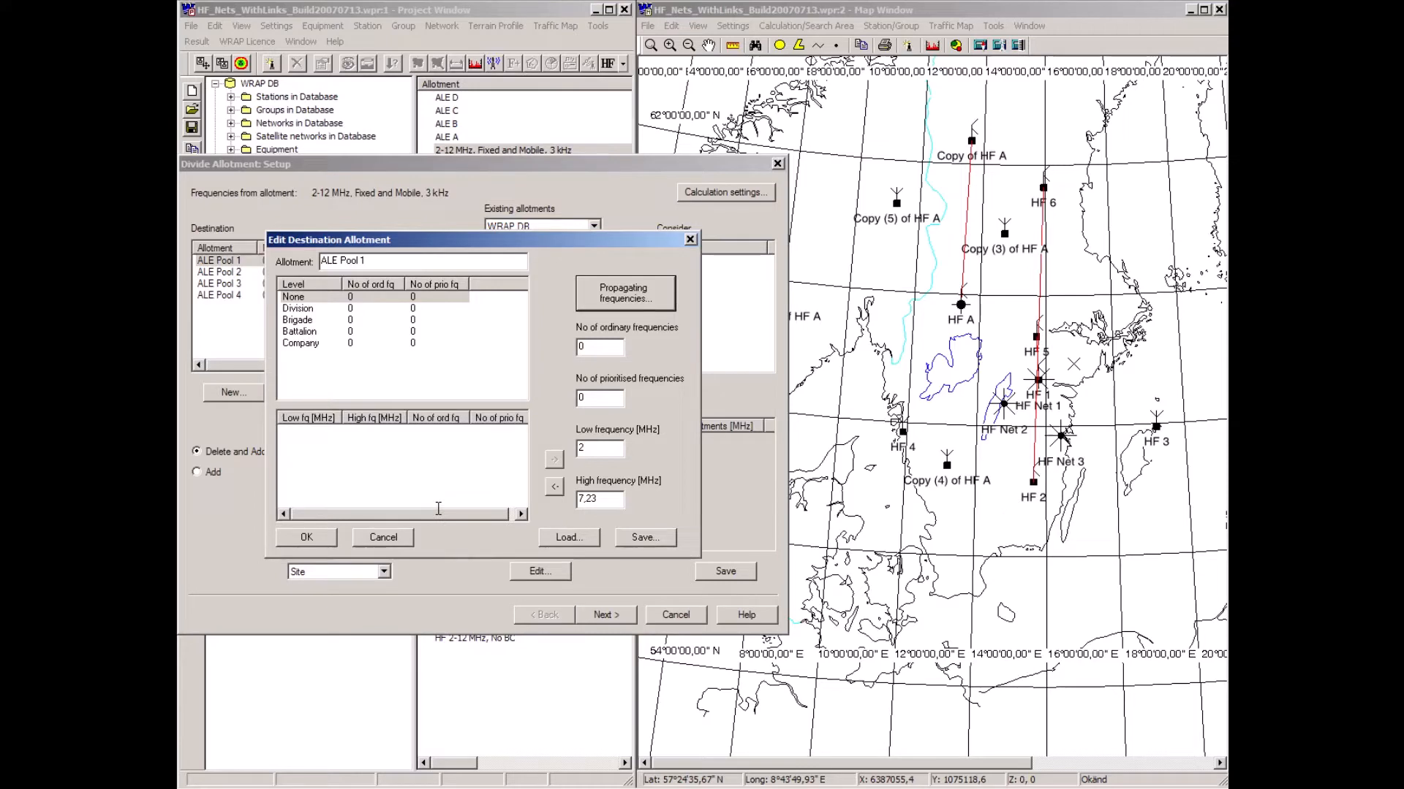
pyautogui.doubleClick(580, 348)
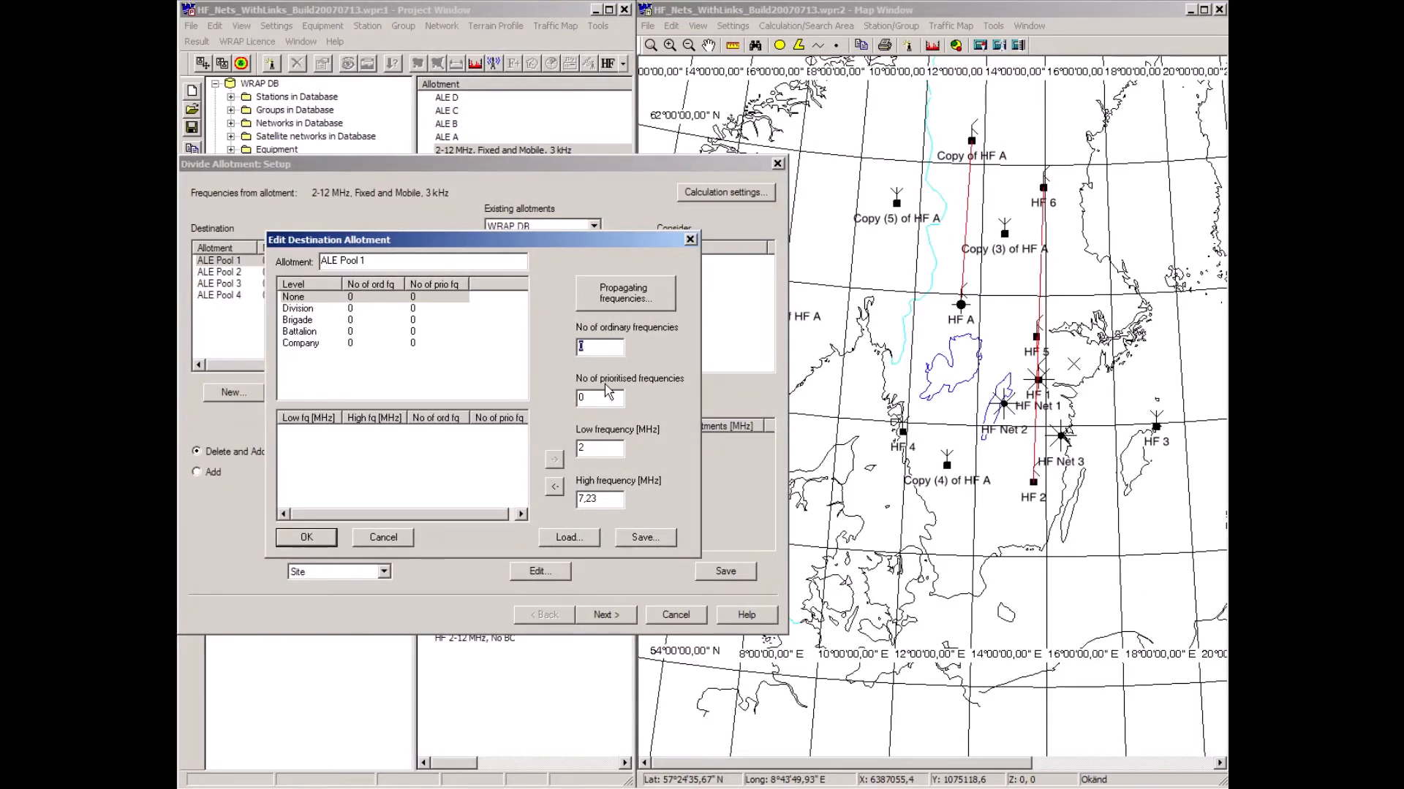
pyautogui.write('50')
pyautogui.click(306, 303)
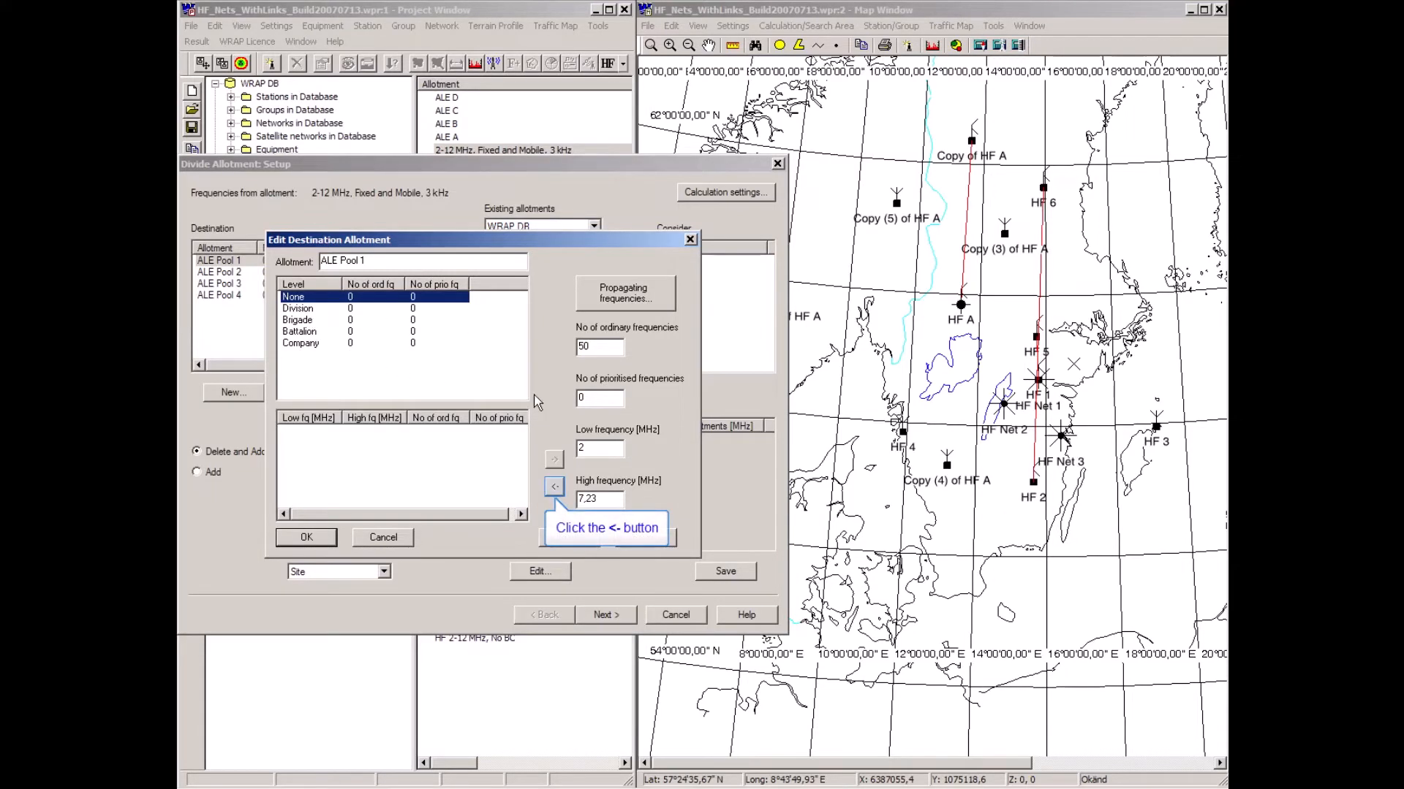
pyautogui.click(554, 484)
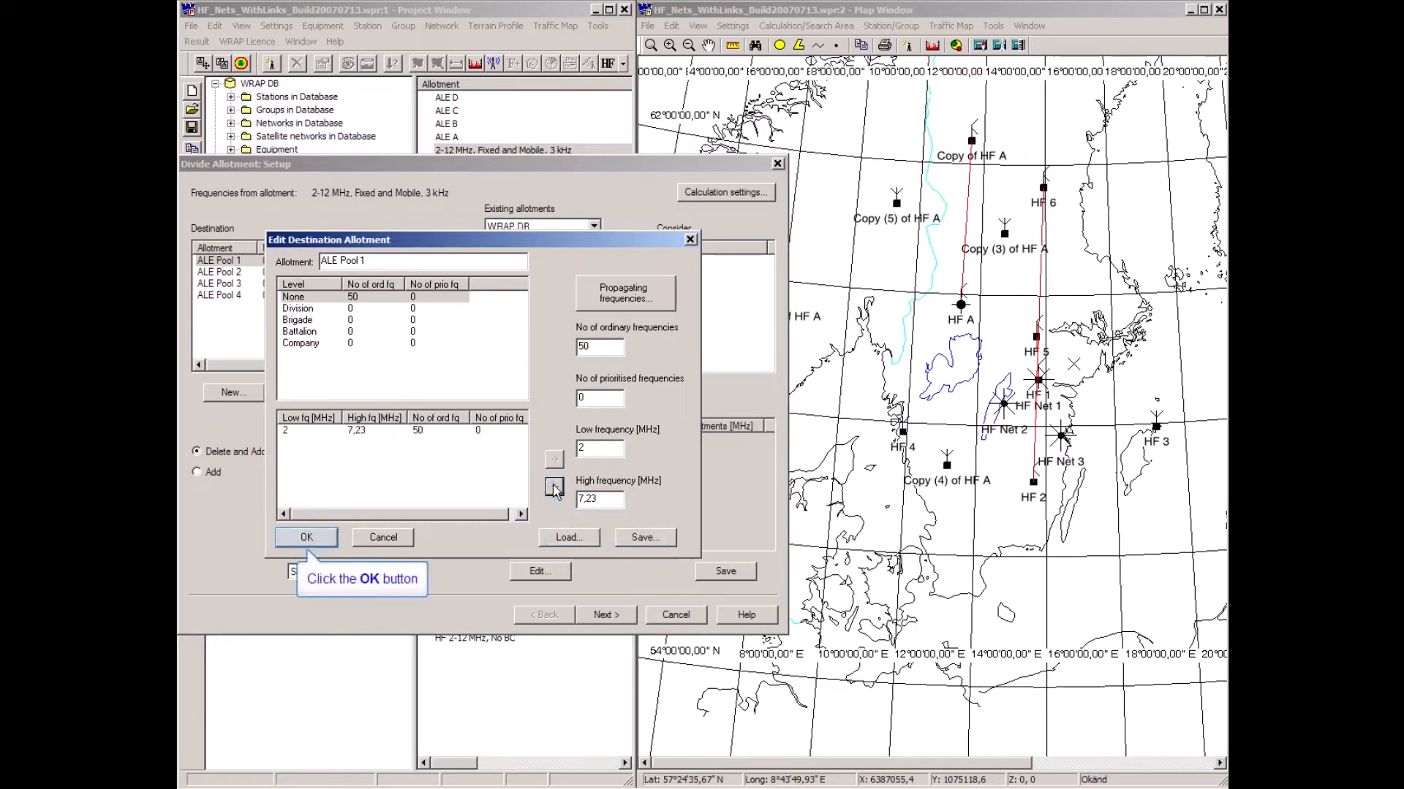
pyautogui.click(307, 537)
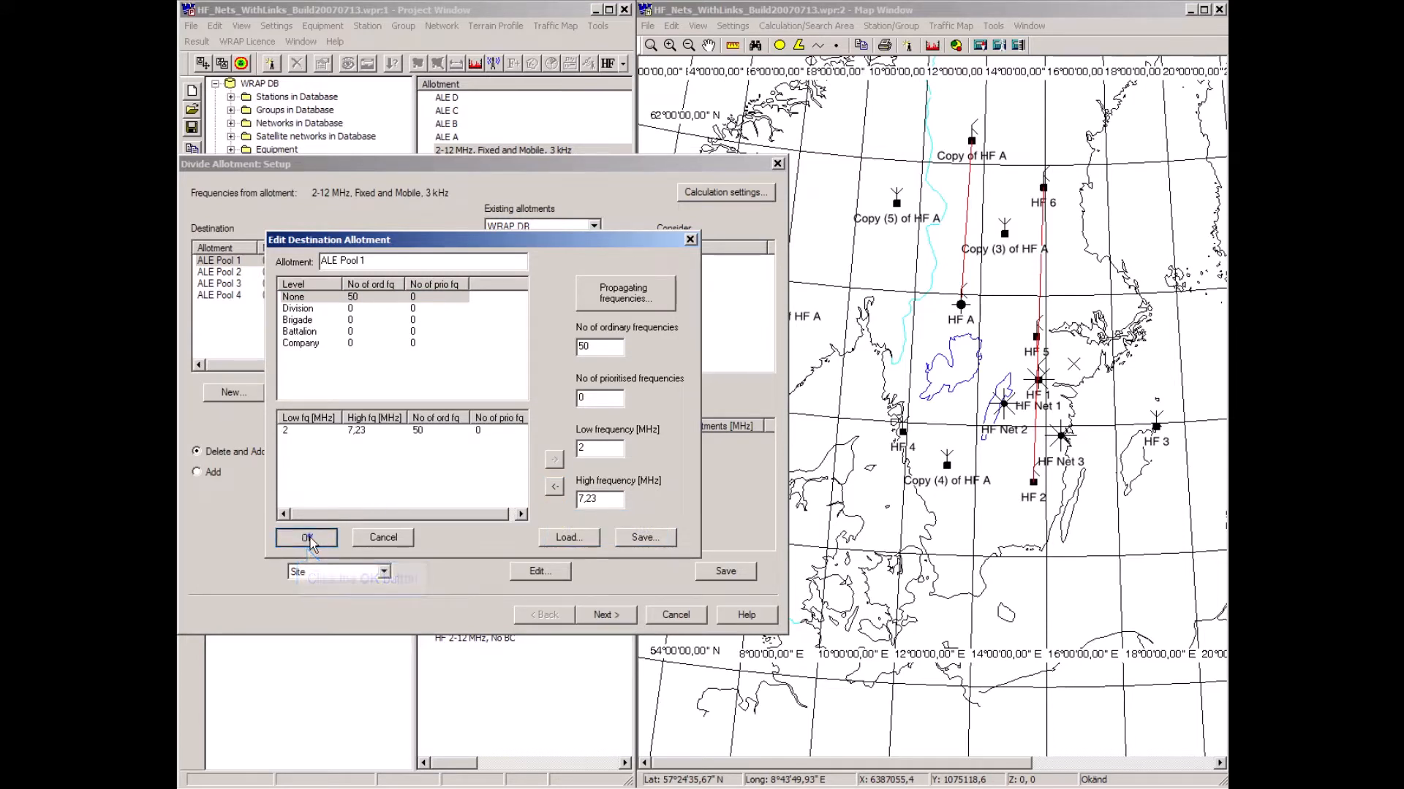
# Edit destination allotment ALE Pool 2 and enter 50 ordinary frequencies for level None
pyautogui.click(219, 272)
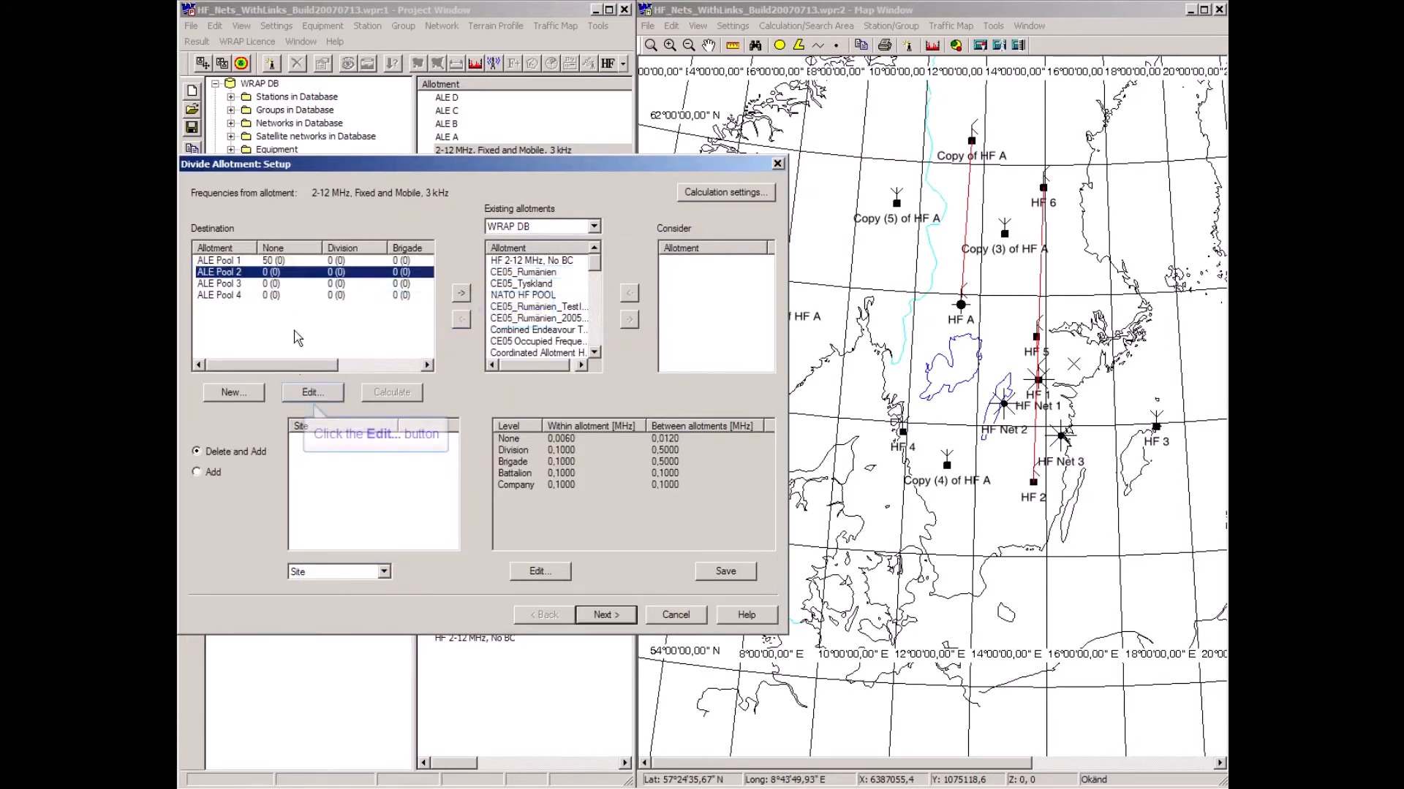
pyautogui.click(305, 395)
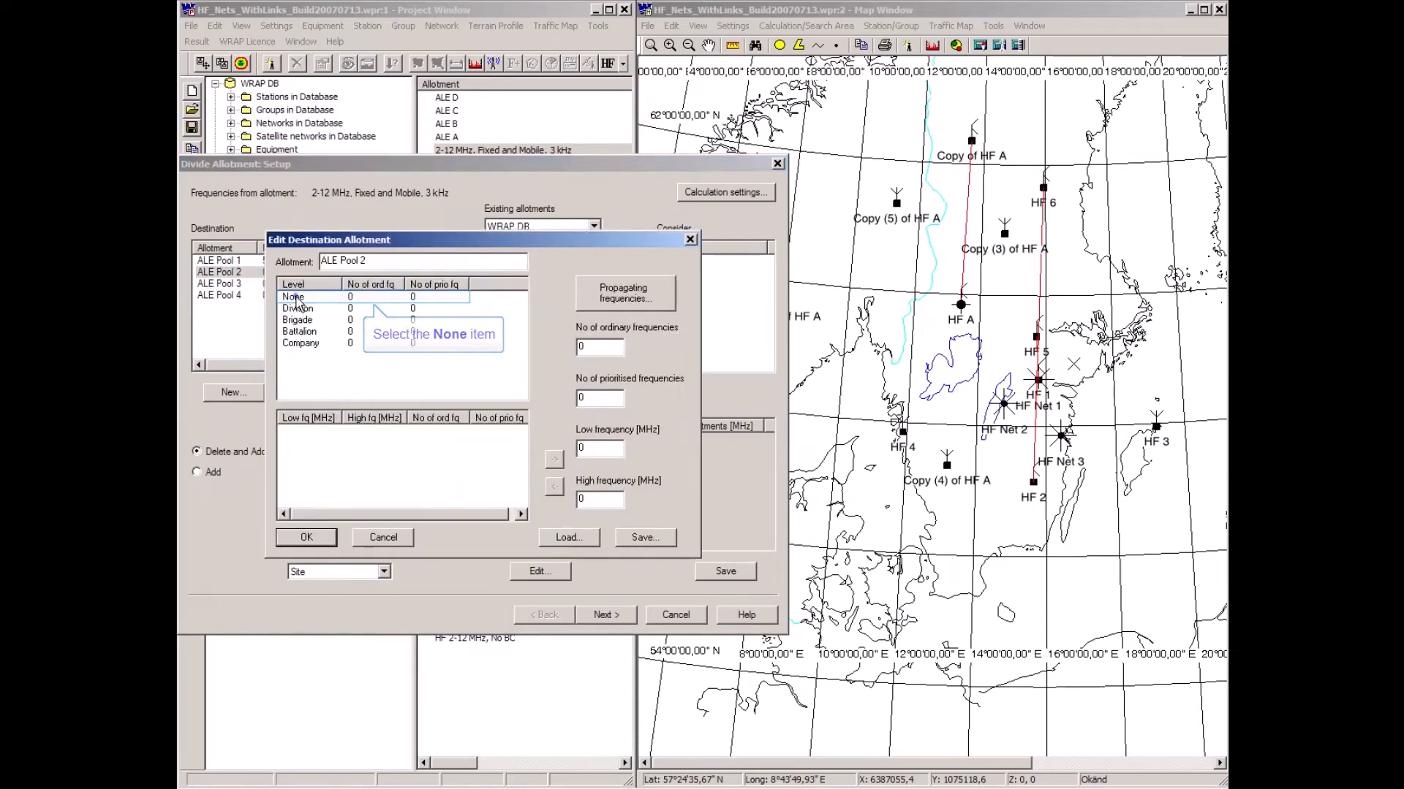
pyautogui.click(296, 297)
pyautogui.doubleClick(577, 347)
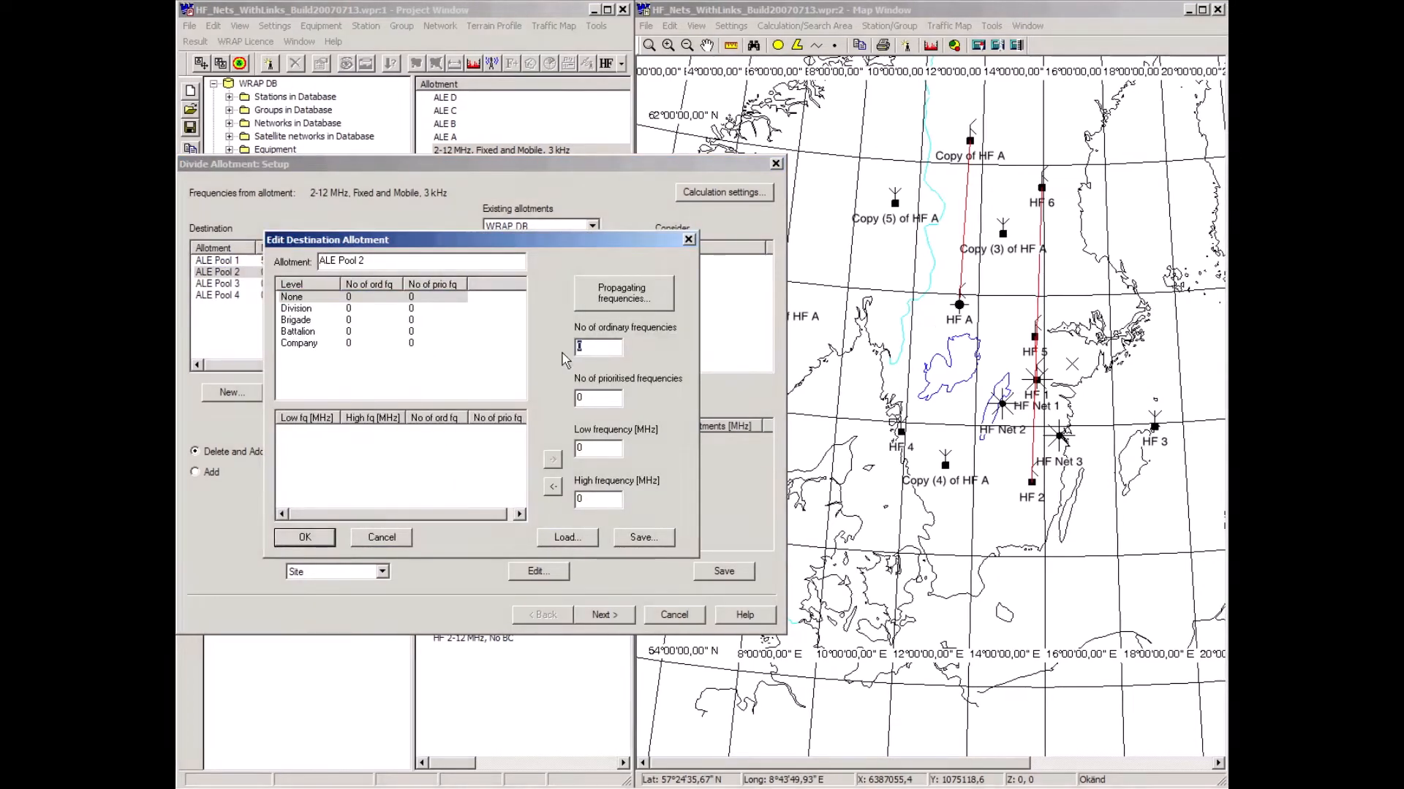
pyautogui.write('50')
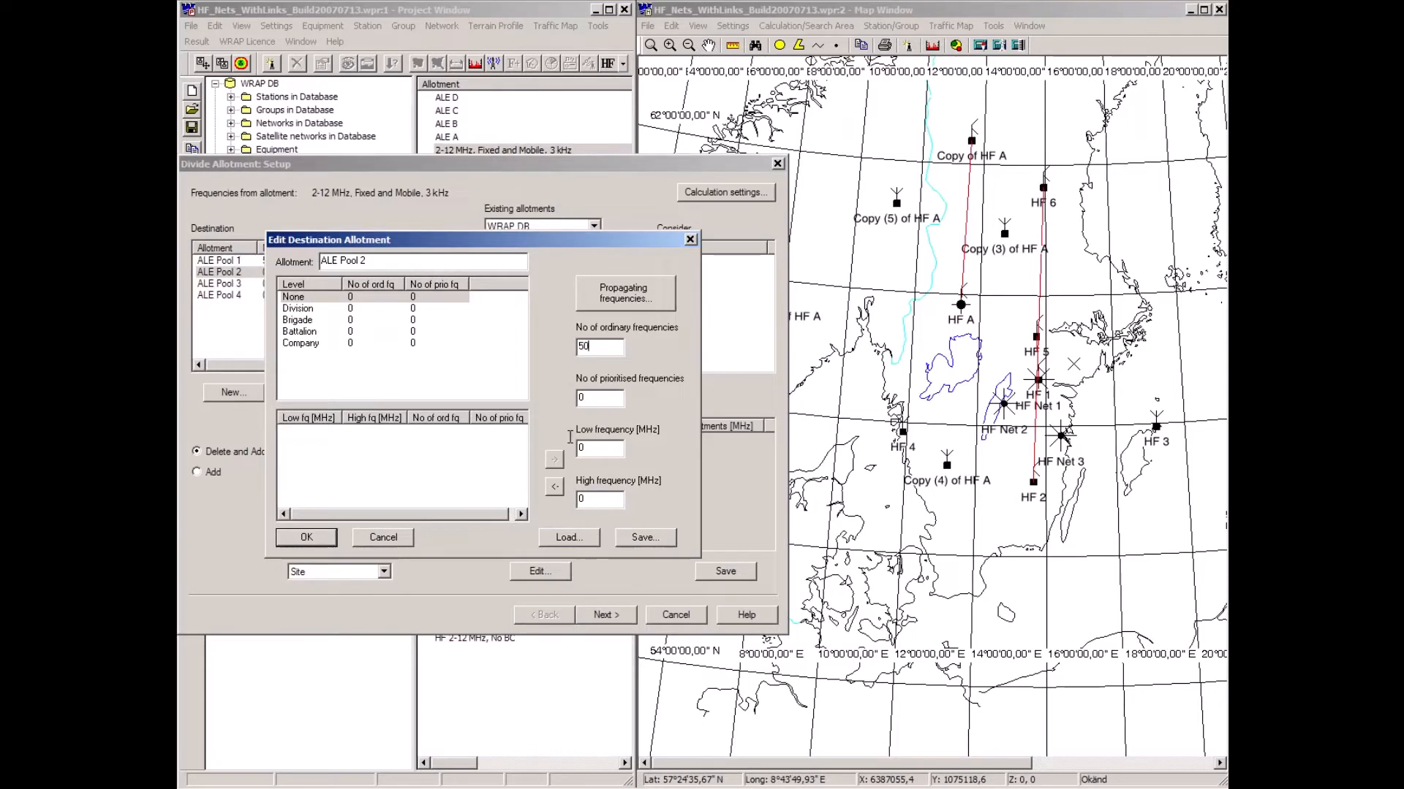
# Set ALE Pool 2's frequency range to 2-7,23 MHz, checking the calculated propagating limit, and assign it to level None
pyautogui.moveTo(585, 448); pyautogui.dragTo(550, 454)
pyautogui.write('2')
pyautogui.doubleClick(580, 500)
pyautogui.write('7,2')
pyautogui.hotkey('alt', 'p')
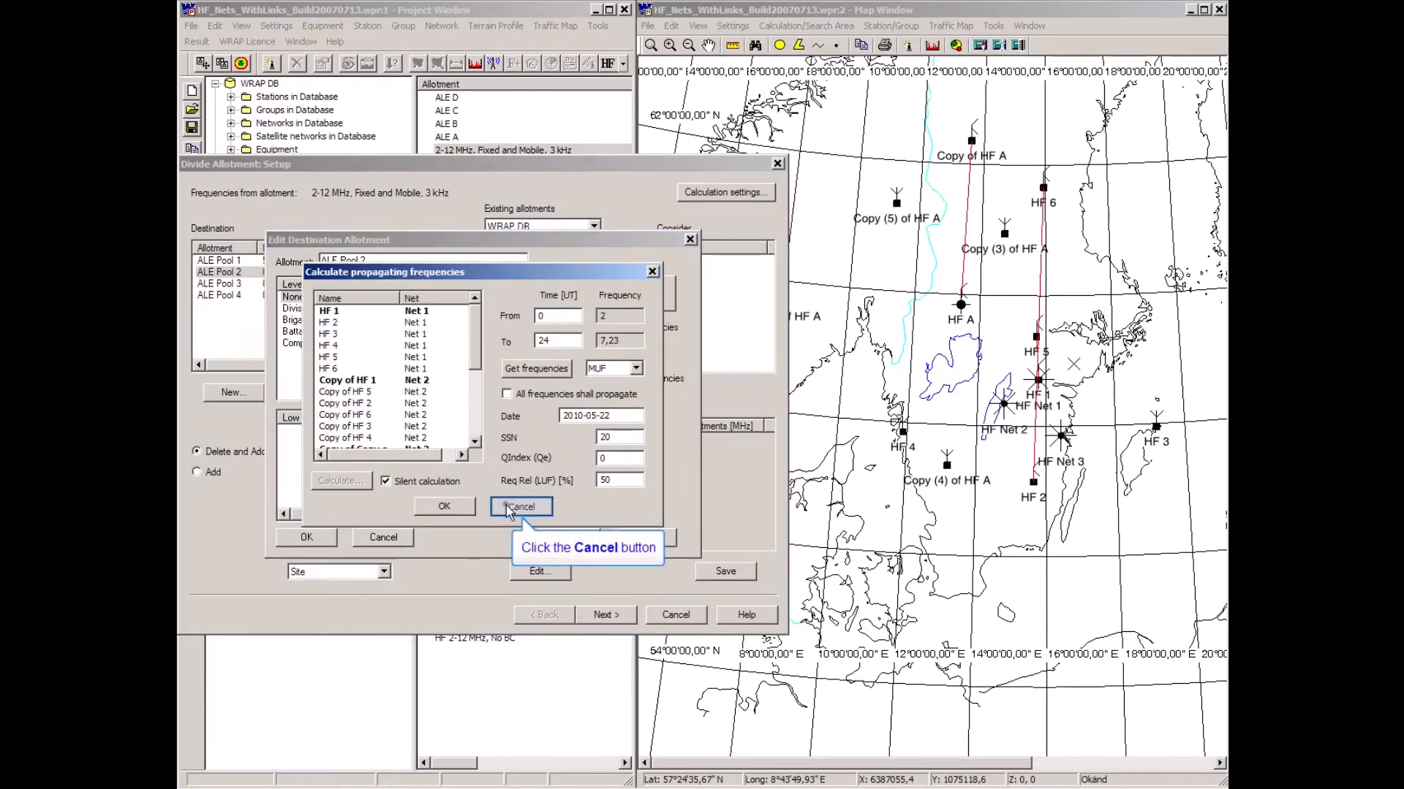
pyautogui.click(506, 506)
pyautogui.click(554, 486)
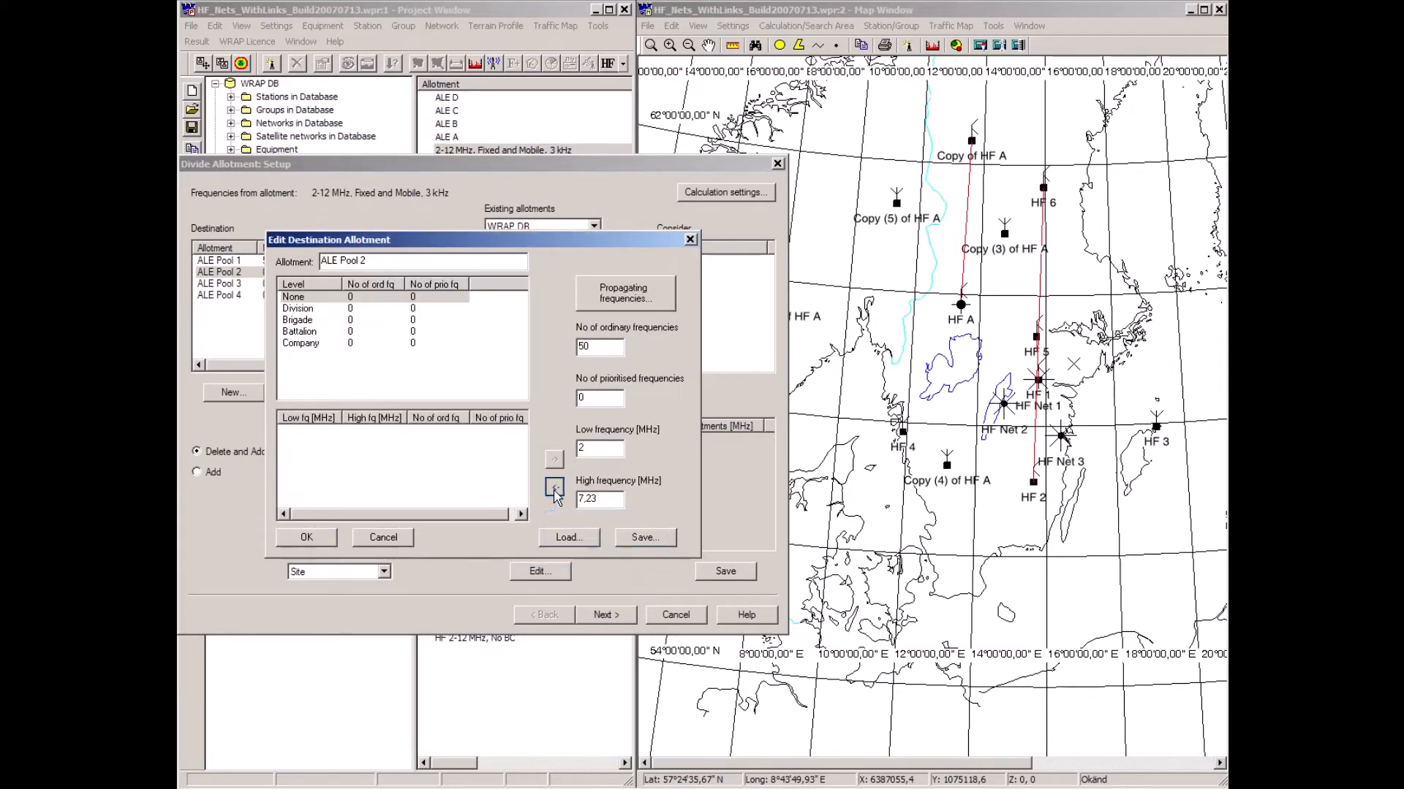
pyautogui.click(306, 538)
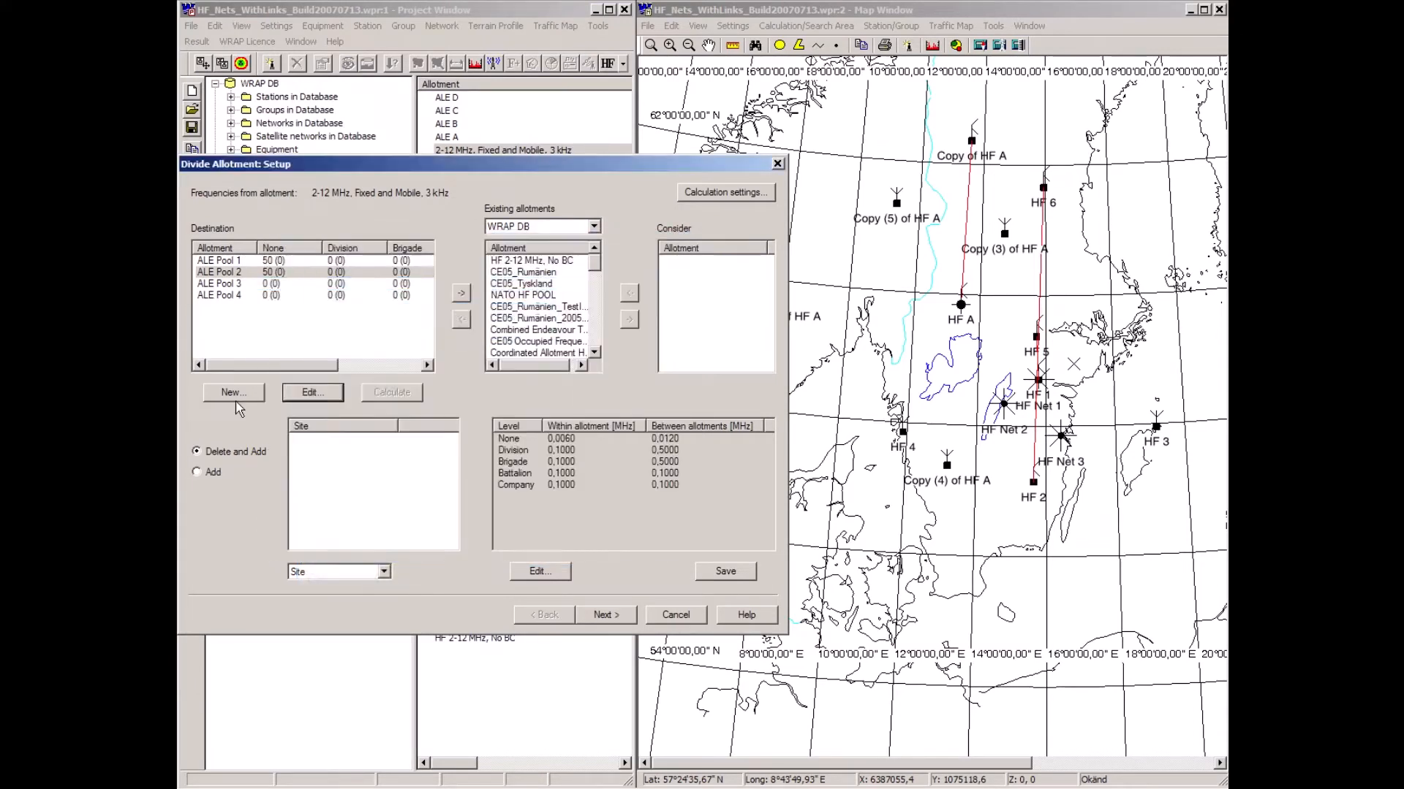
# Assign 50 ordinary frequencies between 2 and 7,23 MHz to level None of destination allotment ALE Pool 3
pyautogui.click(230, 285)
pyautogui.click(313, 392)
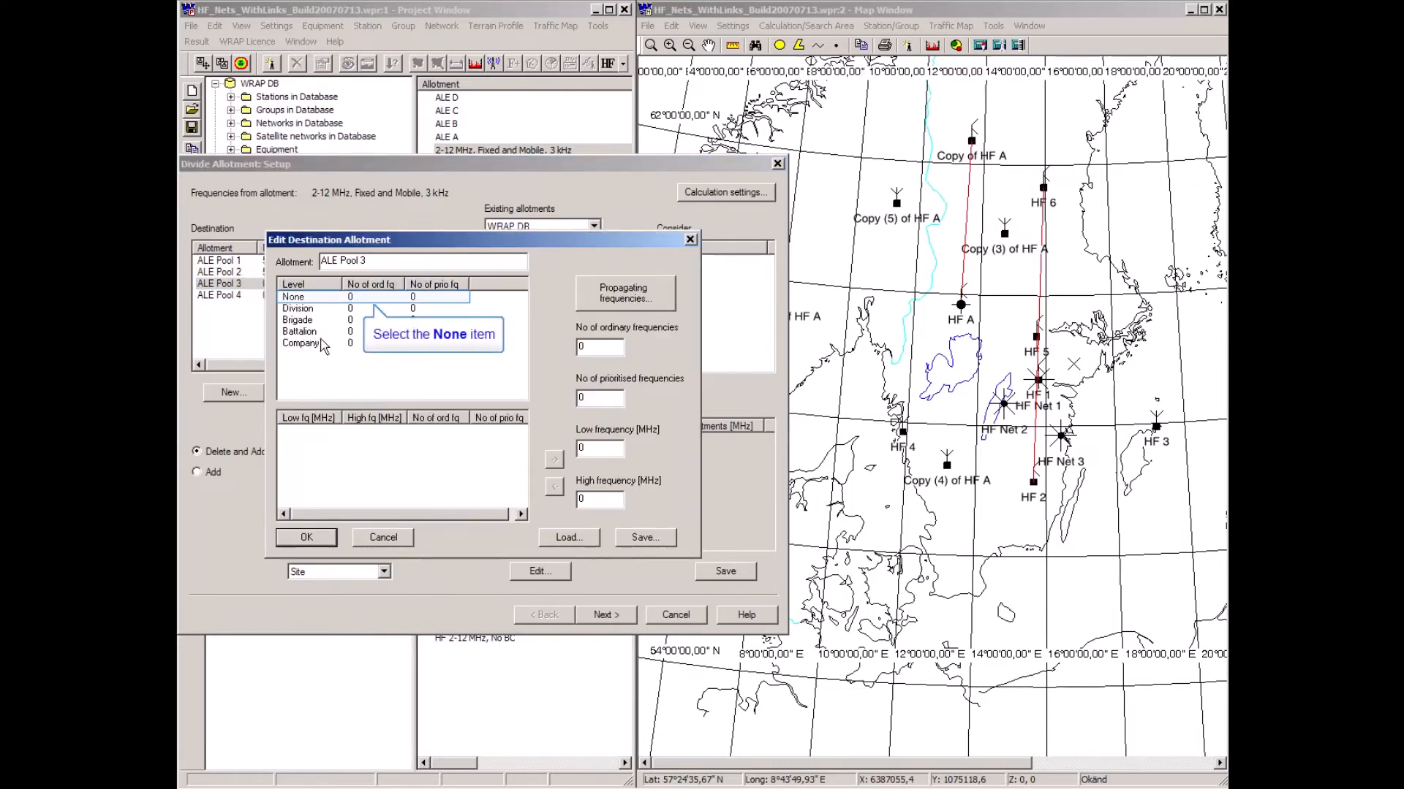
pyautogui.click(293, 297)
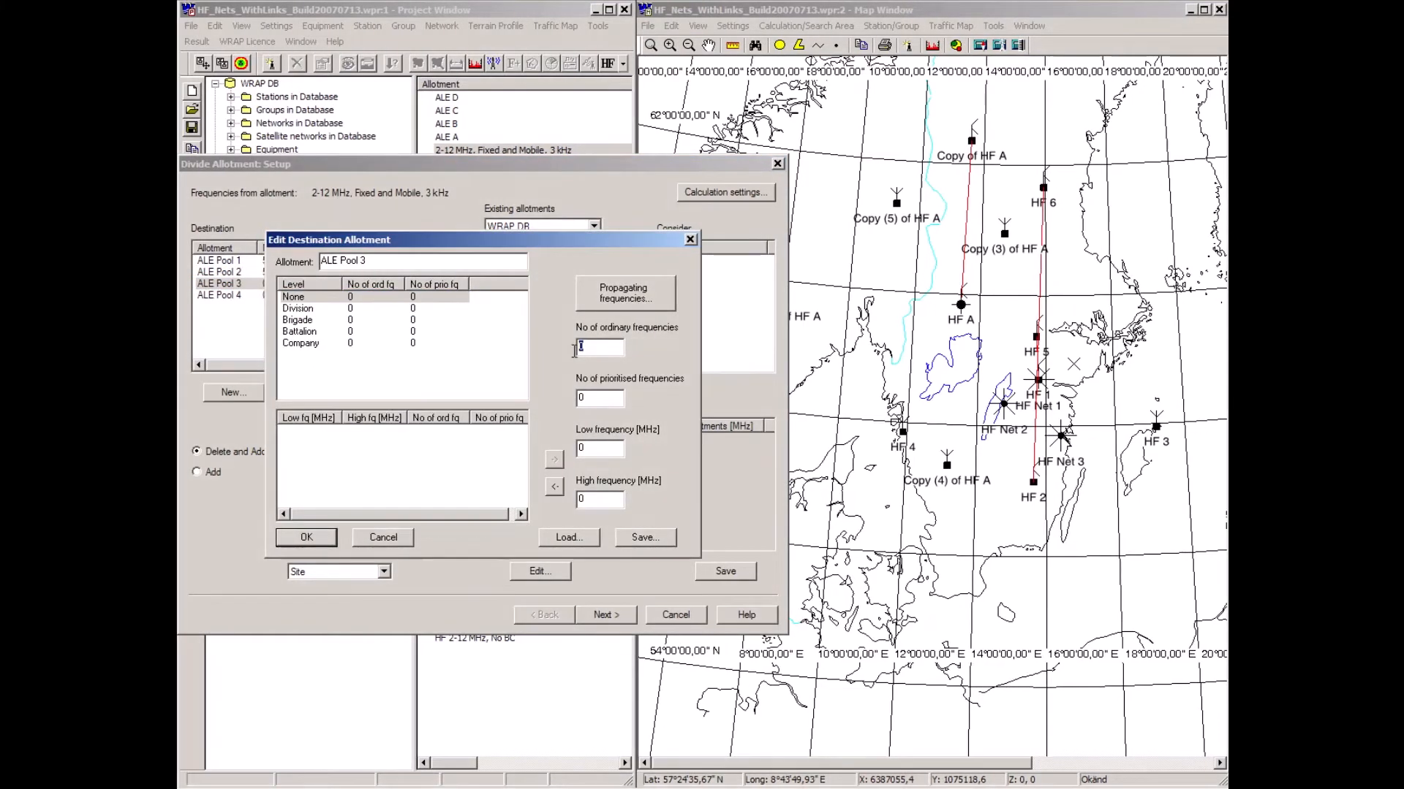
pyautogui.write('50')
pyautogui.doubleClick(598, 449)
pyautogui.write('2')
pyautogui.press('Tab')
pyautogui.write('7,23')
pyautogui.press('Tab')
pyautogui.press('Return')
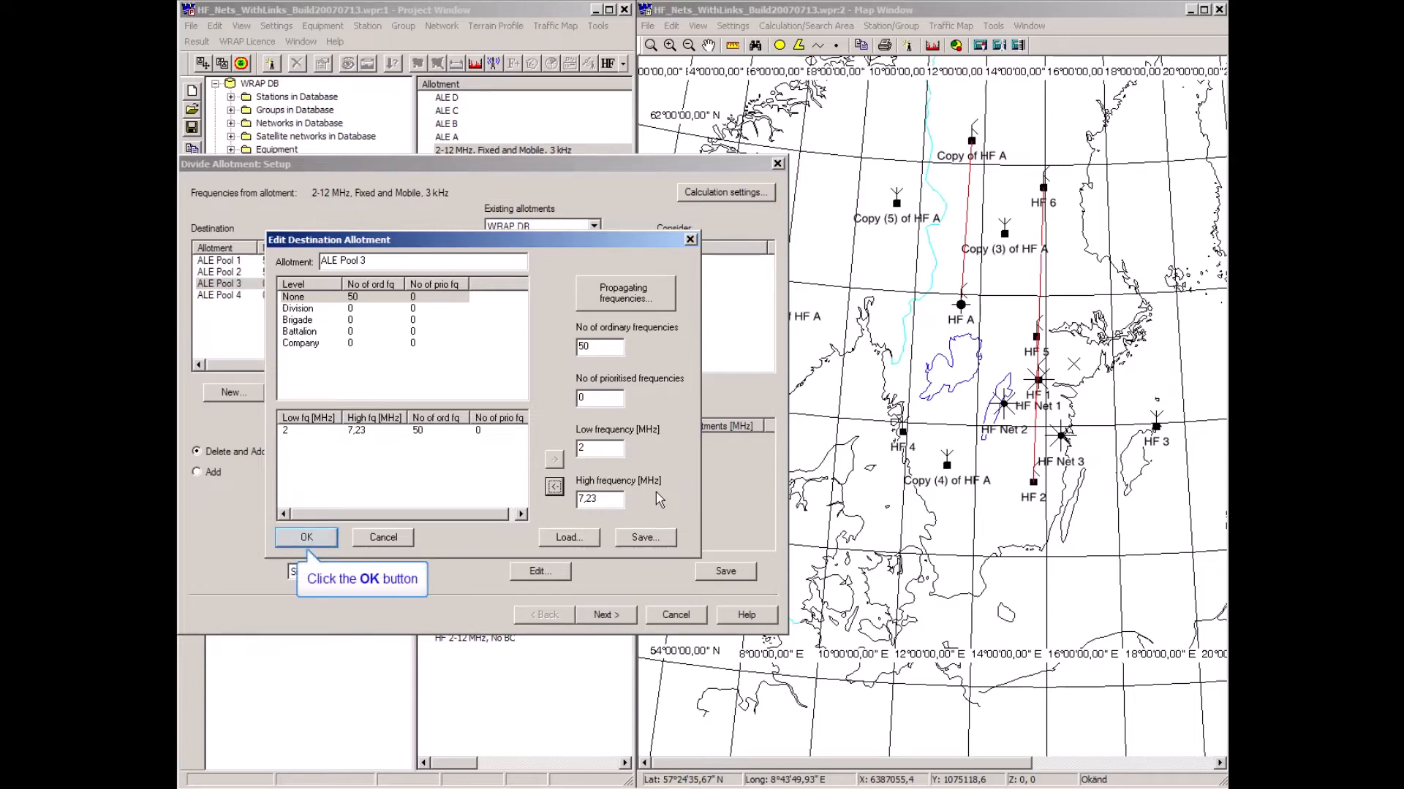
pyautogui.click(308, 539)
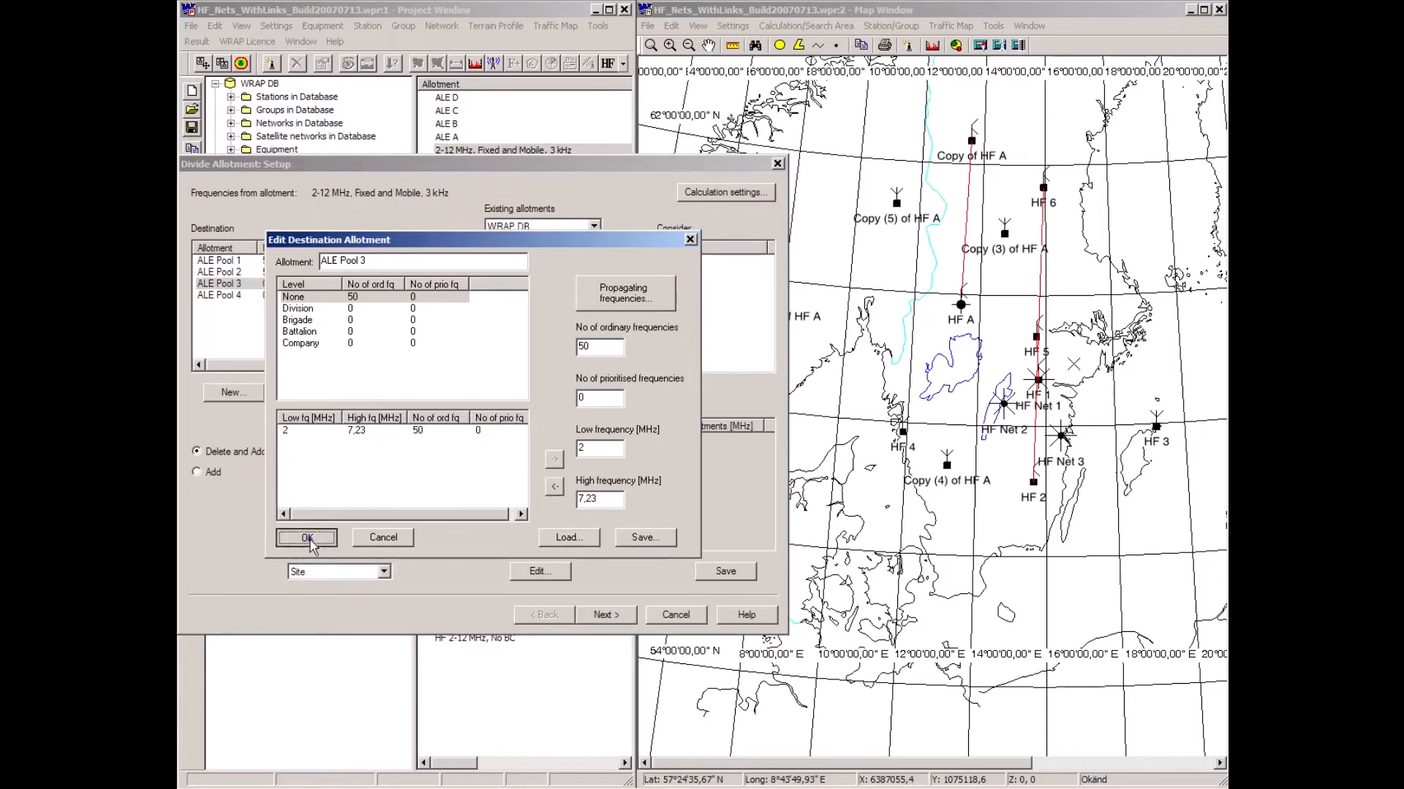
# Try to assign 50 ordinary frequencies between 2 and 7,23 MHz to level None of ALE Pool 4
pyautogui.click(214, 295)
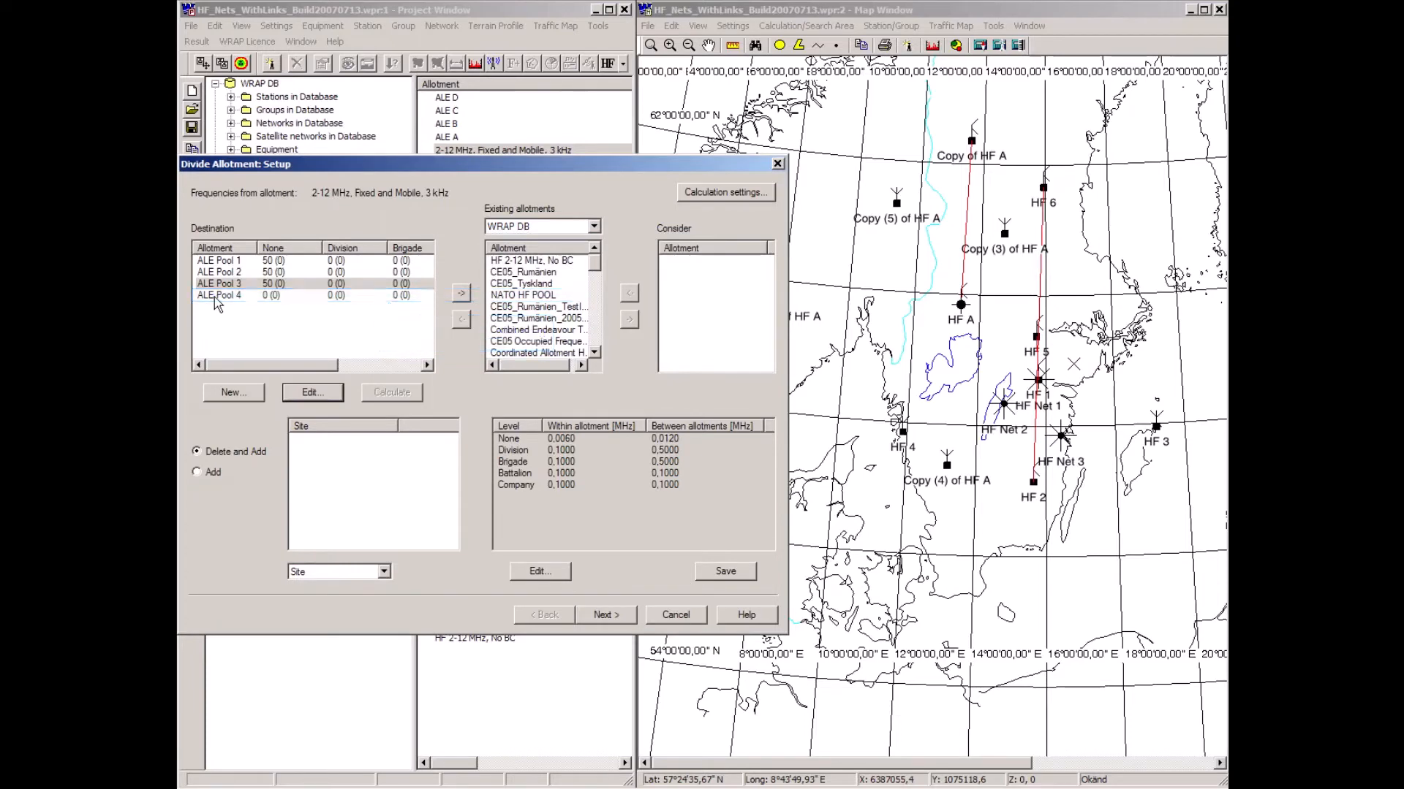
pyautogui.click(308, 390)
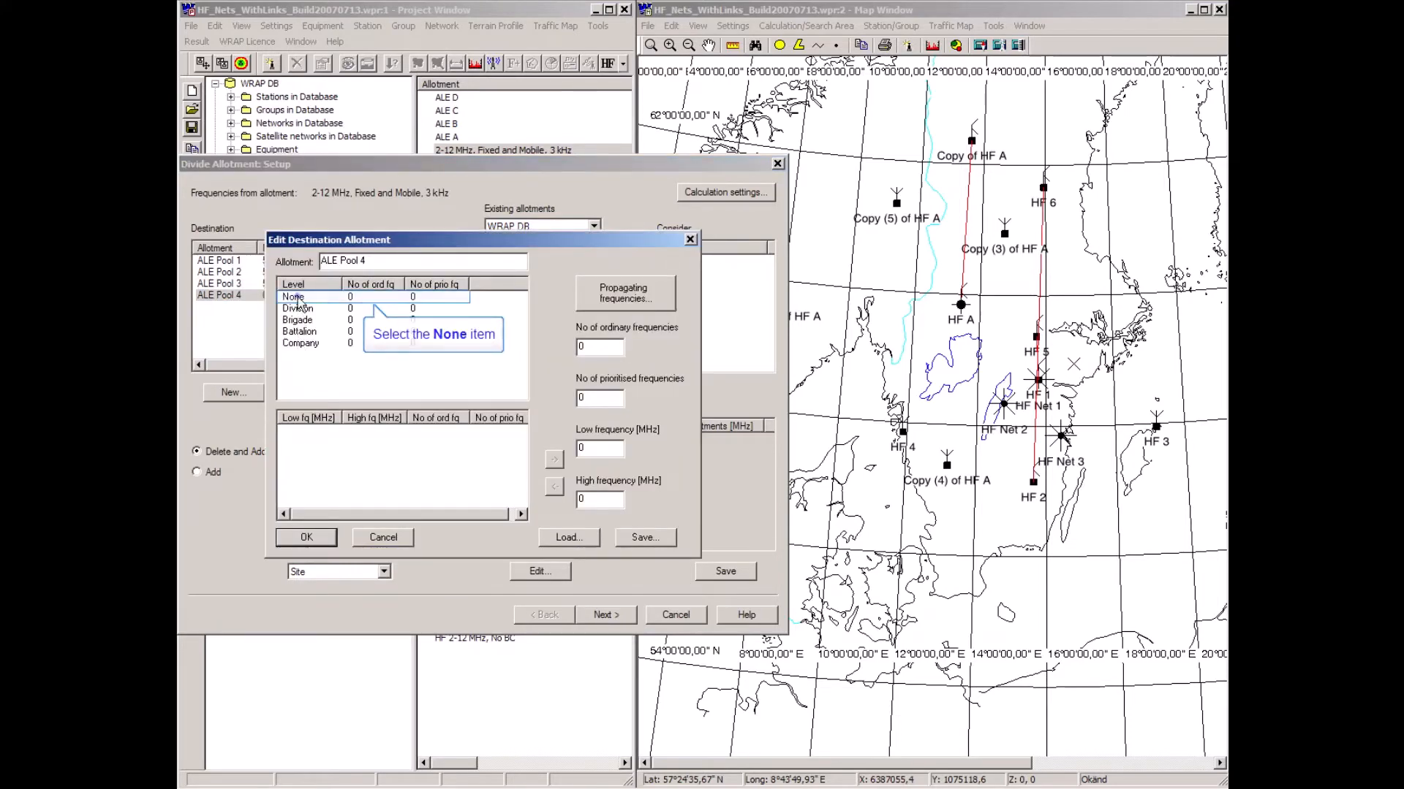
pyautogui.click(296, 298)
pyautogui.write('5')
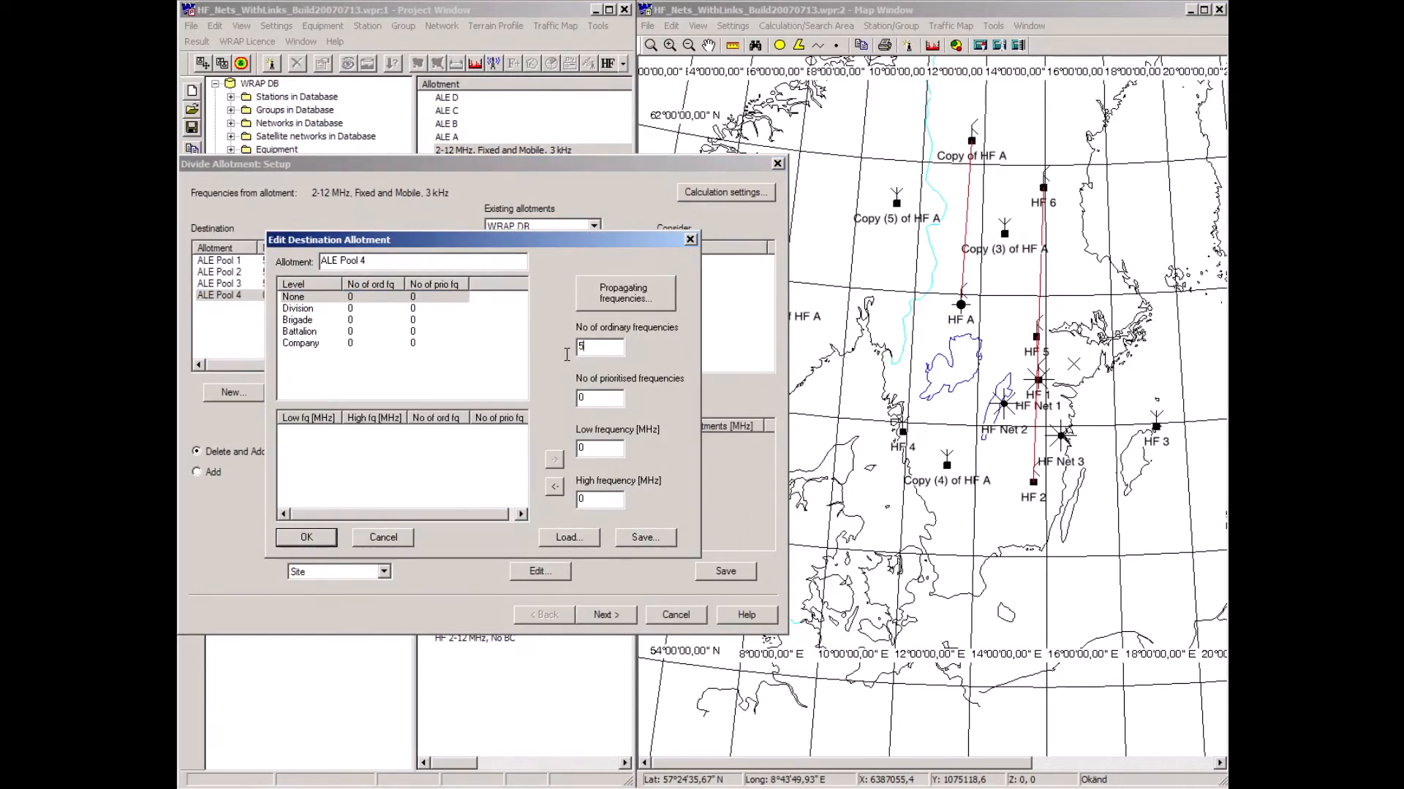
pyautogui.write('0')
pyautogui.doubleClick(579, 448)
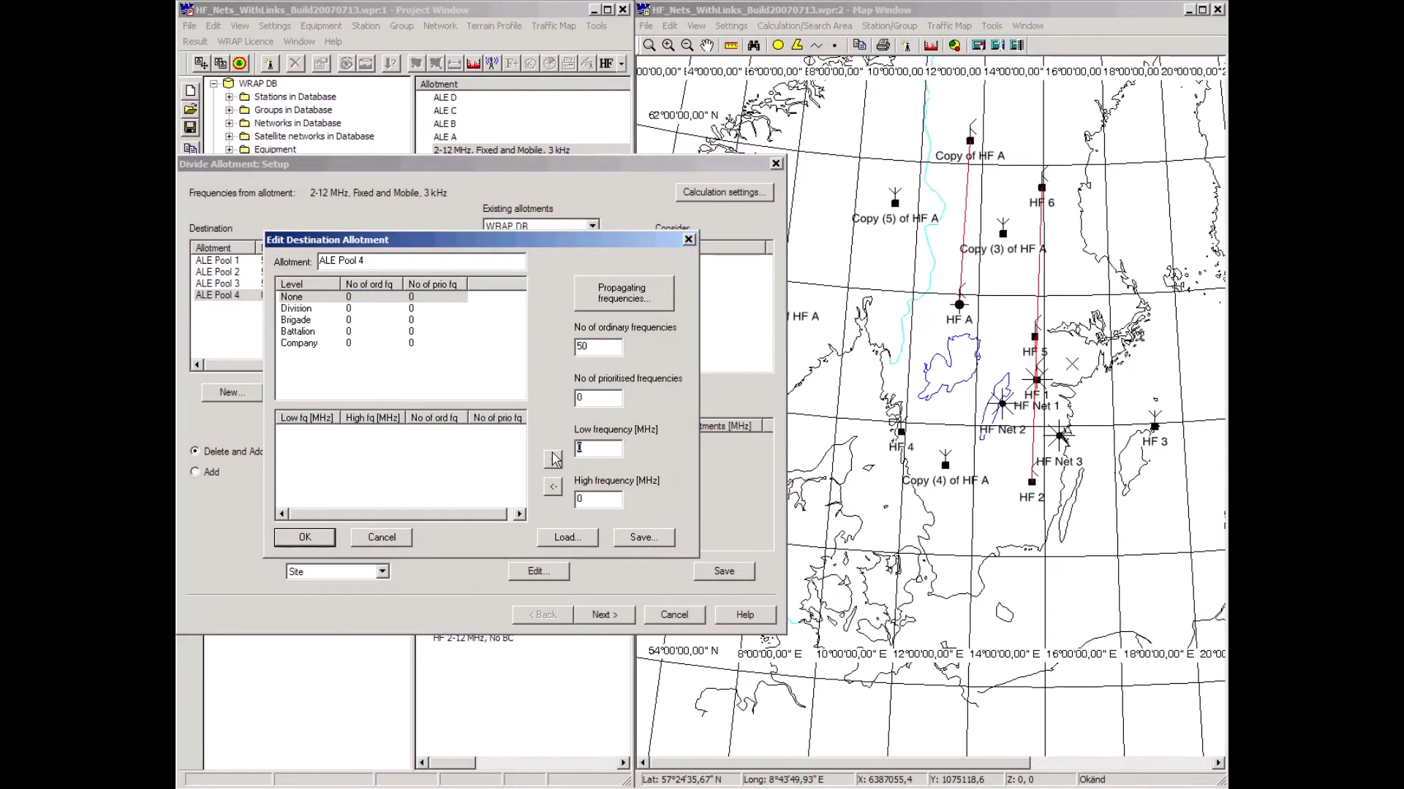
pyautogui.write('2')
pyautogui.press('Tab')
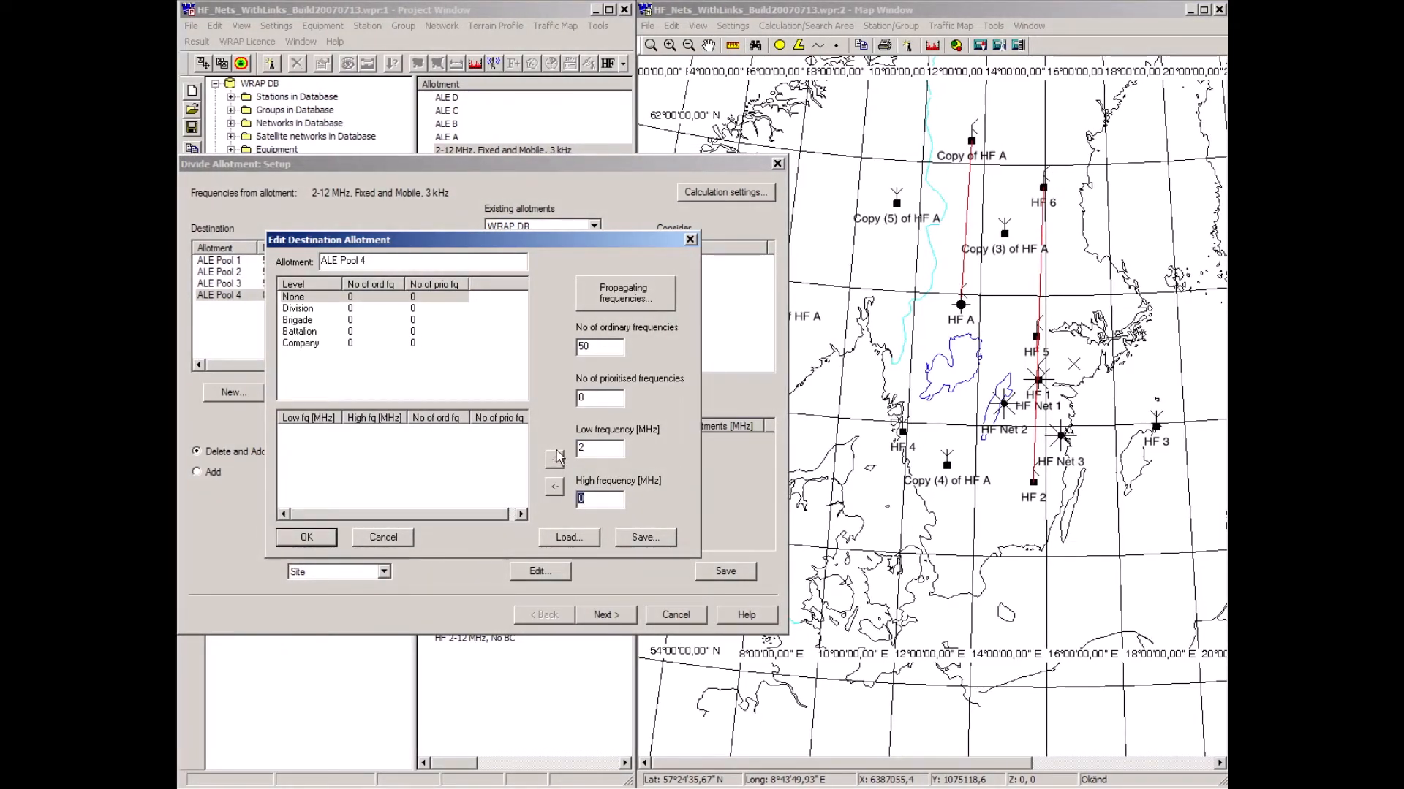
pyautogui.write('7,23')
pyautogui.click(556, 452)
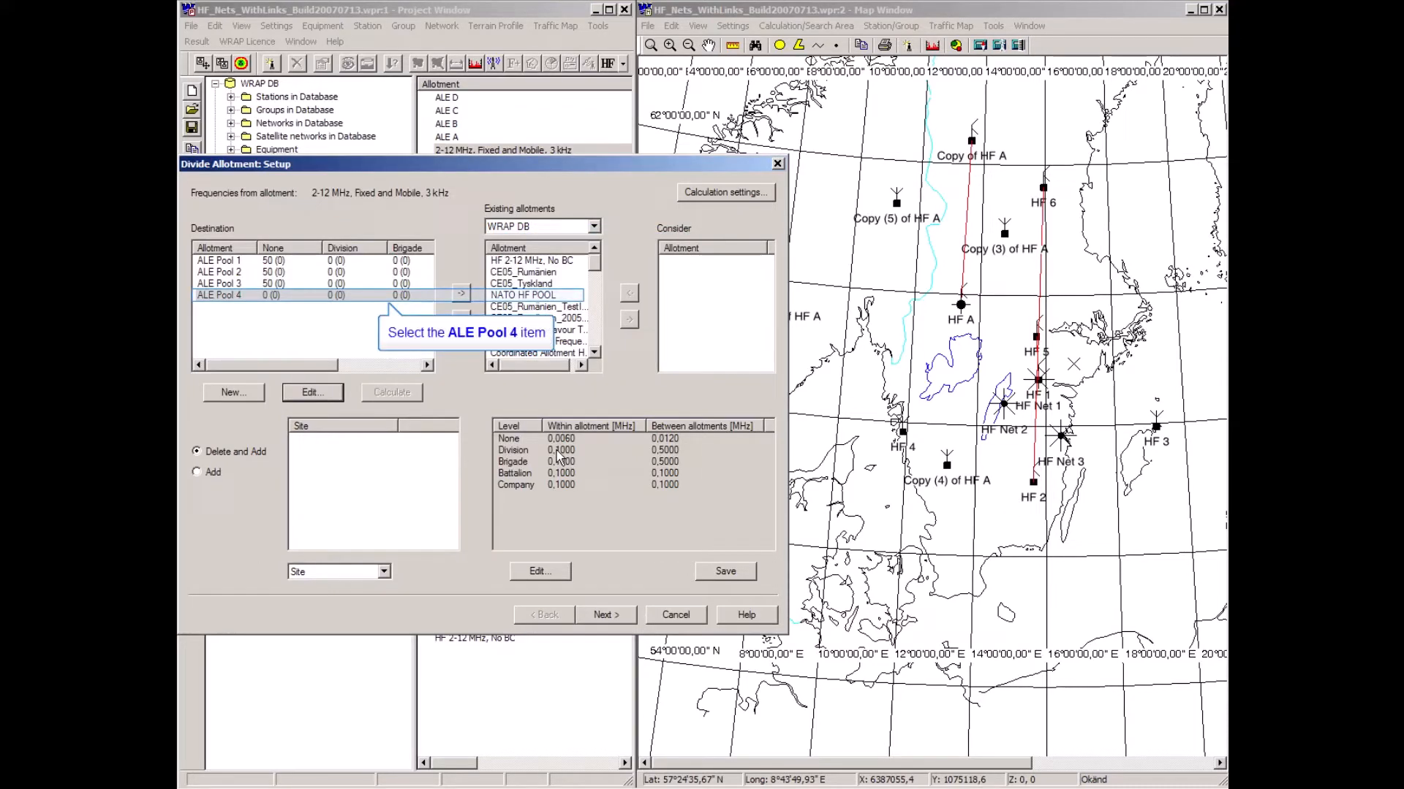
# Assign 50 ordinary frequencies between 2 and 7,23 MHz to level None of destination allotment ALE Pool 4
pyautogui.click(247, 294)
pyautogui.click(314, 392)
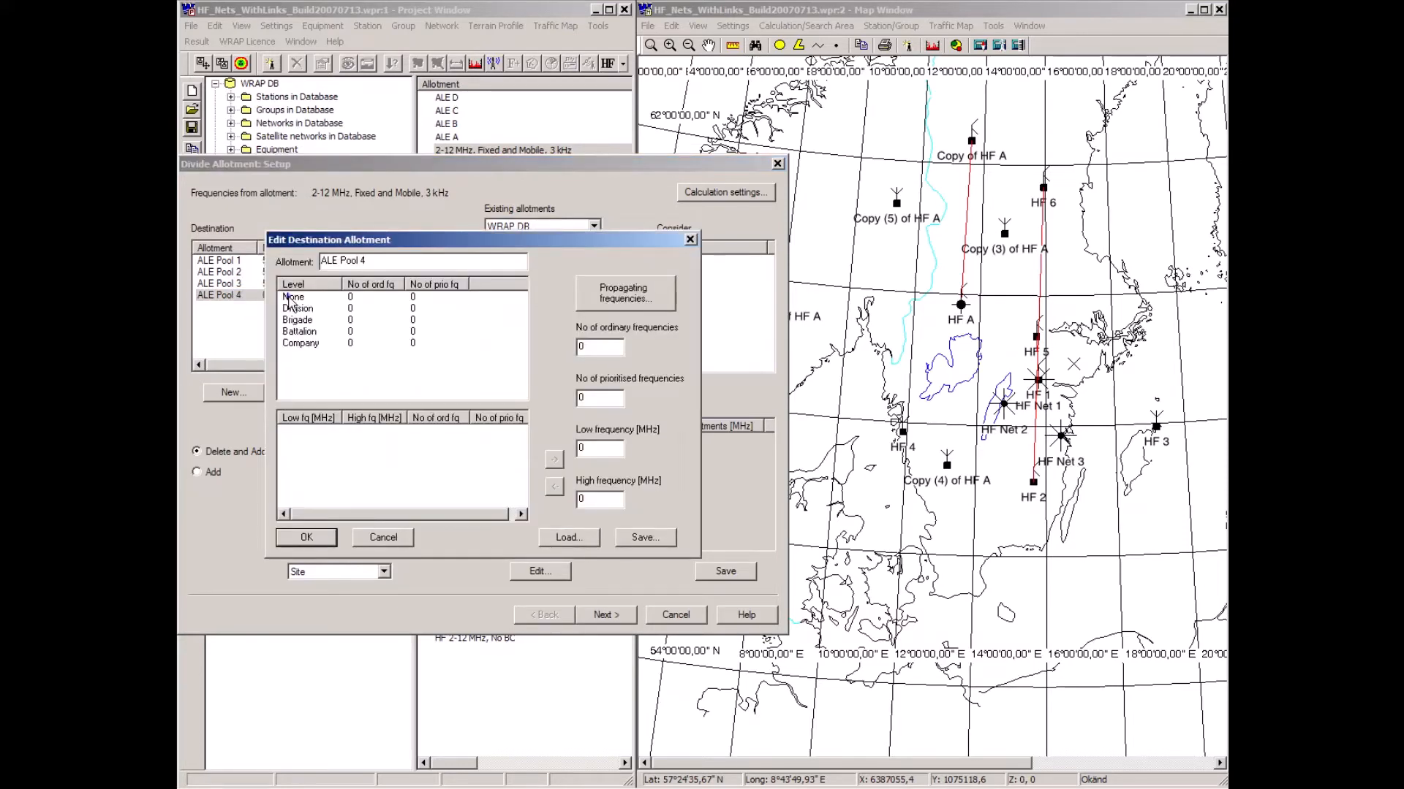
pyautogui.moveTo(587, 347); pyautogui.dragTo(559, 348)
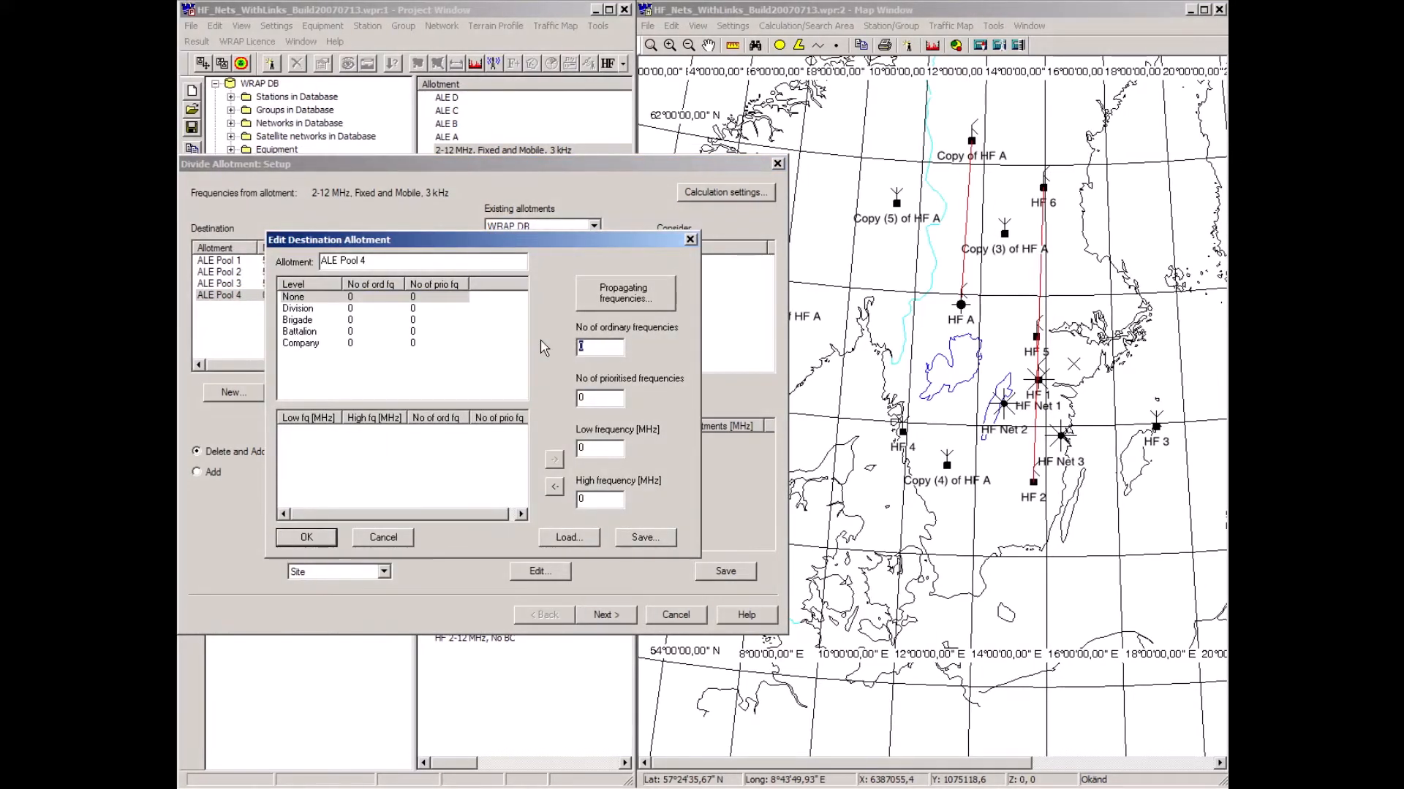
pyautogui.write('50')
pyautogui.press('Tab')
pyautogui.press('Tab')
pyautogui.write('2')
pyautogui.press('Tab')
pyautogui.write('7,23')
pyautogui.click(554, 486)
pyautogui.click(306, 538)
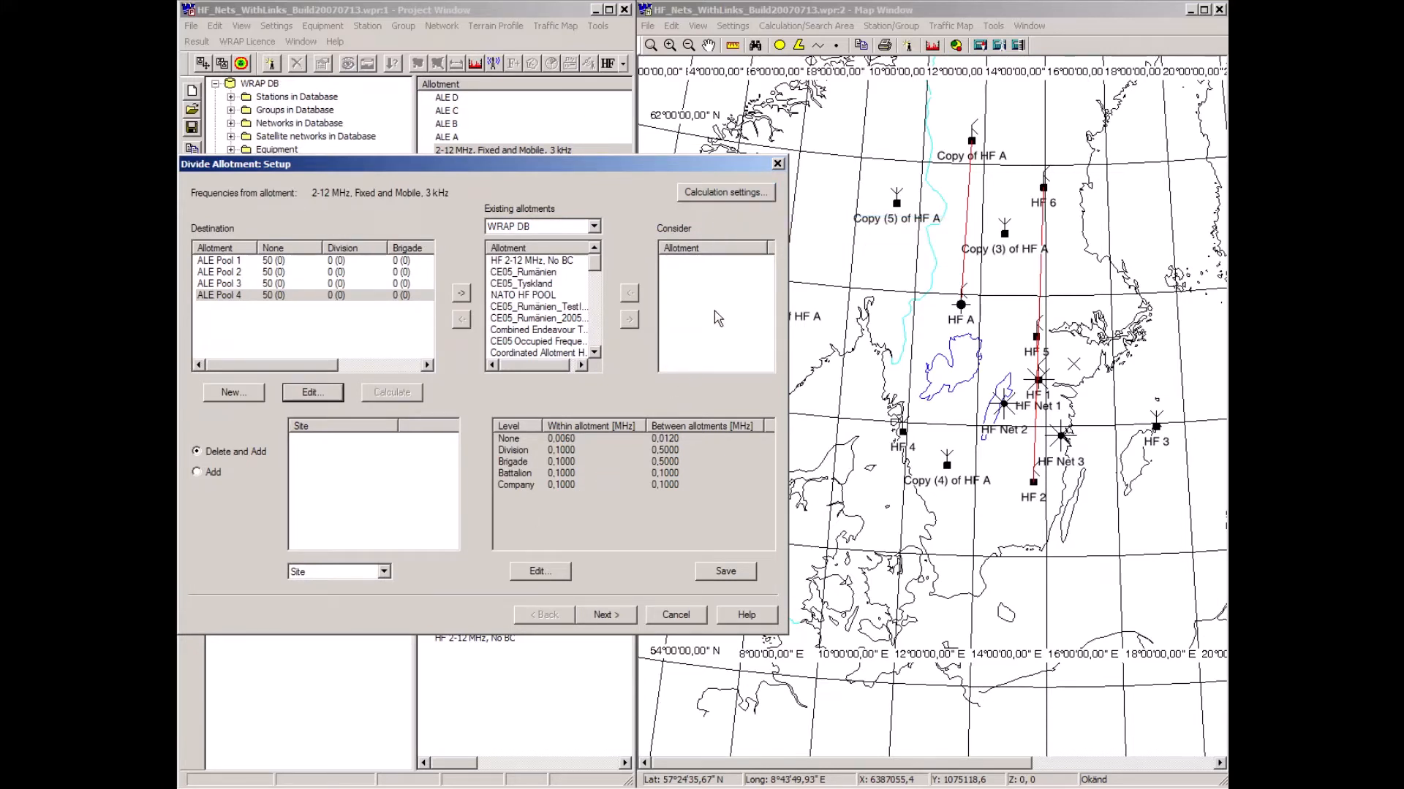
# Enable spreading of frequencies in the calculation settings for the allotment division
pyautogui.click(732, 196)
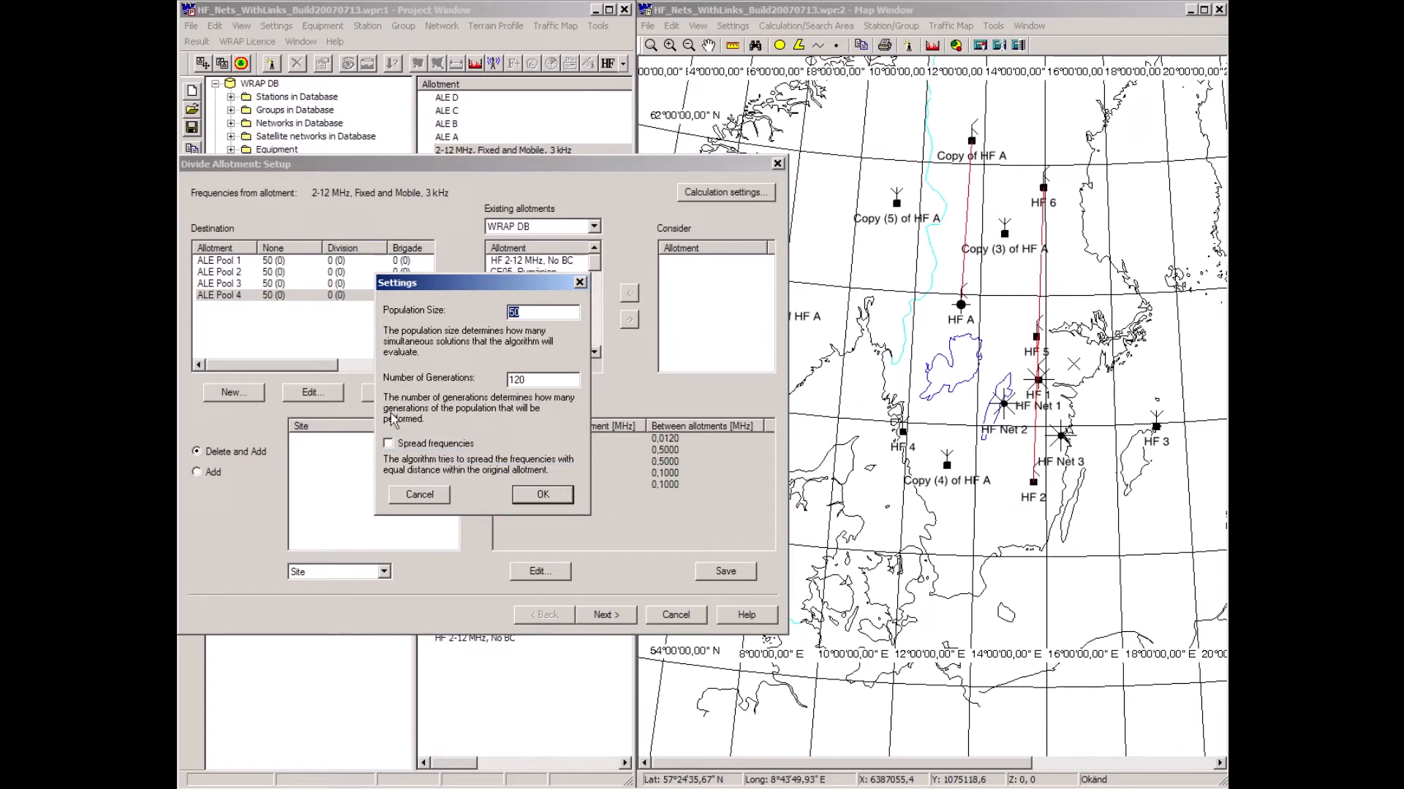
pyautogui.click(389, 445)
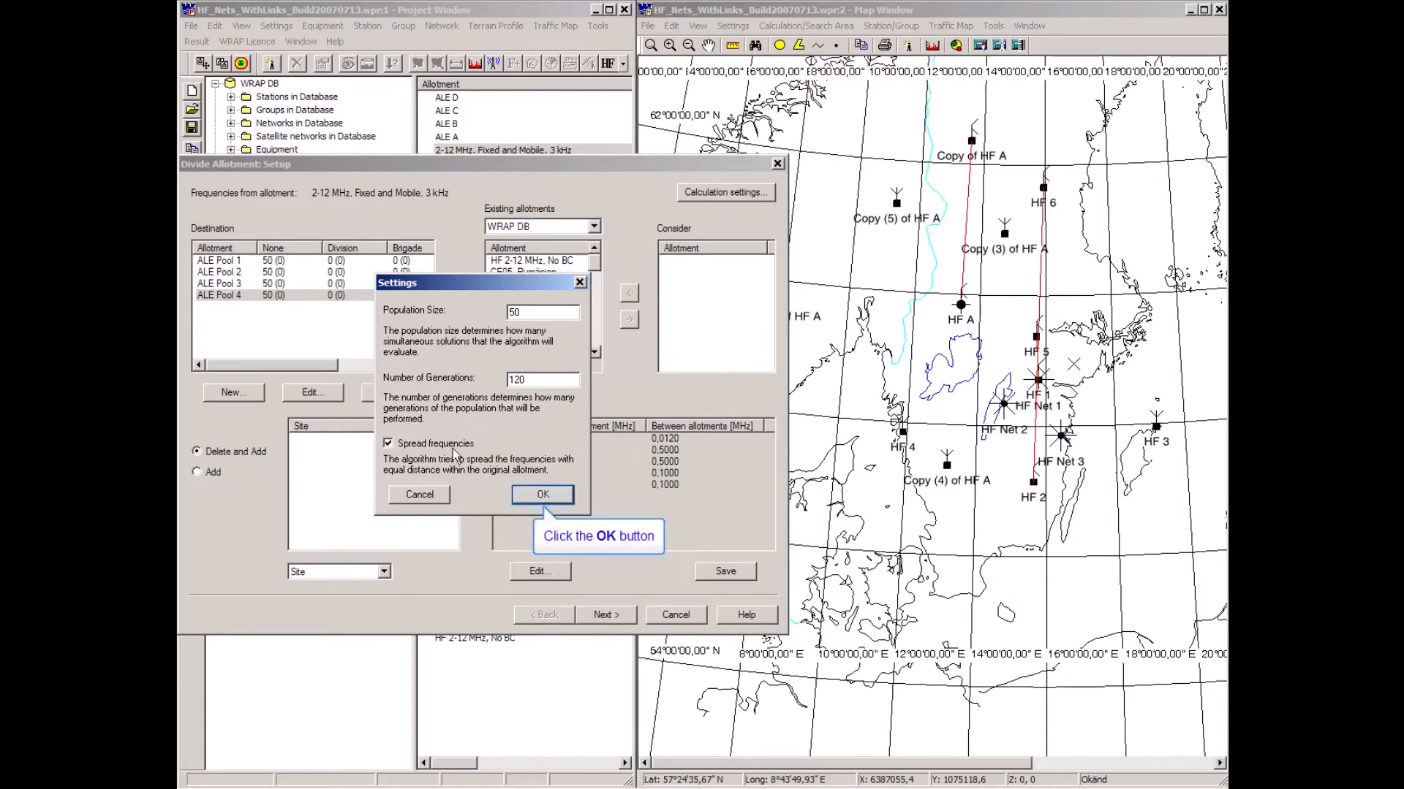
pyautogui.click(541, 495)
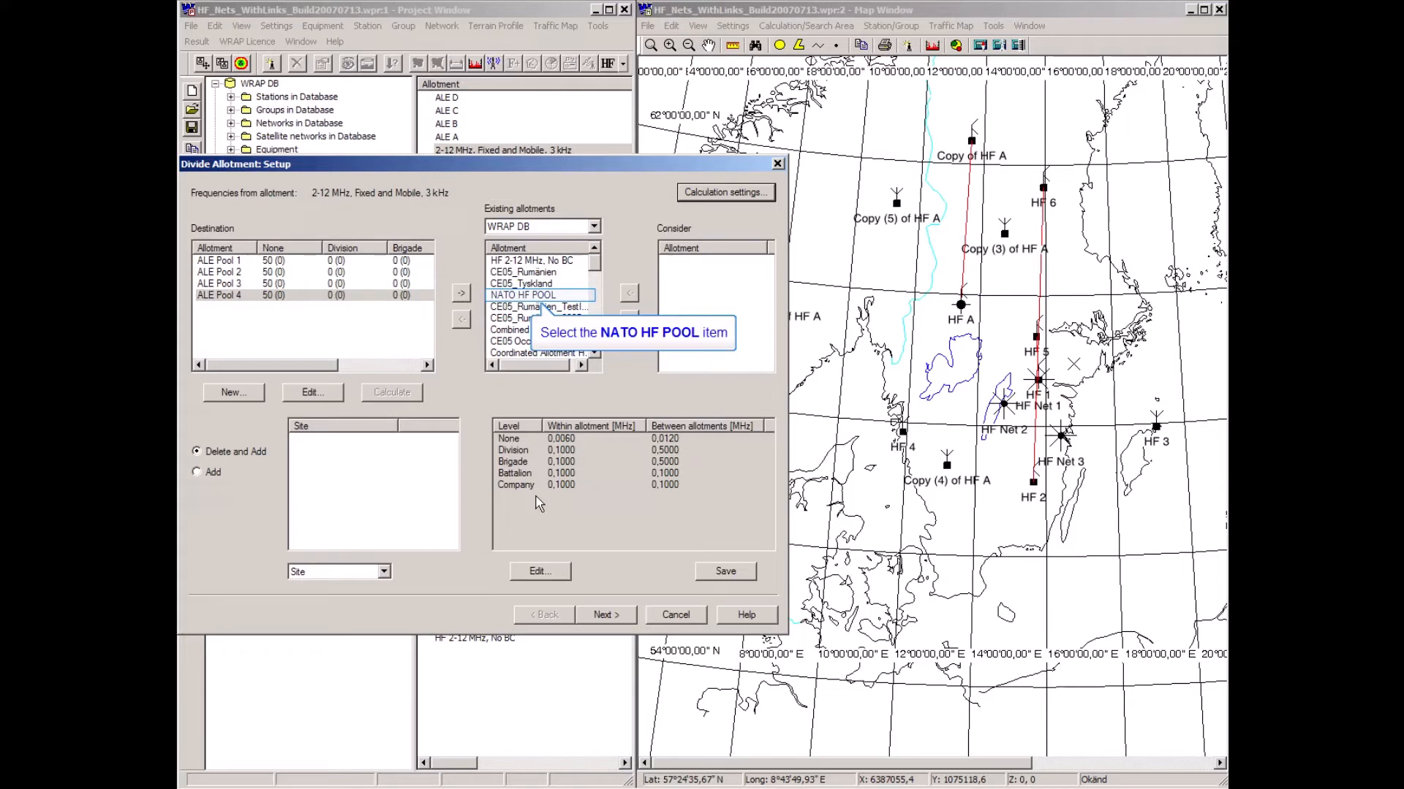
# Add NATO HF POOL to the allotments to consider and remove it again
pyautogui.click(513, 296)
pyautogui.click(628, 319)
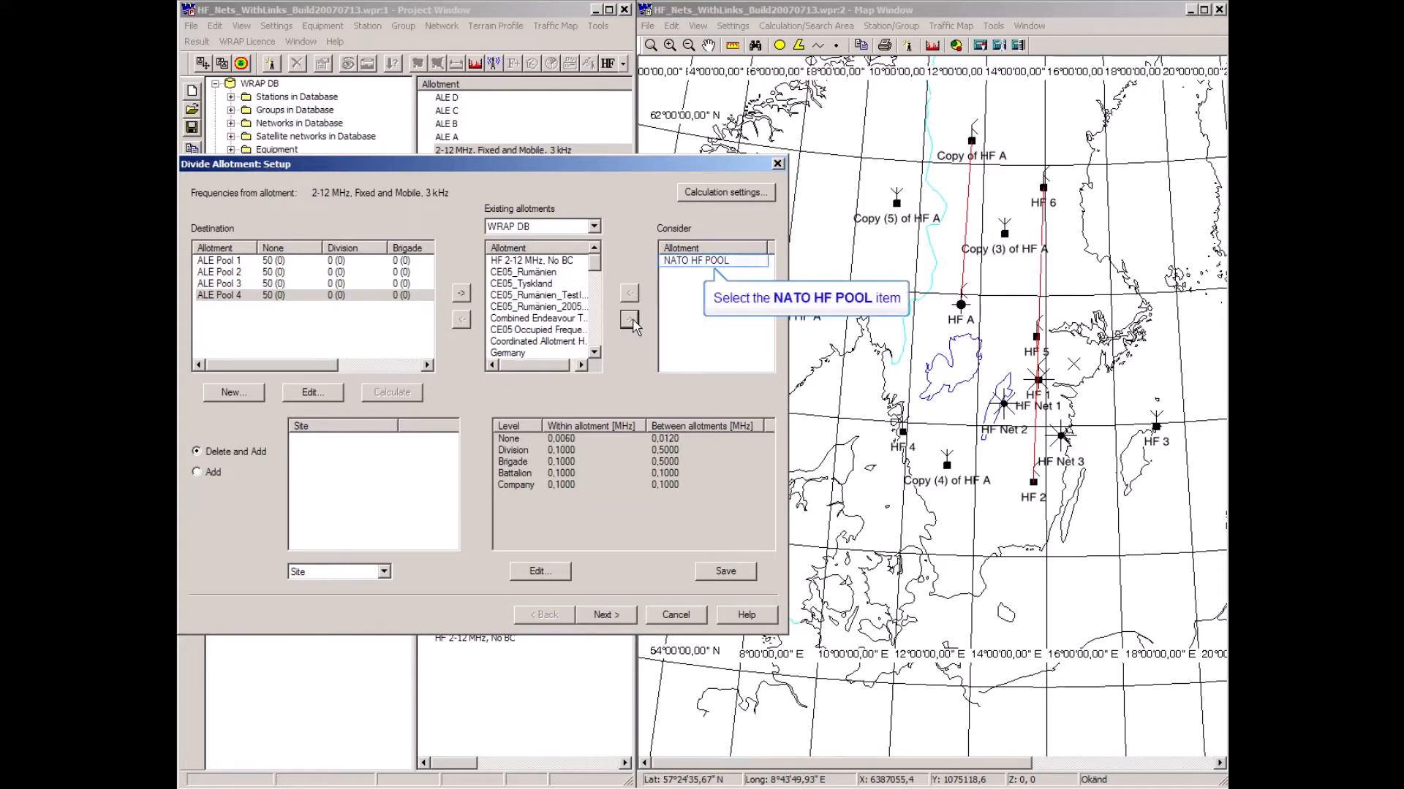
pyautogui.click(681, 264)
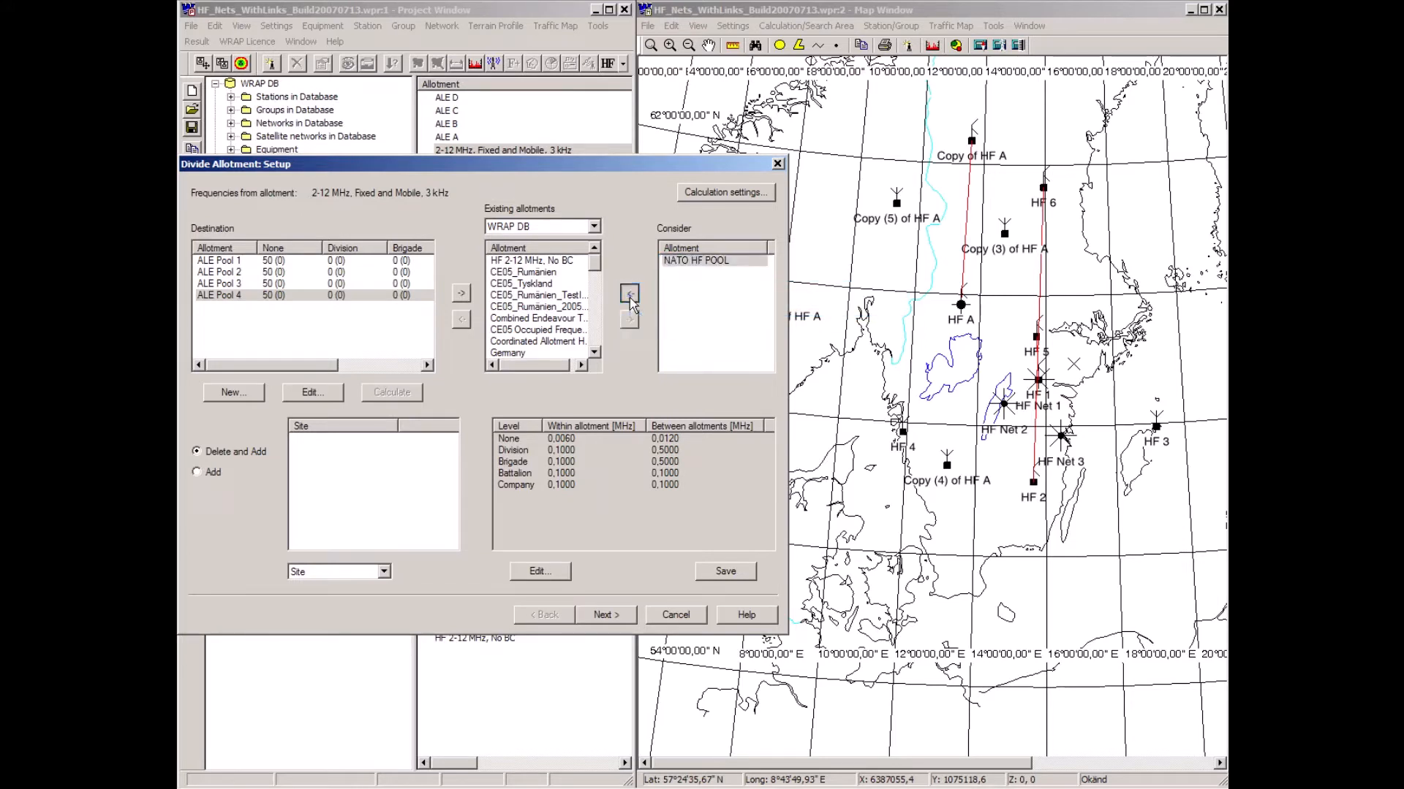
pyautogui.click(629, 296)
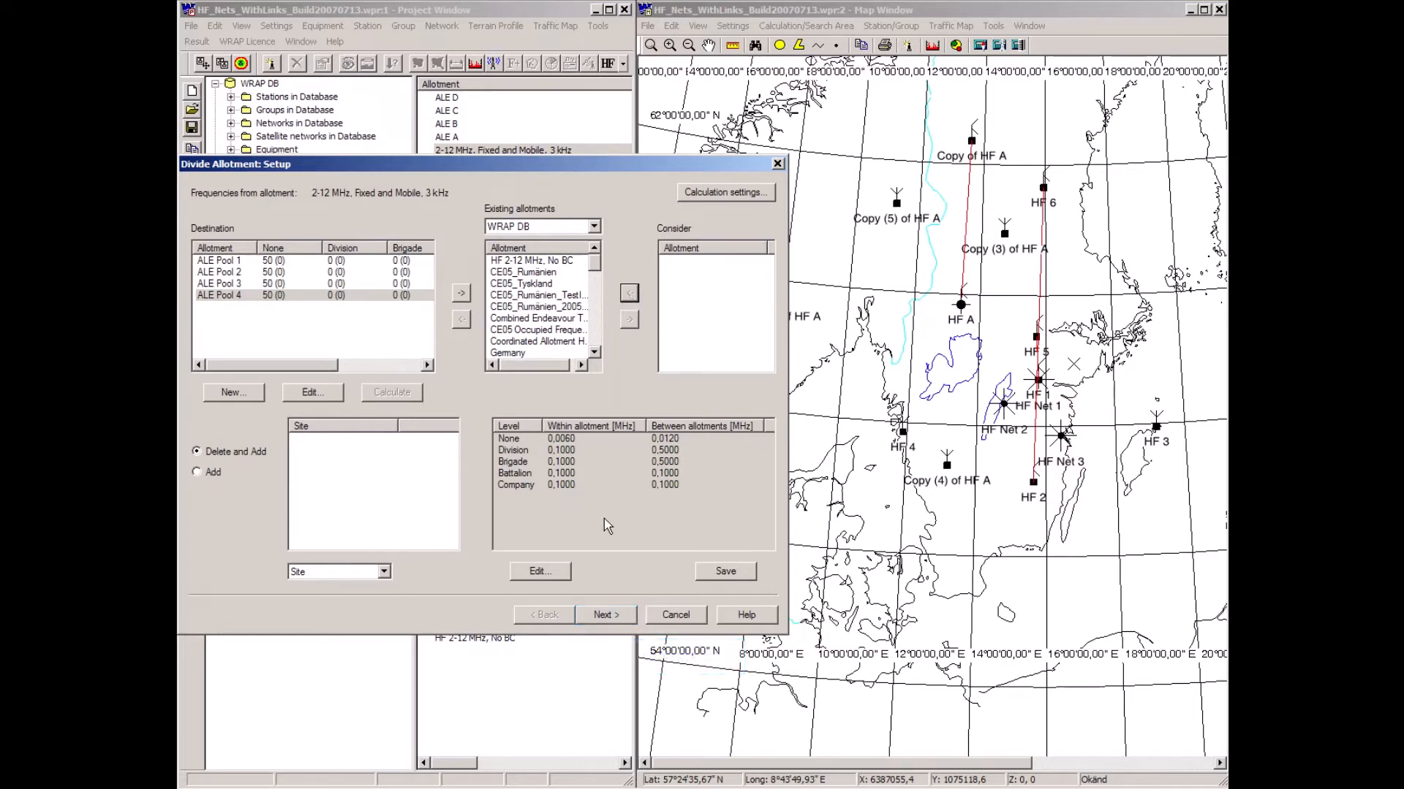
# Run the allotment division and review the list of frequency separation conflicts among the ALE pools
pyautogui.click(605, 616)
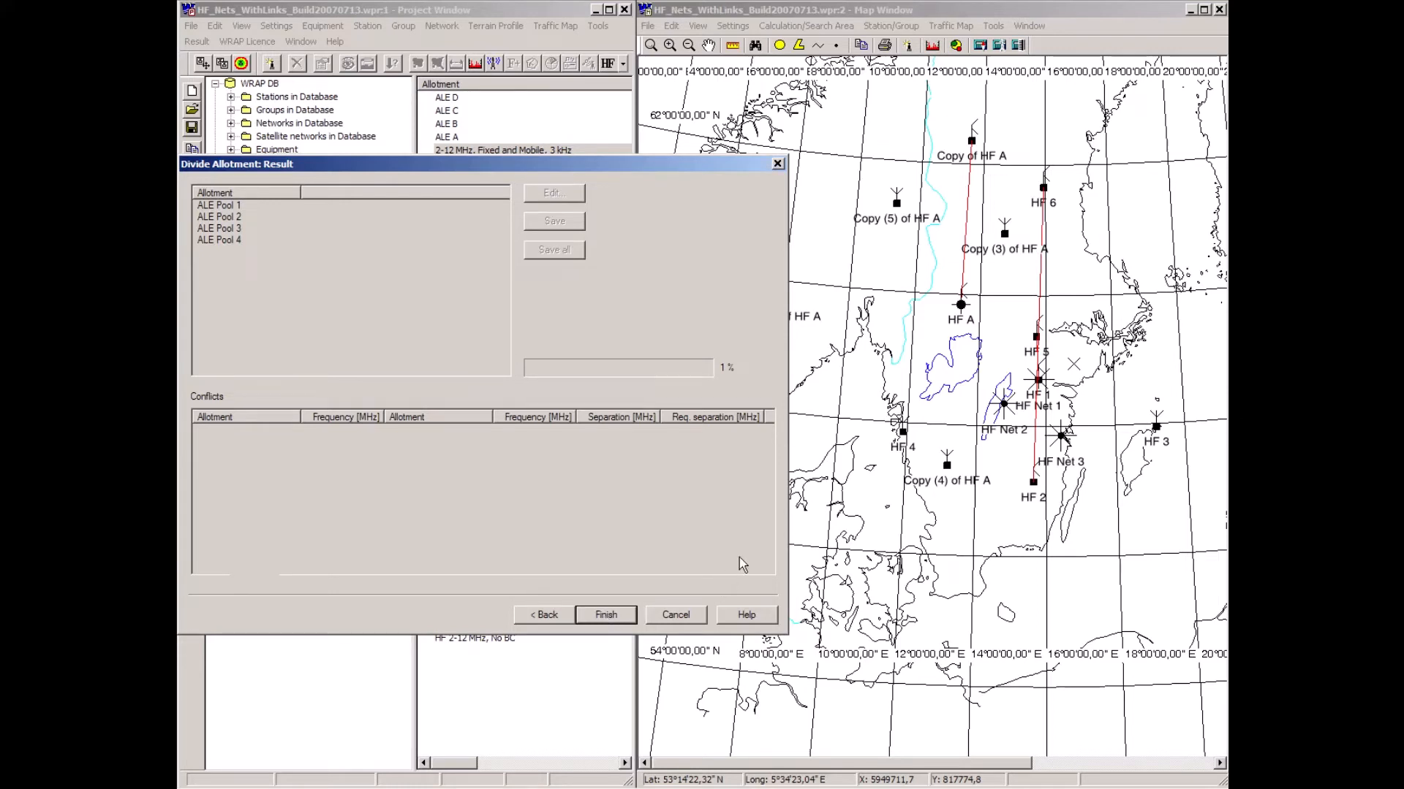
pyautogui.scroll(-2, 782, 476)
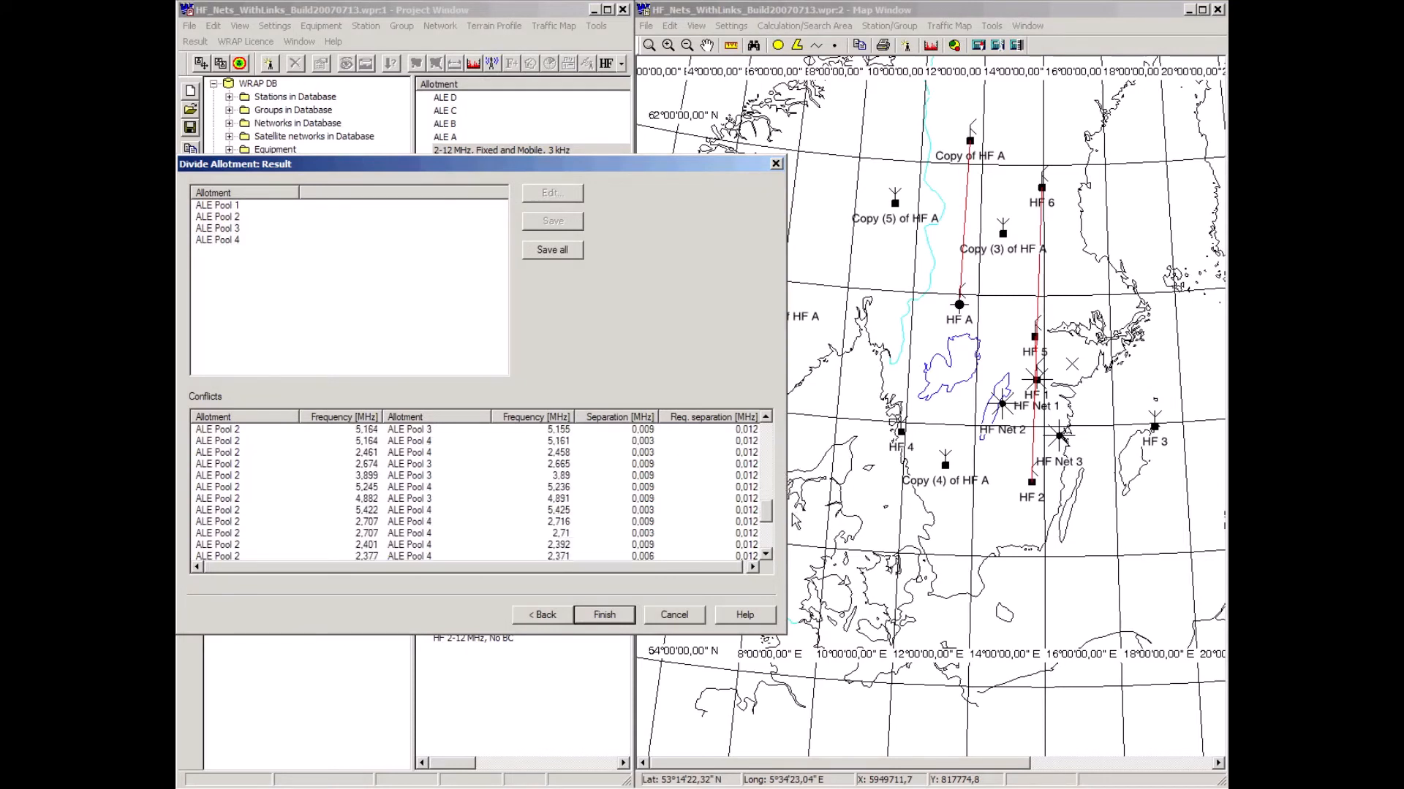
pyautogui.moveTo(763, 488); pyautogui.dragTo(756, 433)
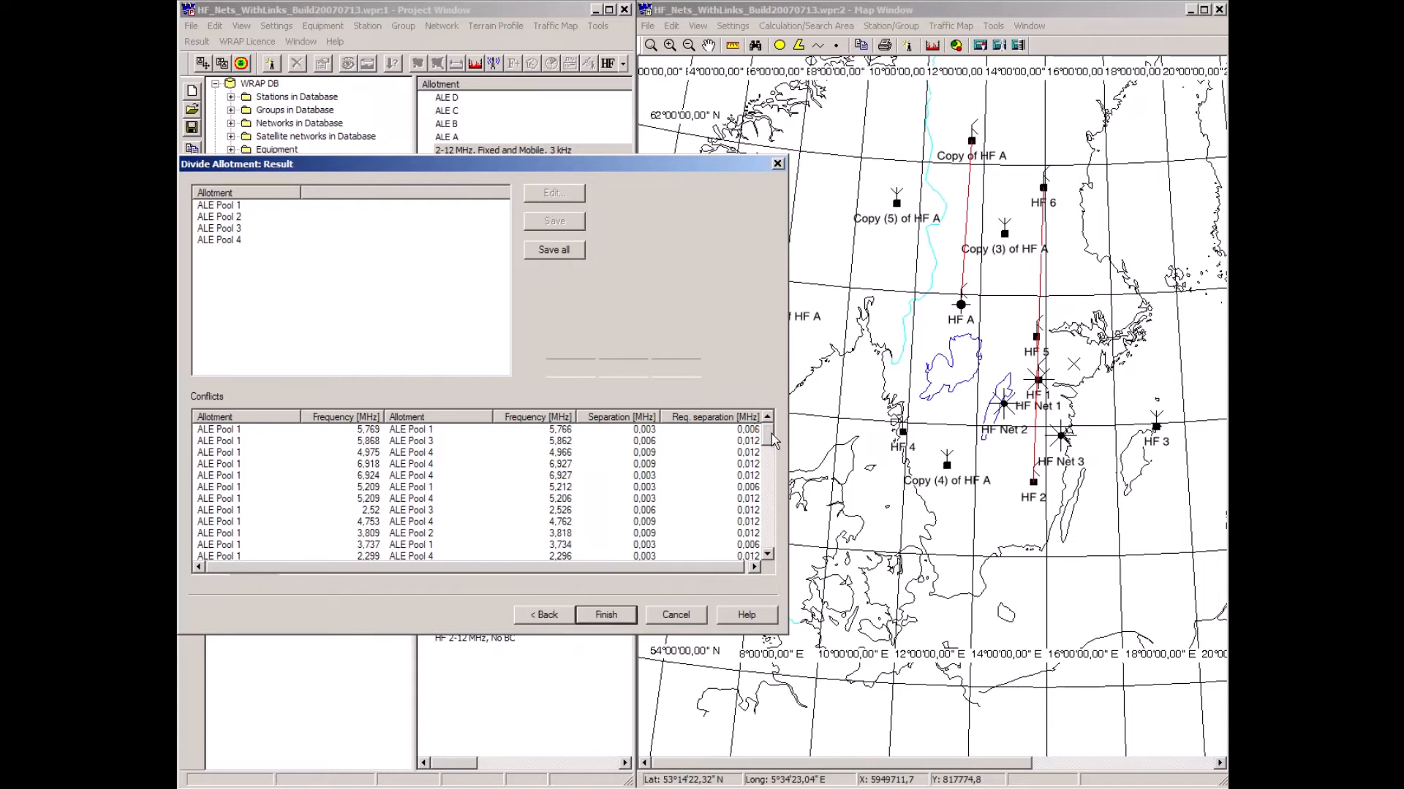
pyautogui.moveTo(772, 436); pyautogui.dragTo(769, 488)
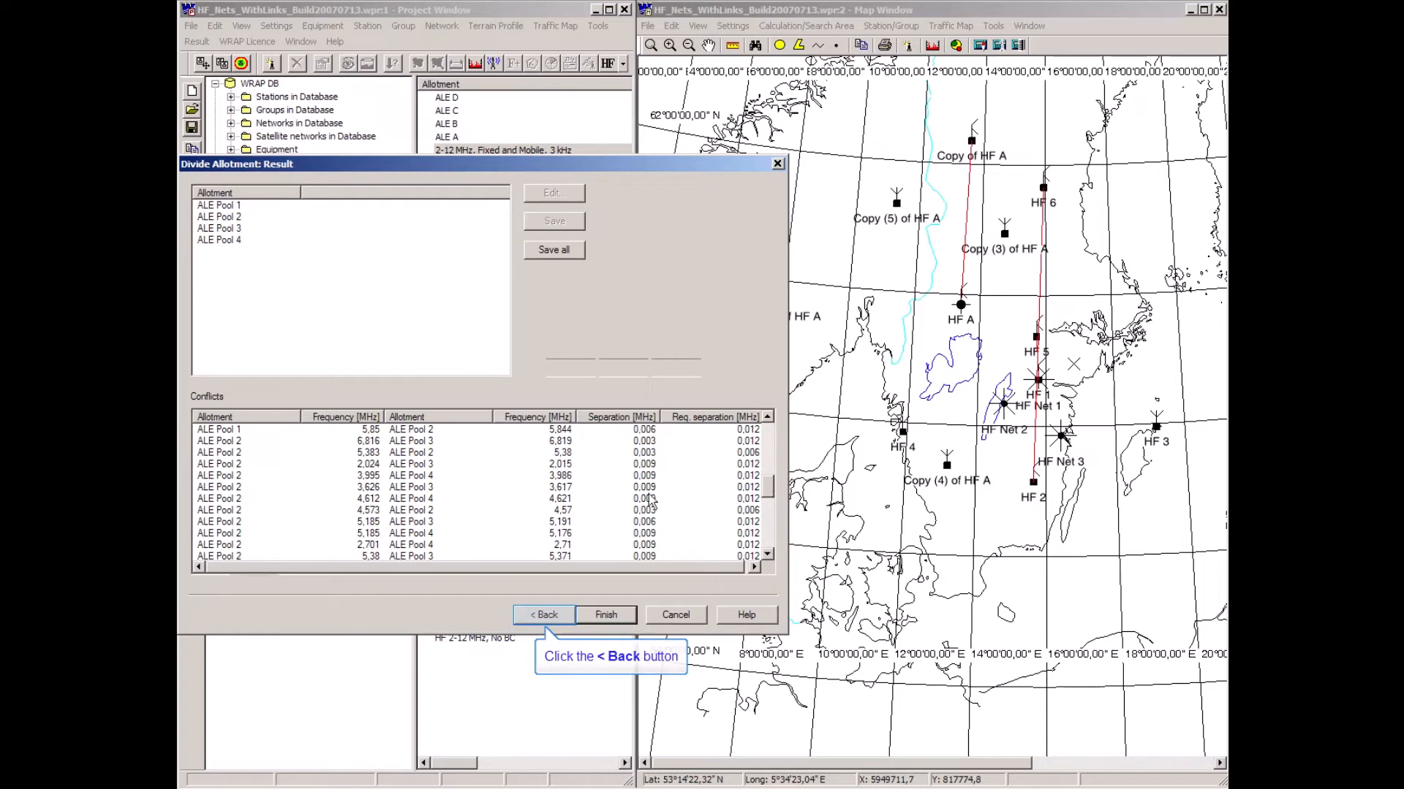
# Return to the allotment division setup and set the number of generations to 250 in the calculation settings
pyautogui.click(540, 615)
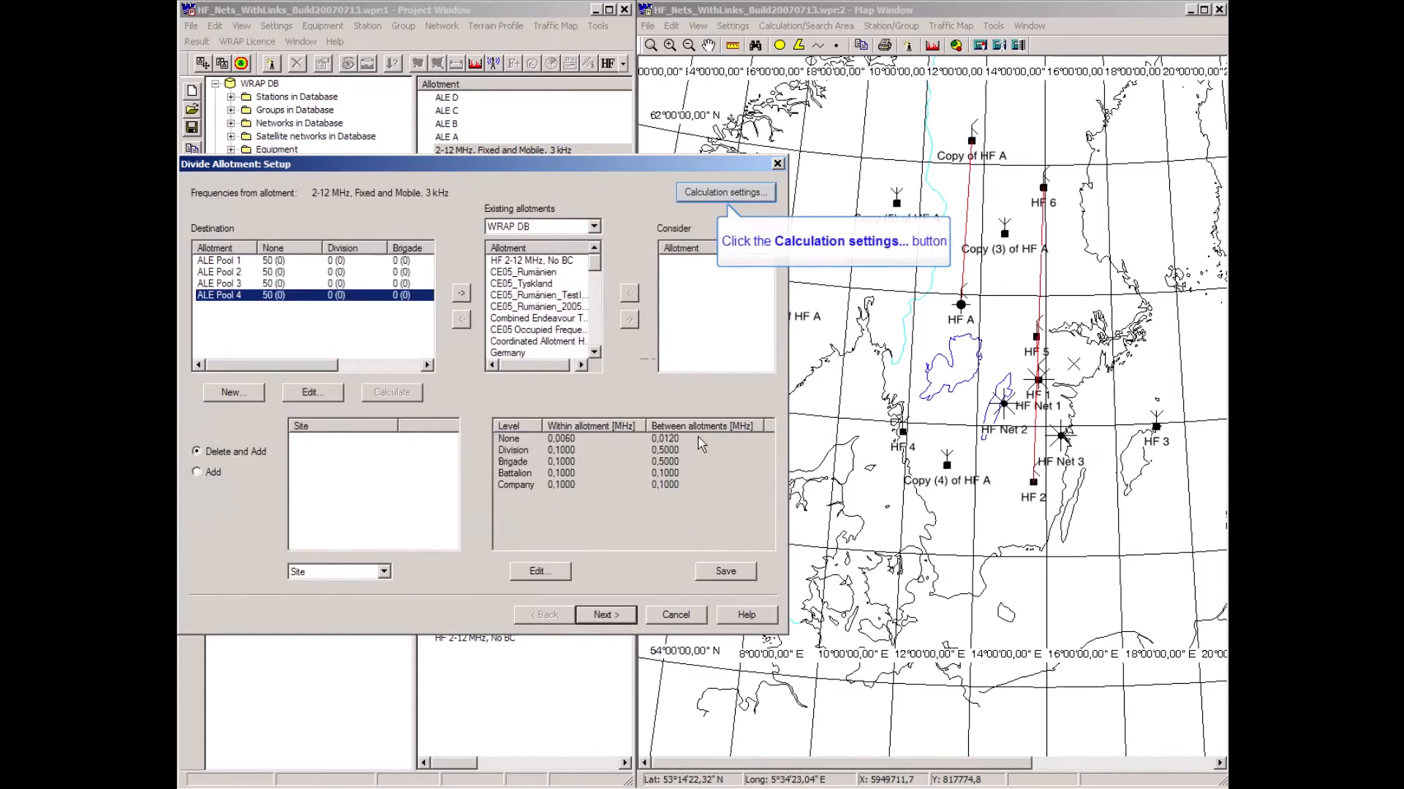
pyautogui.click(720, 191)
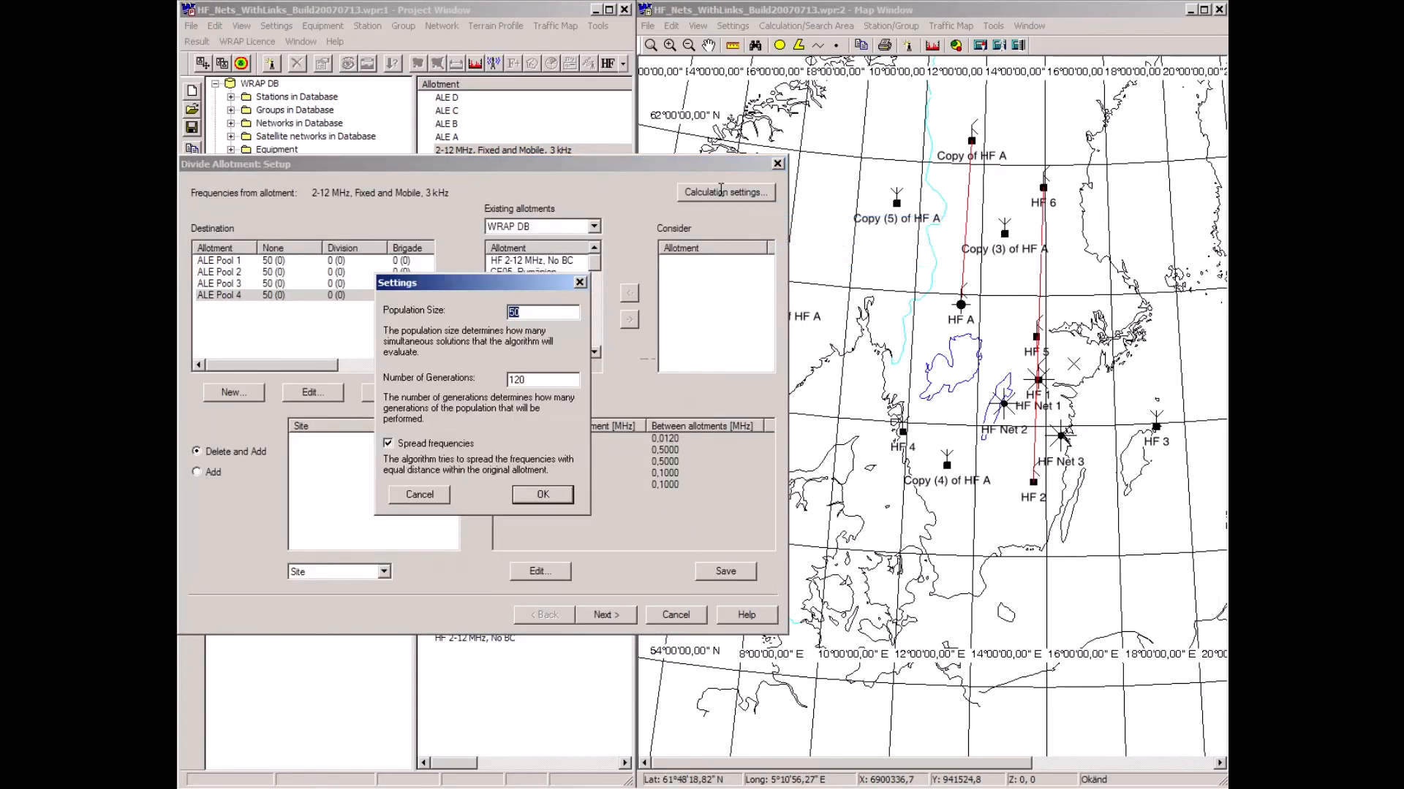
pyautogui.press('Tab')
pyautogui.write('250')
pyautogui.press('Return')
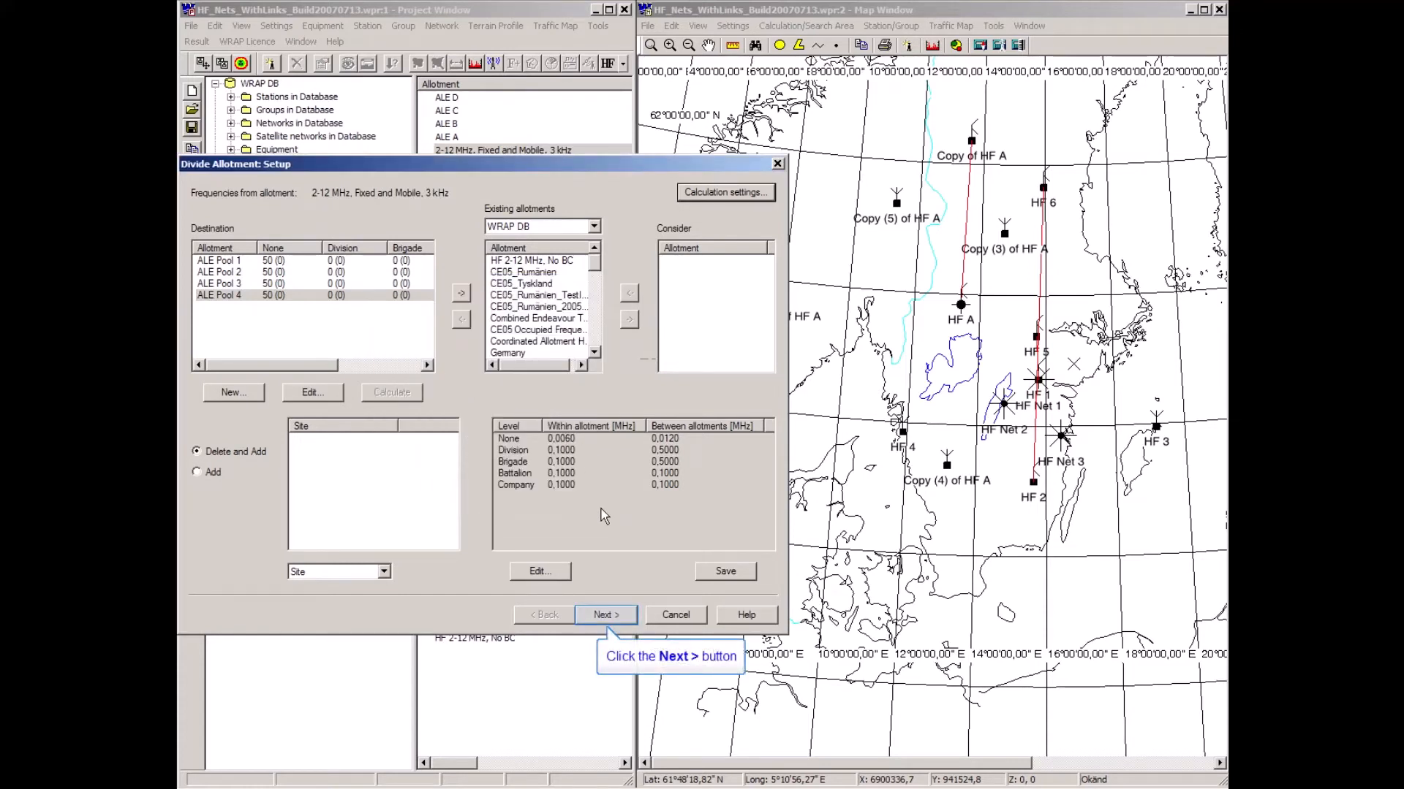
# Rerun the allotment division, look through the remaining conflicts, and save all four ALE pools to finish
pyautogui.click(611, 616)
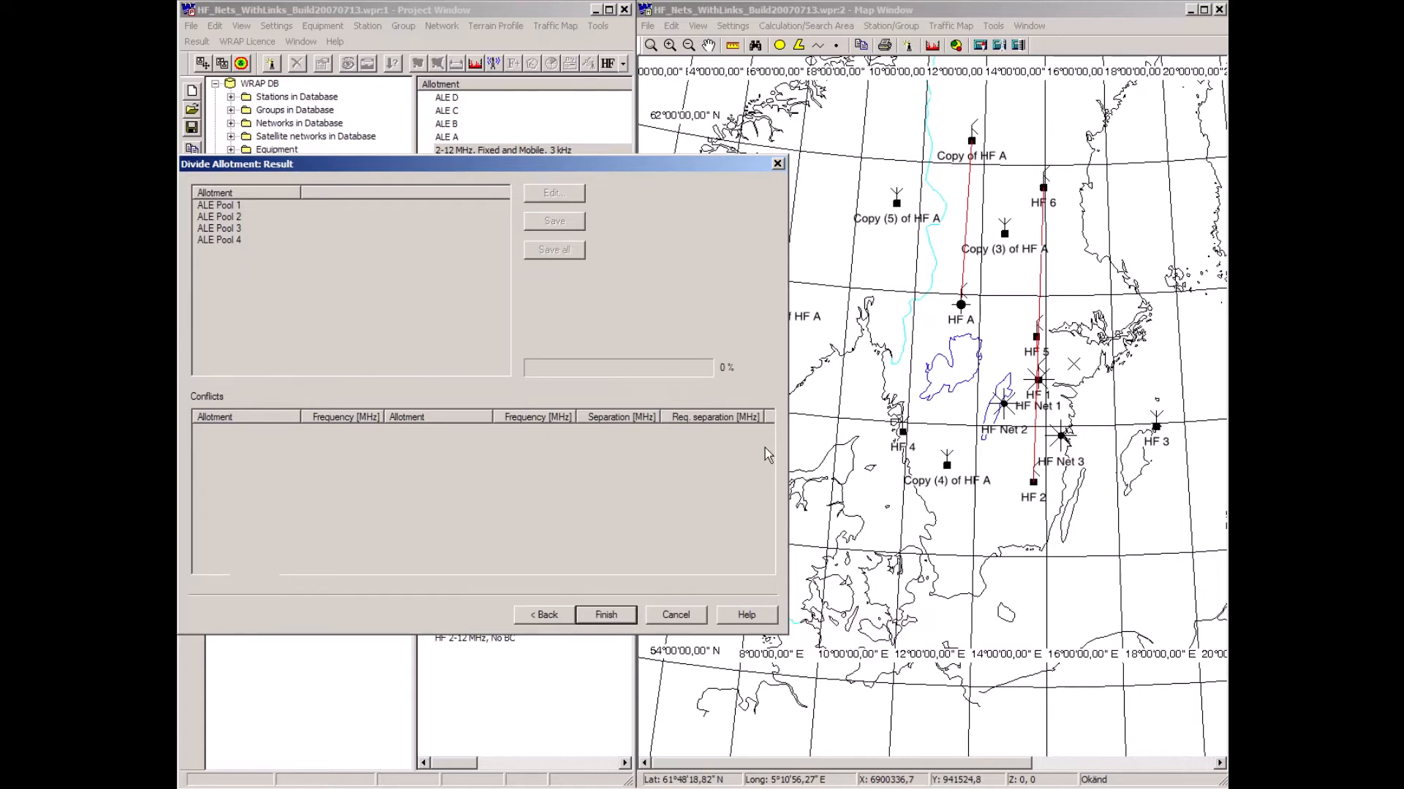
pyautogui.moveTo(765, 548); pyautogui.dragTo(766, 413)
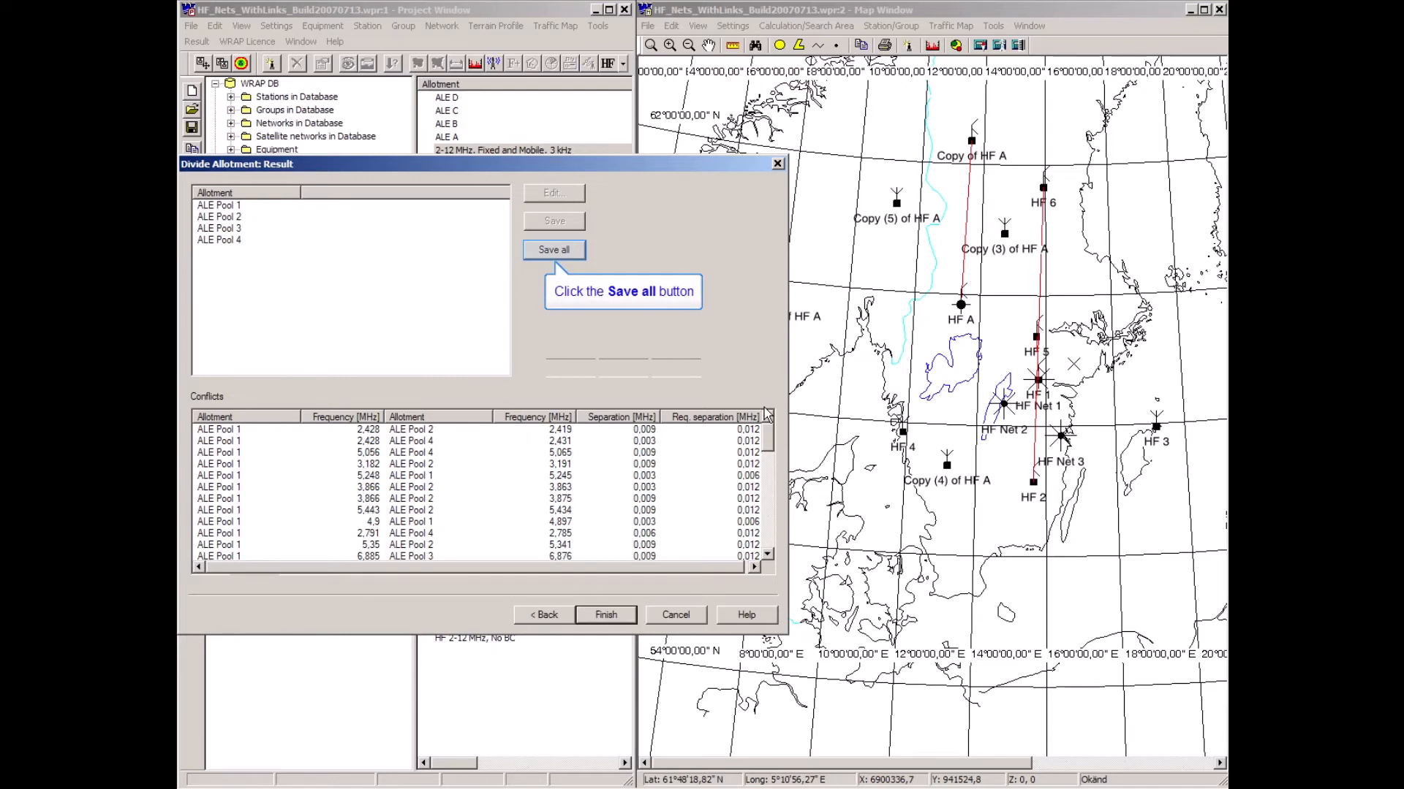
pyautogui.click(563, 252)
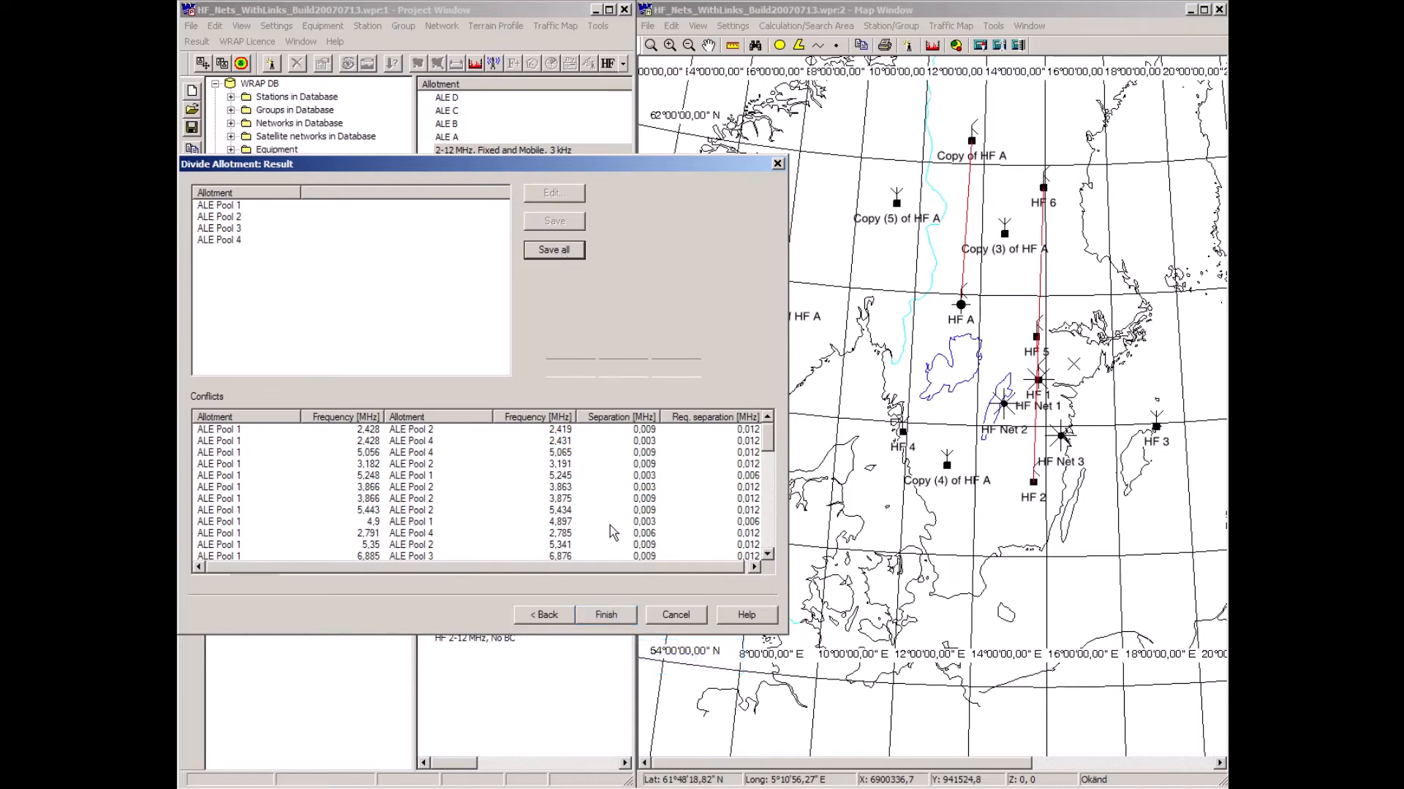
pyautogui.click(611, 618)
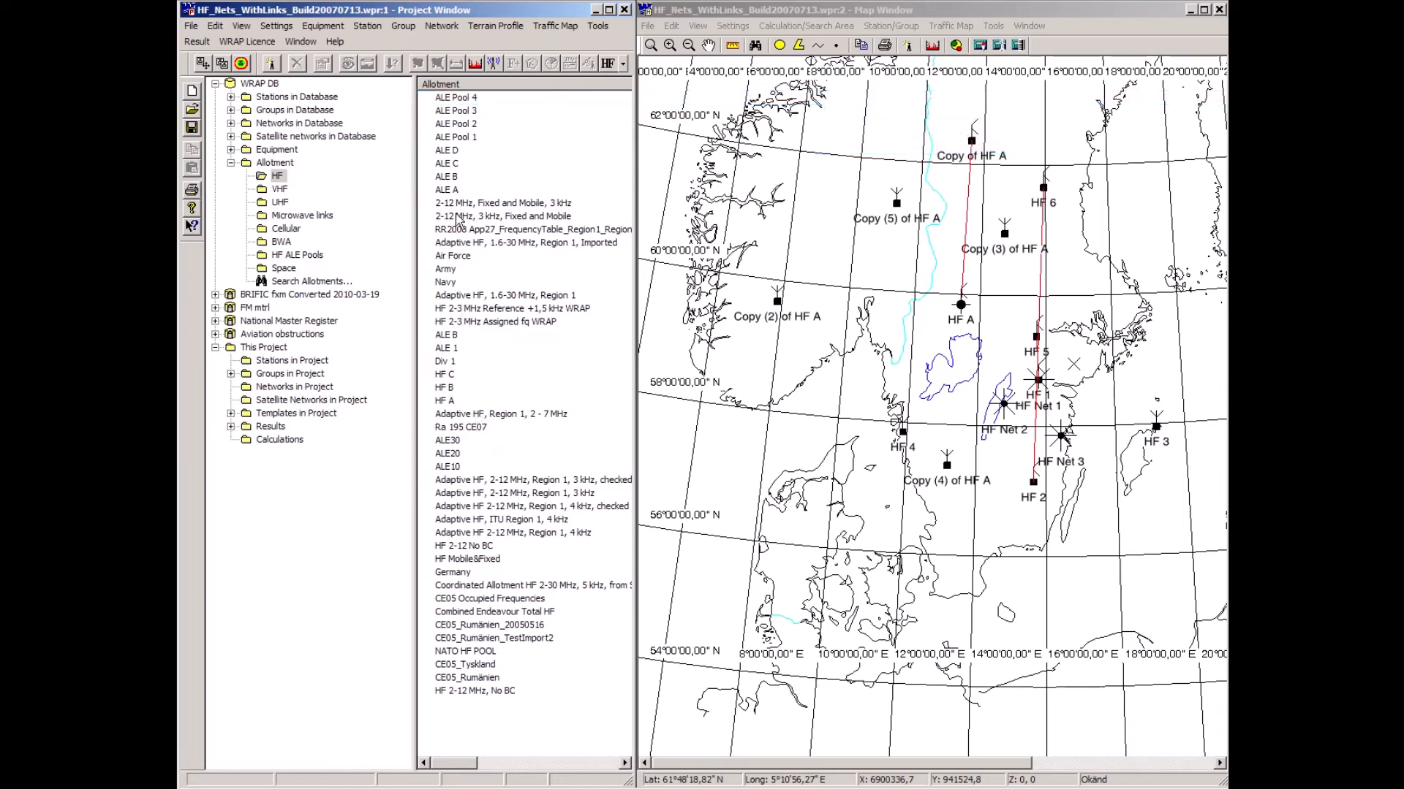
# Check the frequencies of the saved allotment ALE Pool 4 and look over the ALE pools in the HF allotment list
pyautogui.doubleClick(455, 100)
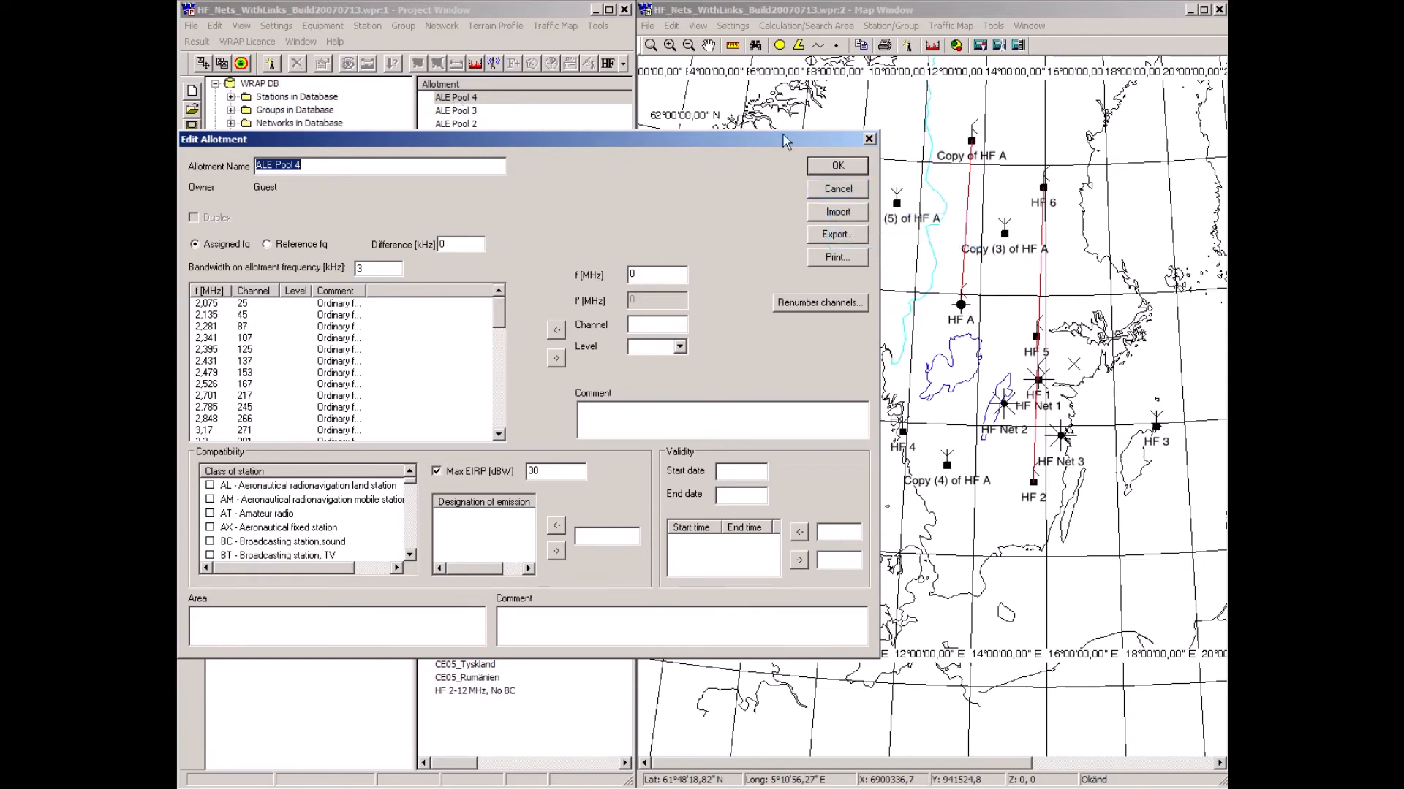
pyautogui.click(833, 191)
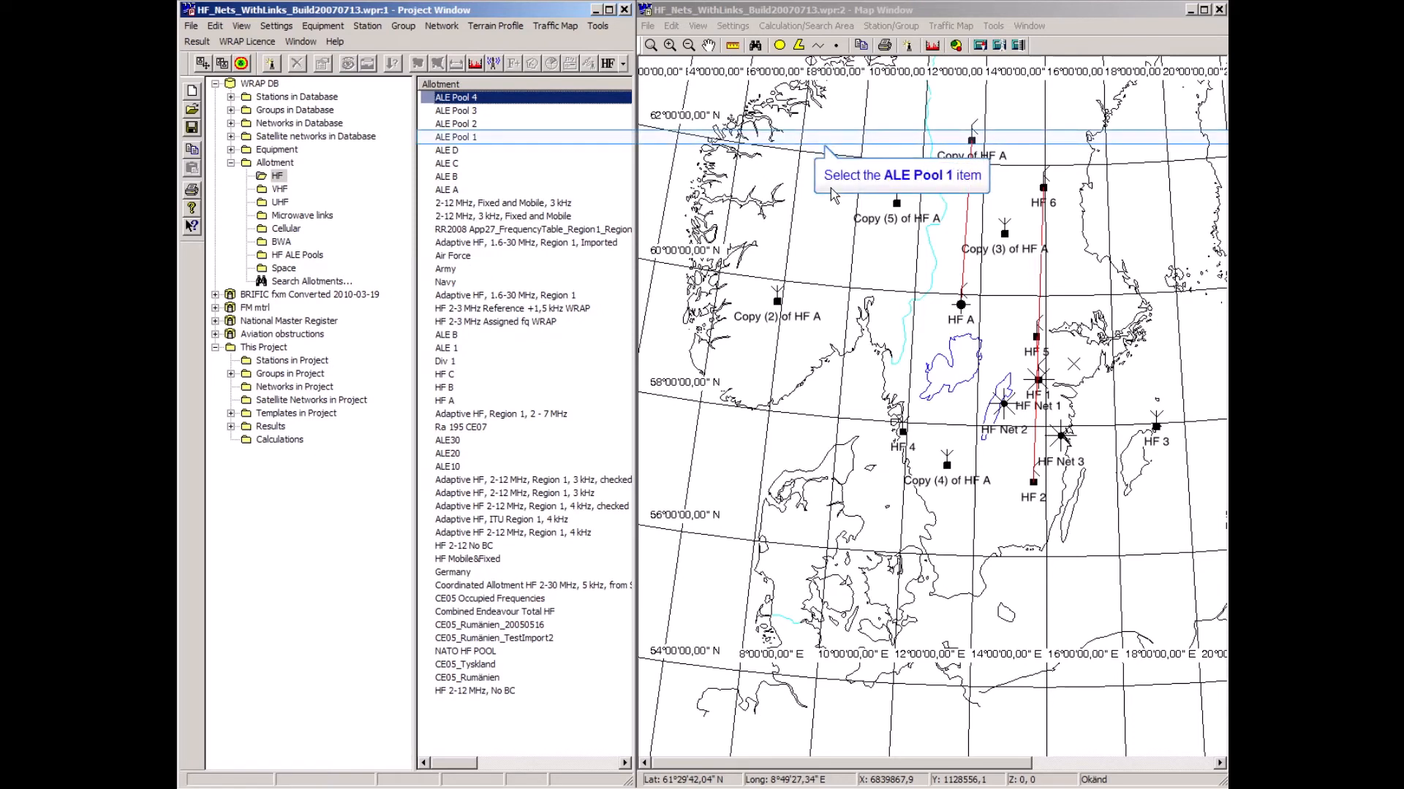
pyautogui.click(455, 135)
pyautogui.click(455, 109)
pyautogui.click(455, 96)
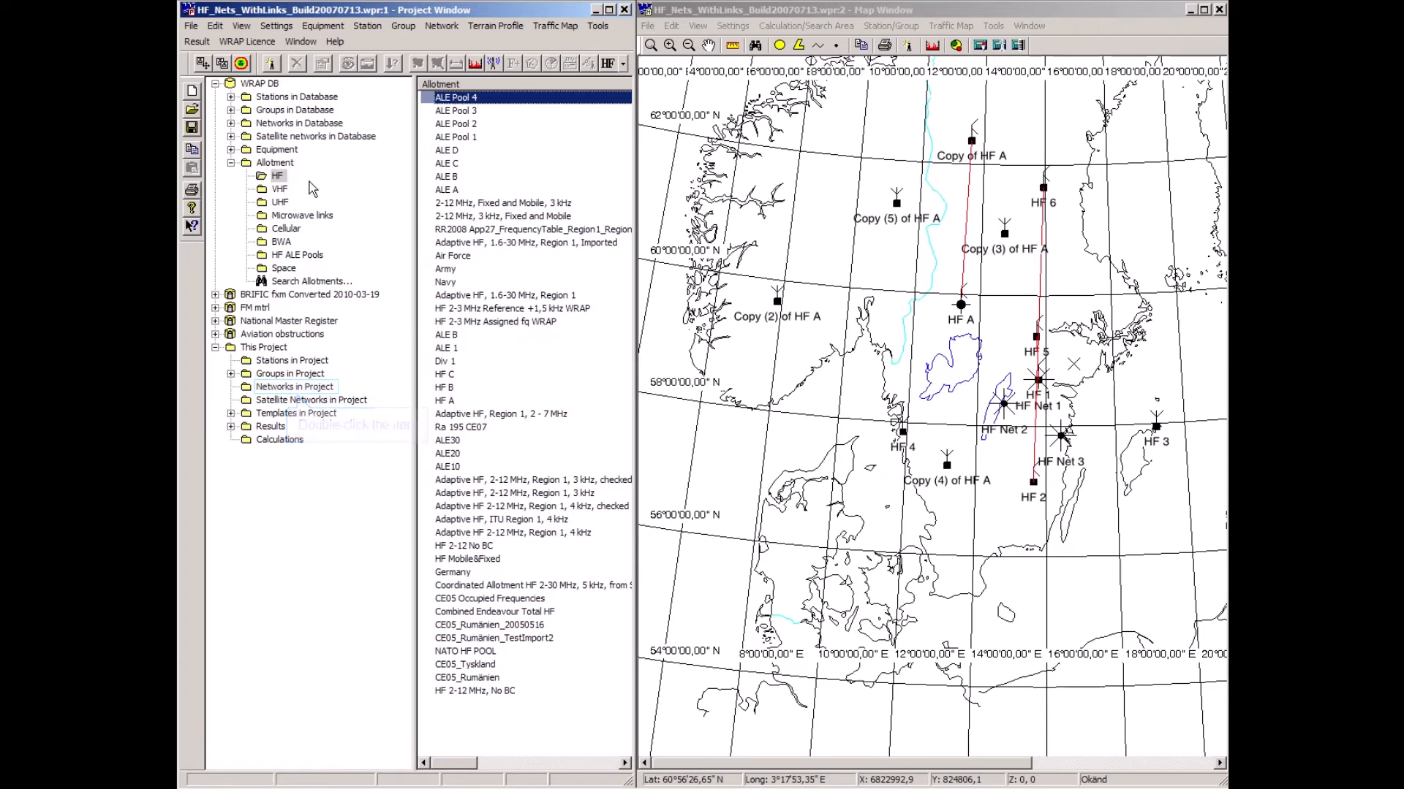
# Inspect the main frequencies of project networks HF Net 4 and Net 3 without changing them
pyautogui.doubleClick(273, 387)
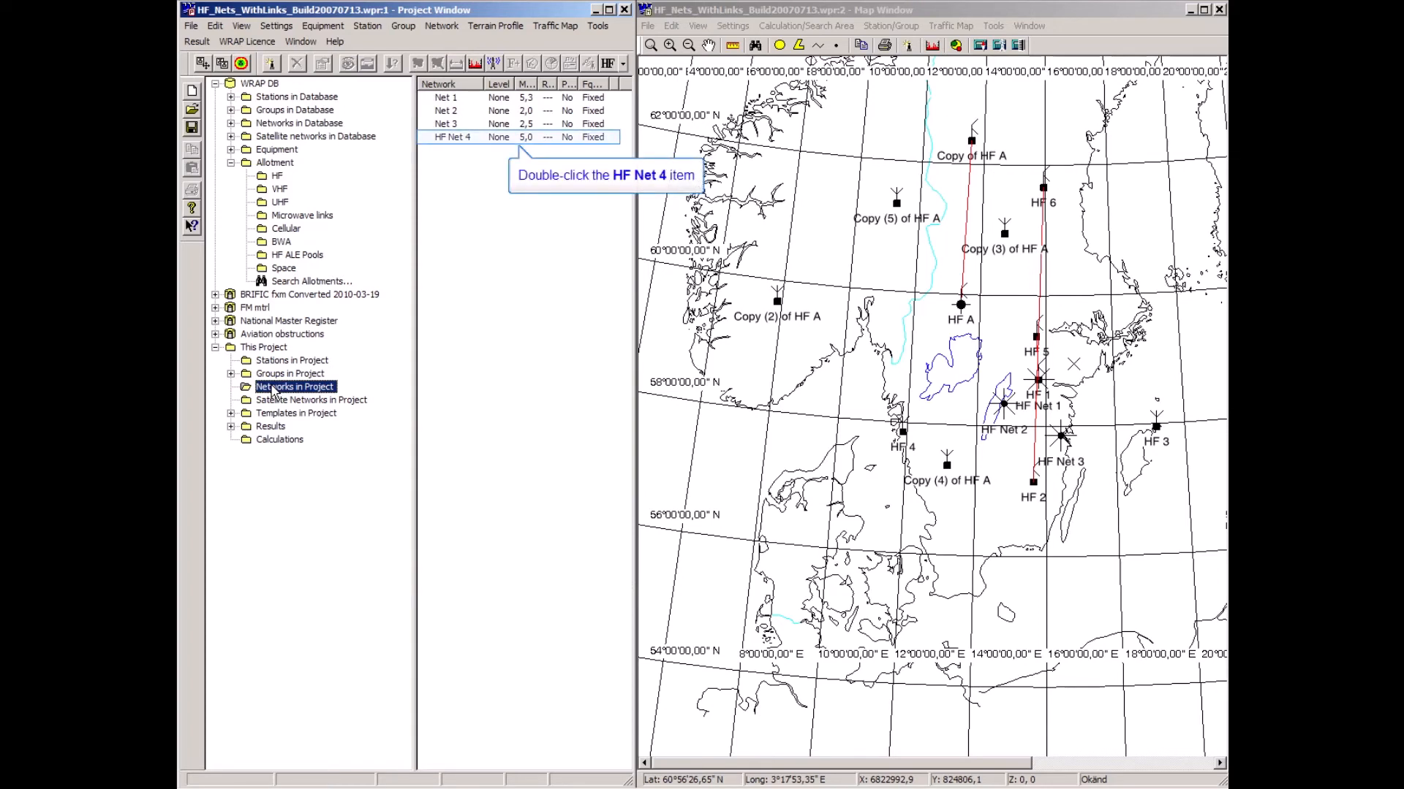
pyautogui.doubleClick(450, 137)
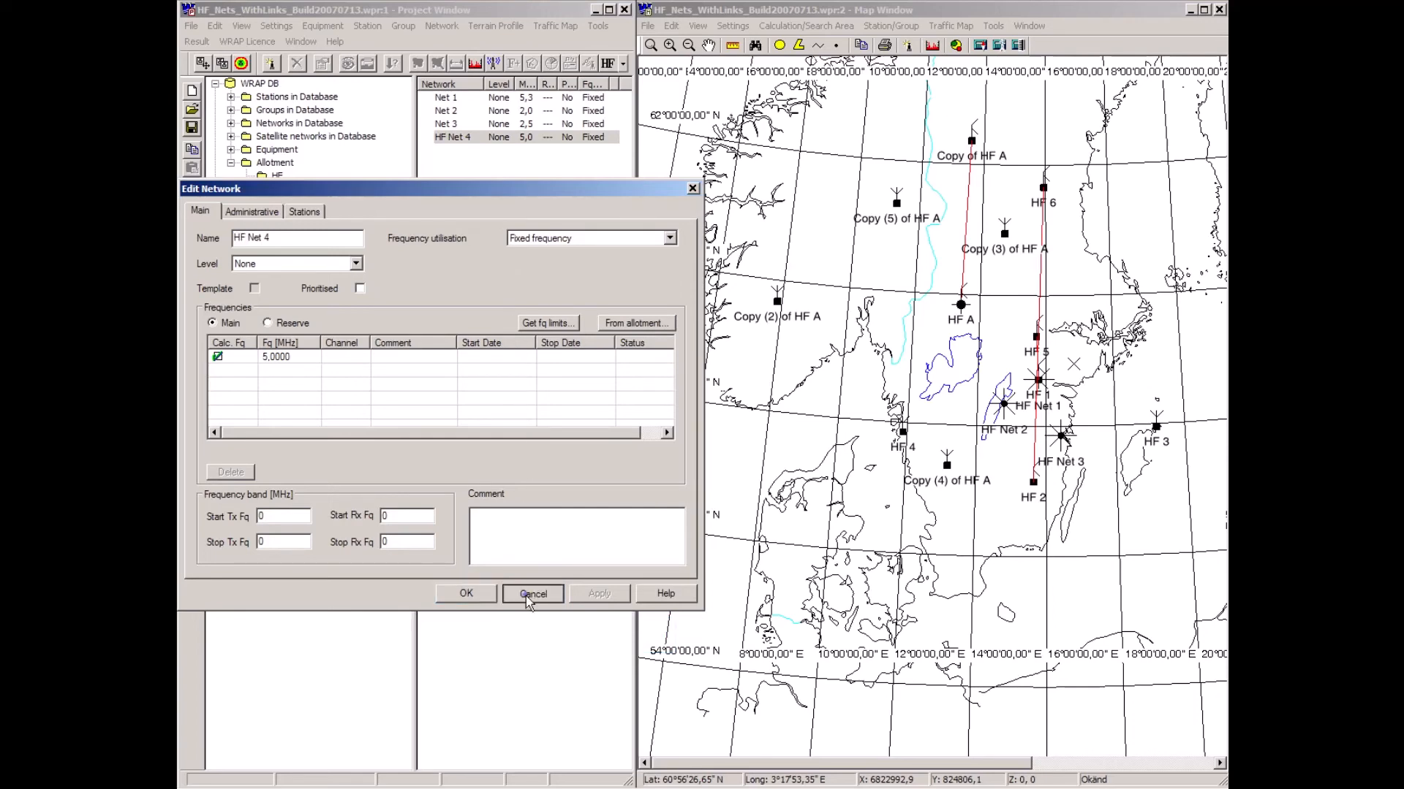
pyautogui.click(525, 595)
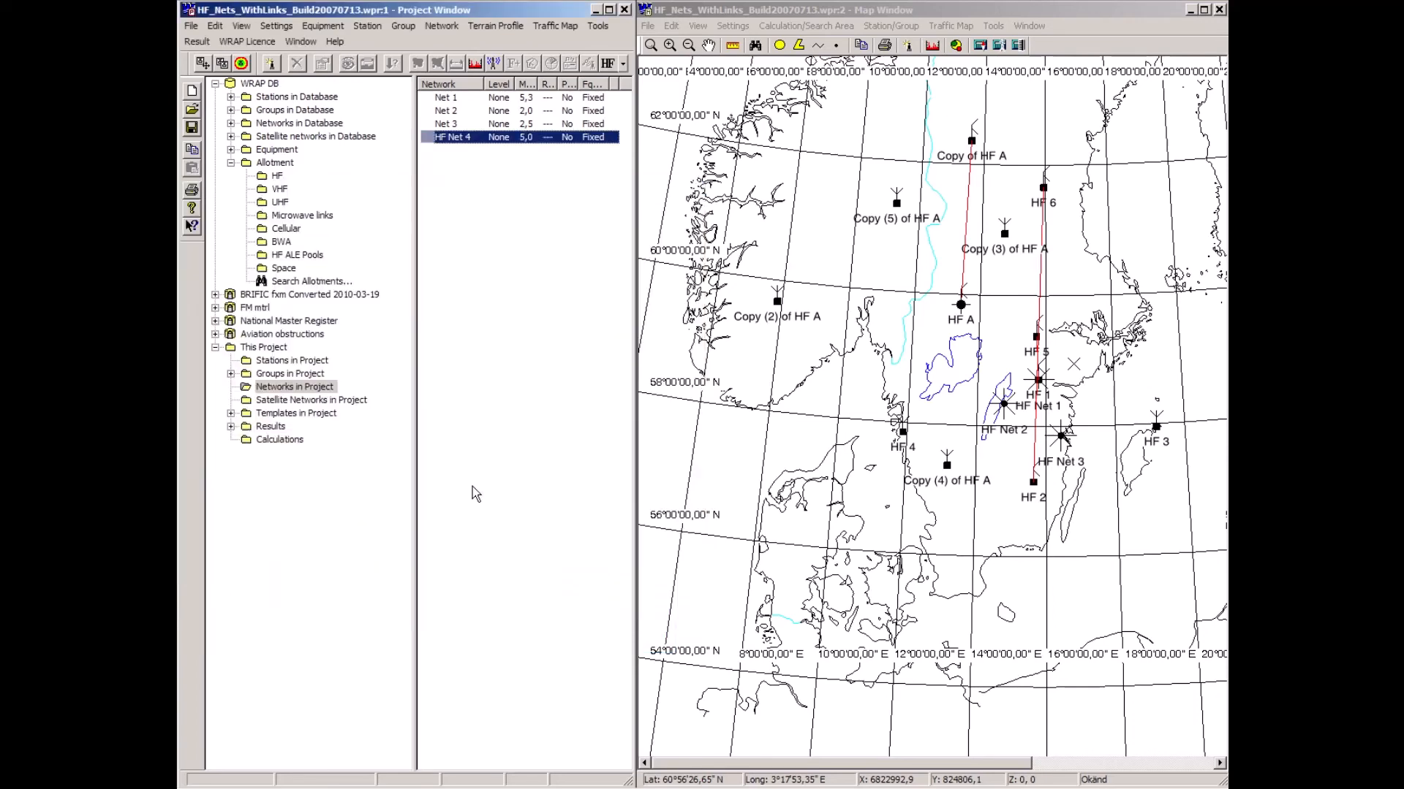
pyautogui.doubleClick(453, 125)
pyautogui.moveTo(667, 379)
pyautogui.mouseDown()
pyautogui.moveTo(669, 408)
pyautogui.moveTo(674, 366)
pyautogui.mouseUp()
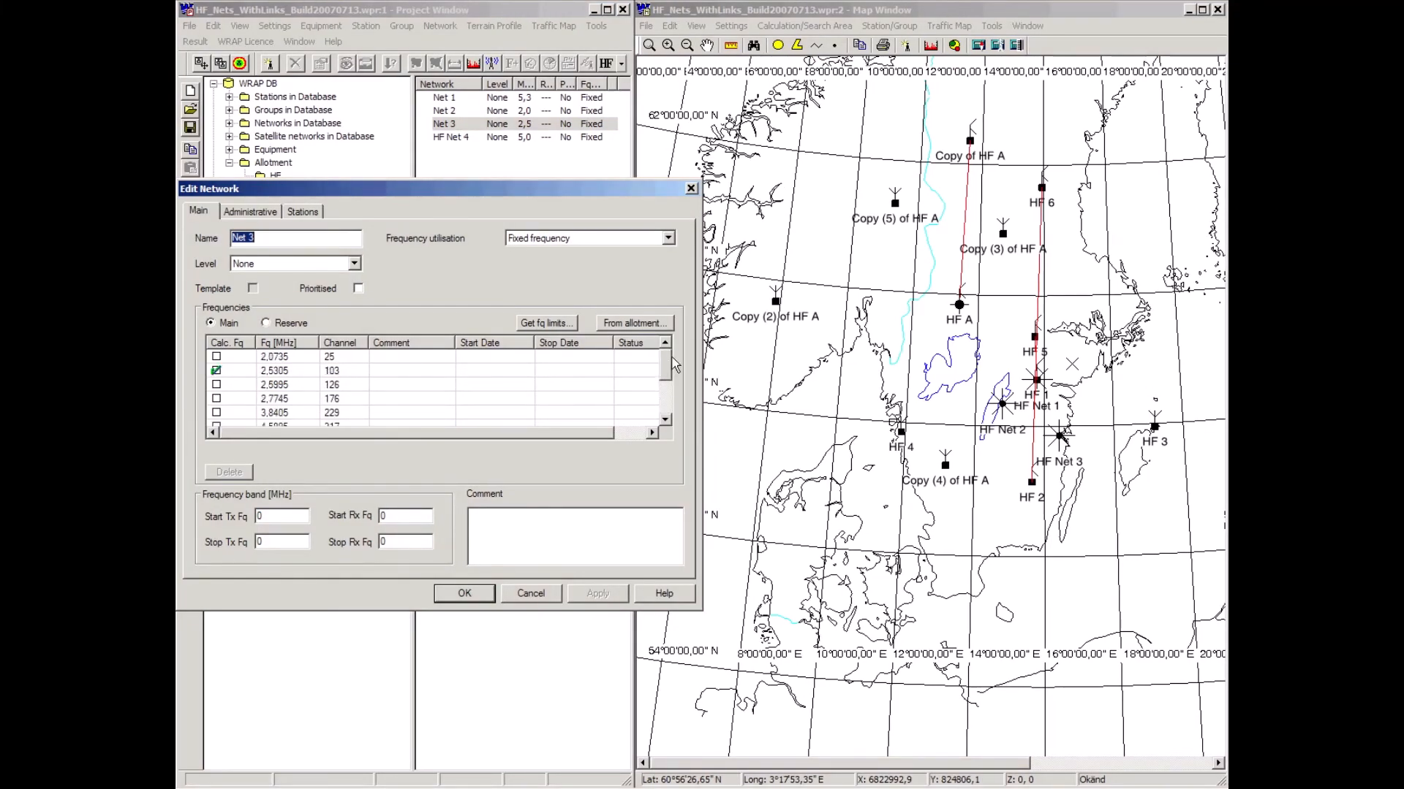
pyautogui.click(541, 595)
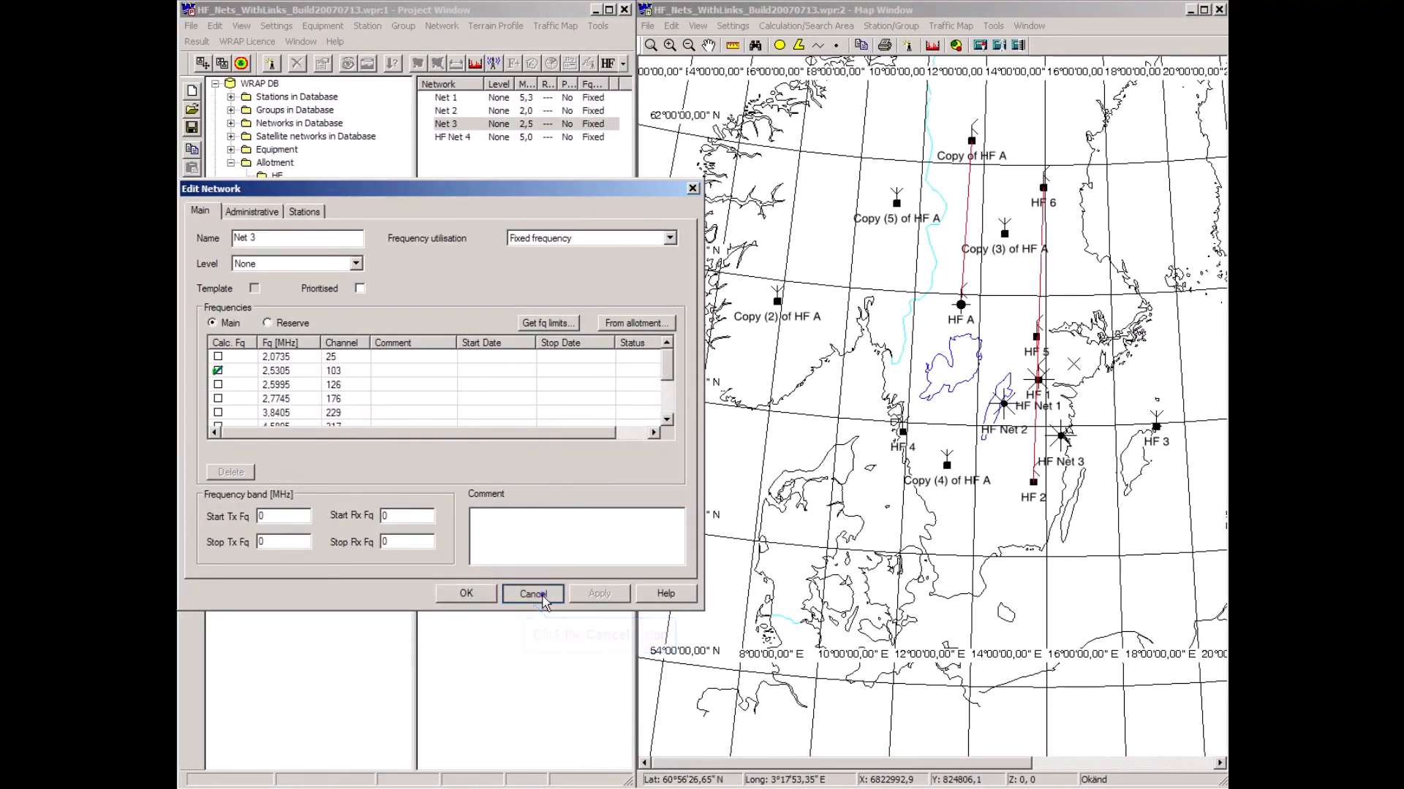
# Start a quick frequency assignment (Quick FQA) for Net 1, Net 2, Net 3 and HF Net 4 together
pyautogui.click(446, 98)
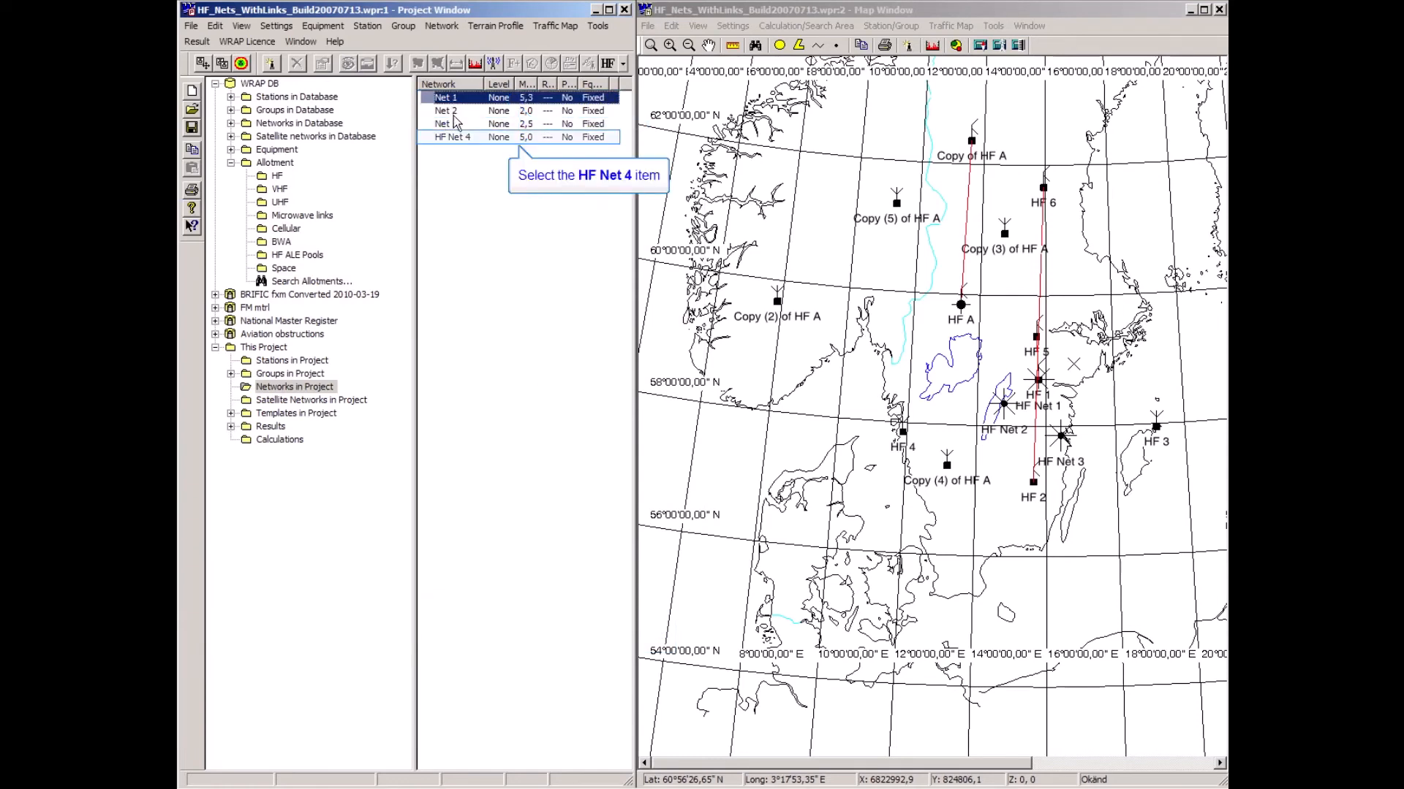
pyautogui.keyDown('shift'); pyautogui.click(456, 139); pyautogui.keyUp('shift')
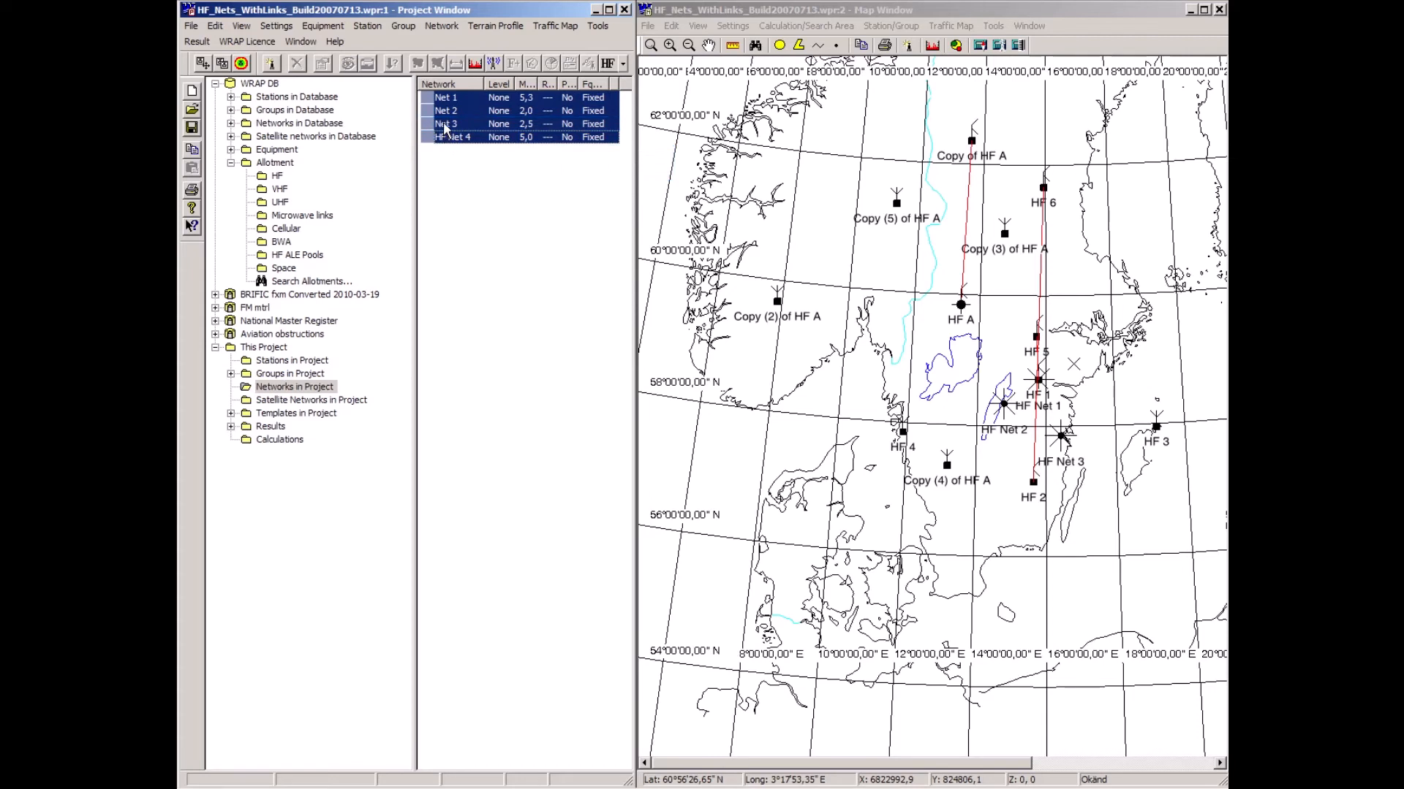
pyautogui.rightClick(445, 127)
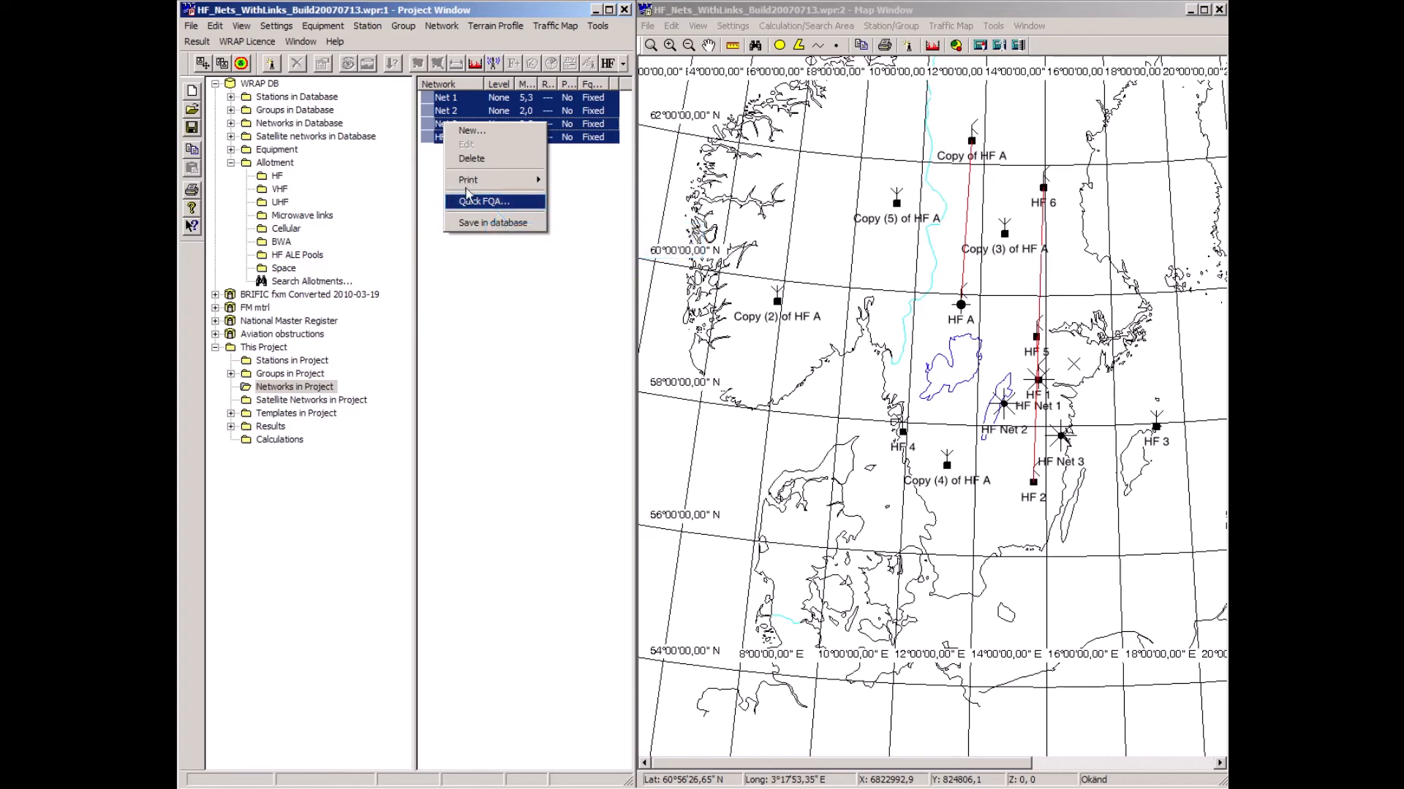
pyautogui.click(469, 203)
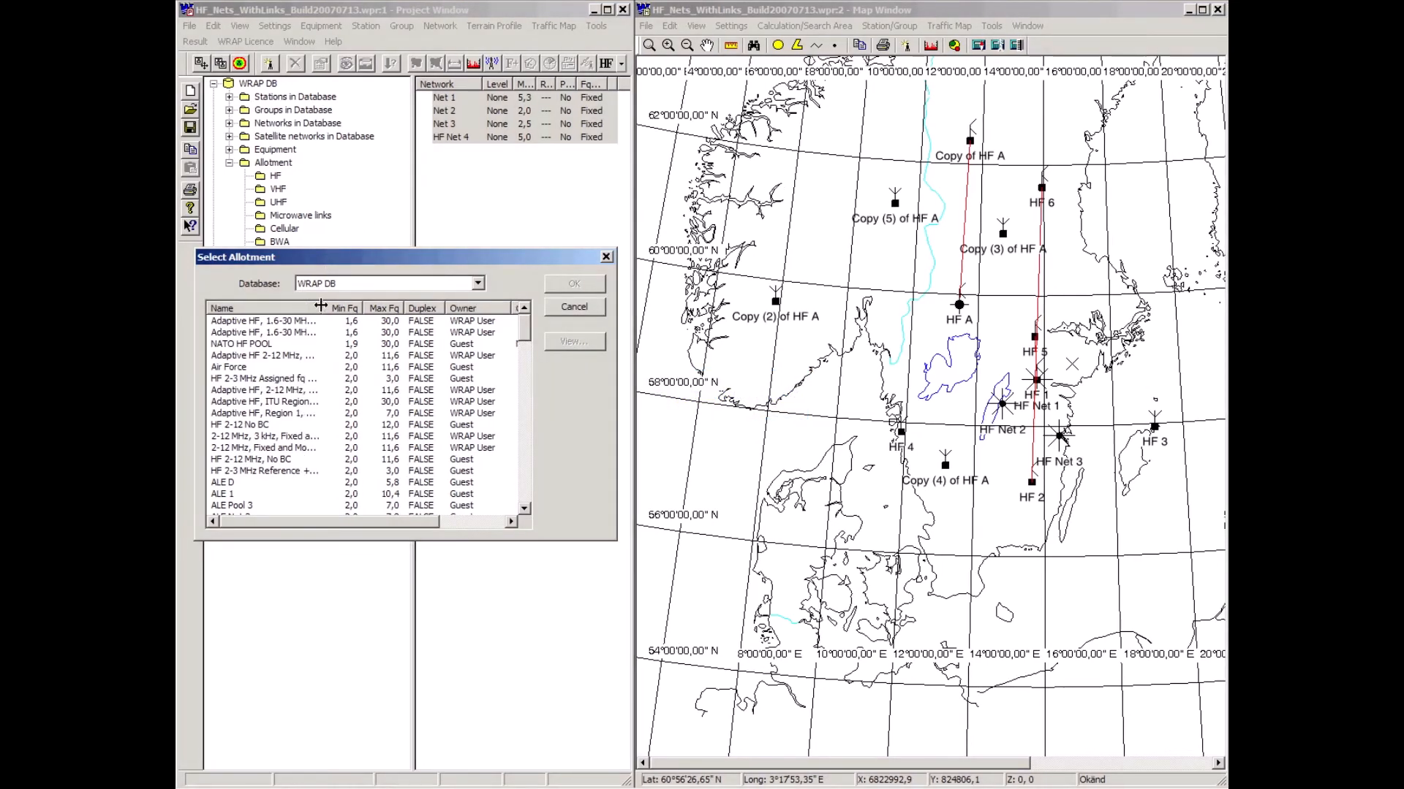
# Sort the WRAP DB allotments by name and choose ALE Pool 1 as the source for the assignment
pyautogui.moveTo(321, 306); pyautogui.dragTo(337, 305)
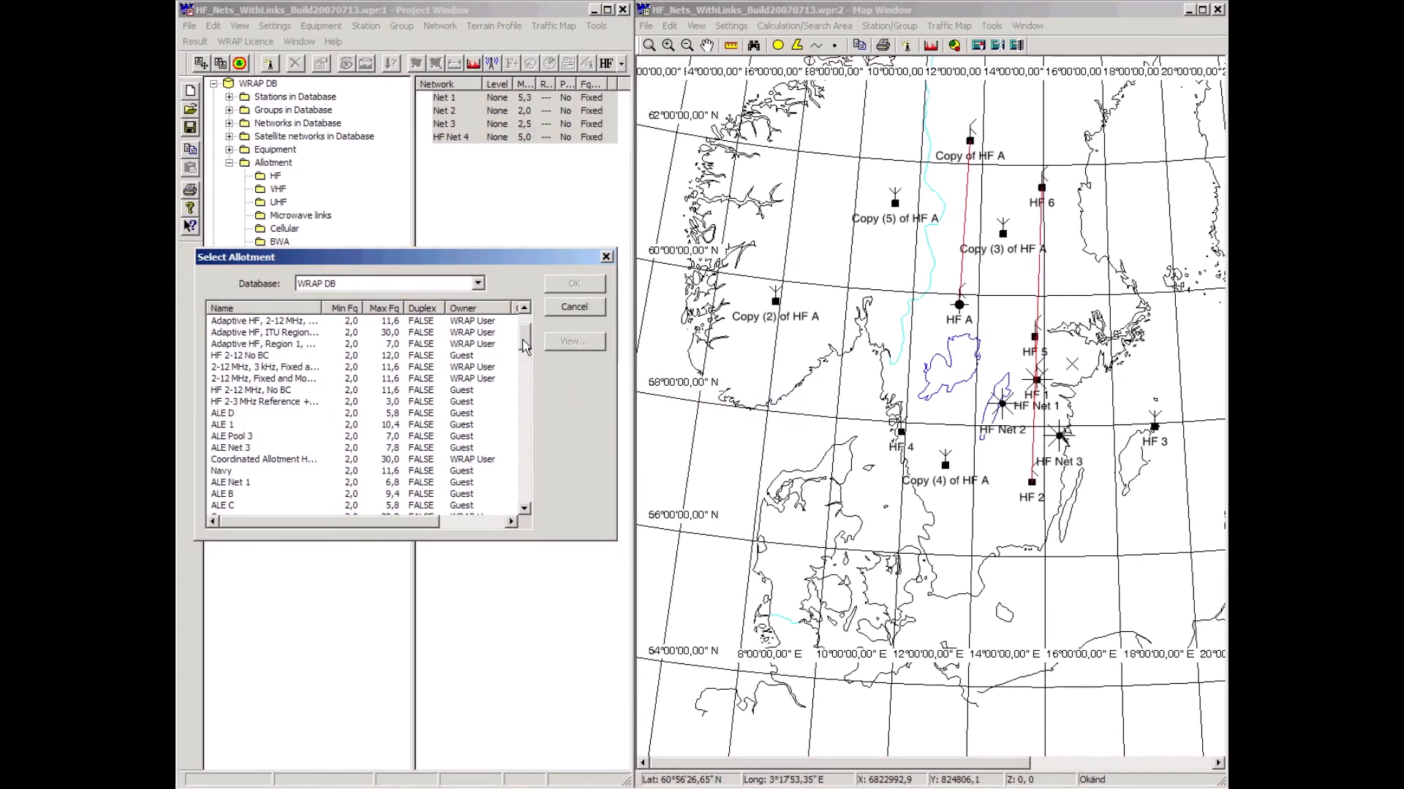
pyautogui.click(269, 309)
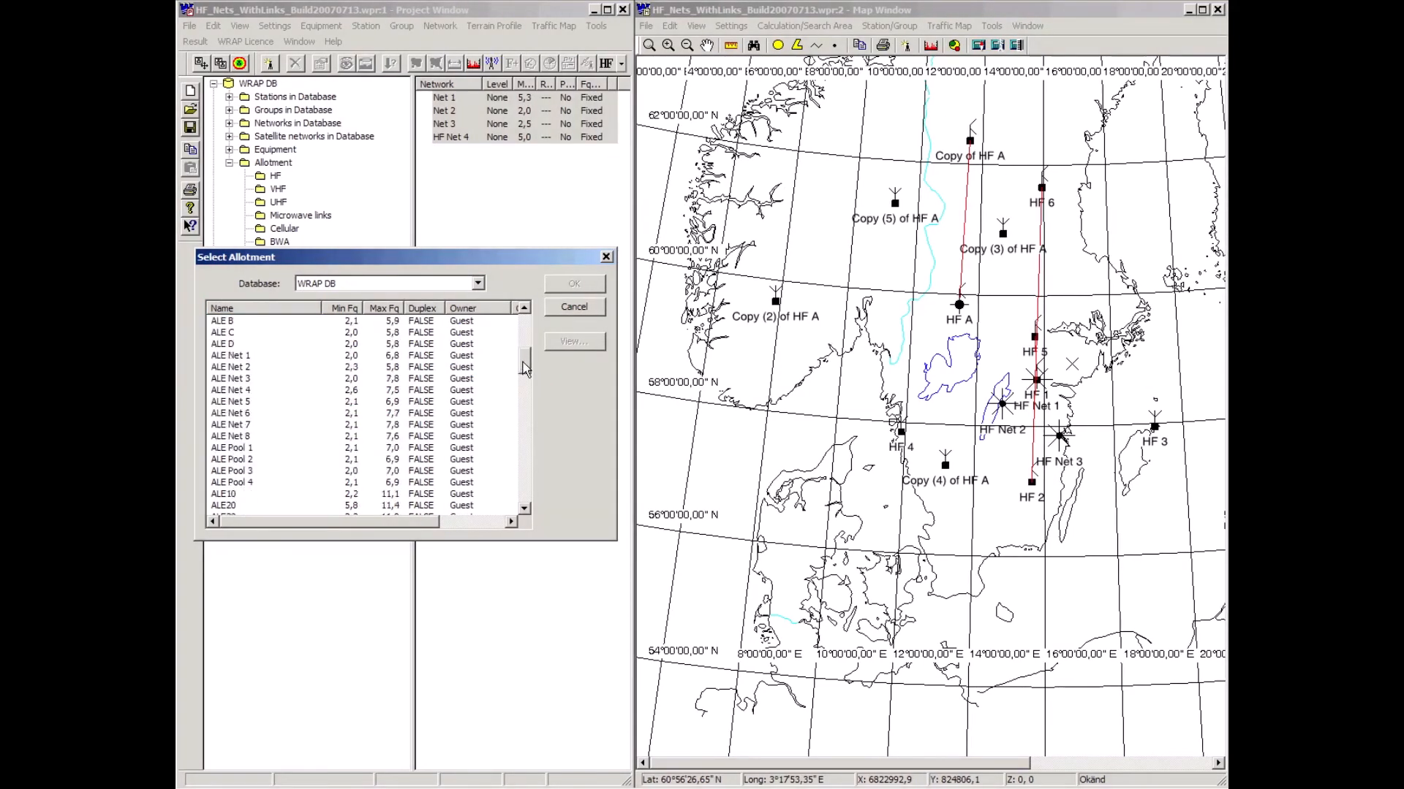
pyautogui.moveTo(526, 351); pyautogui.dragTo(525, 379)
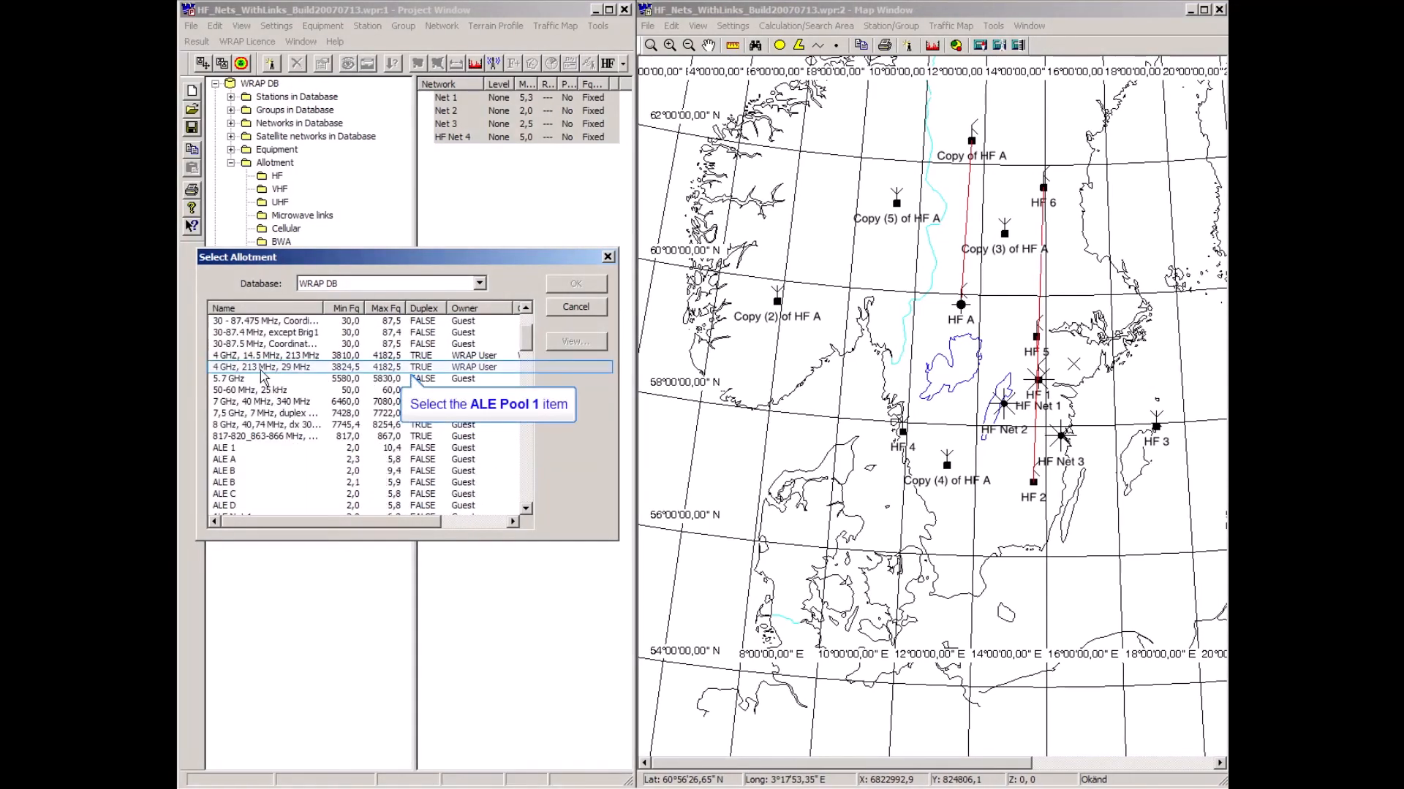
pyautogui.scroll(-7, 238, 369)
pyautogui.click(238, 367)
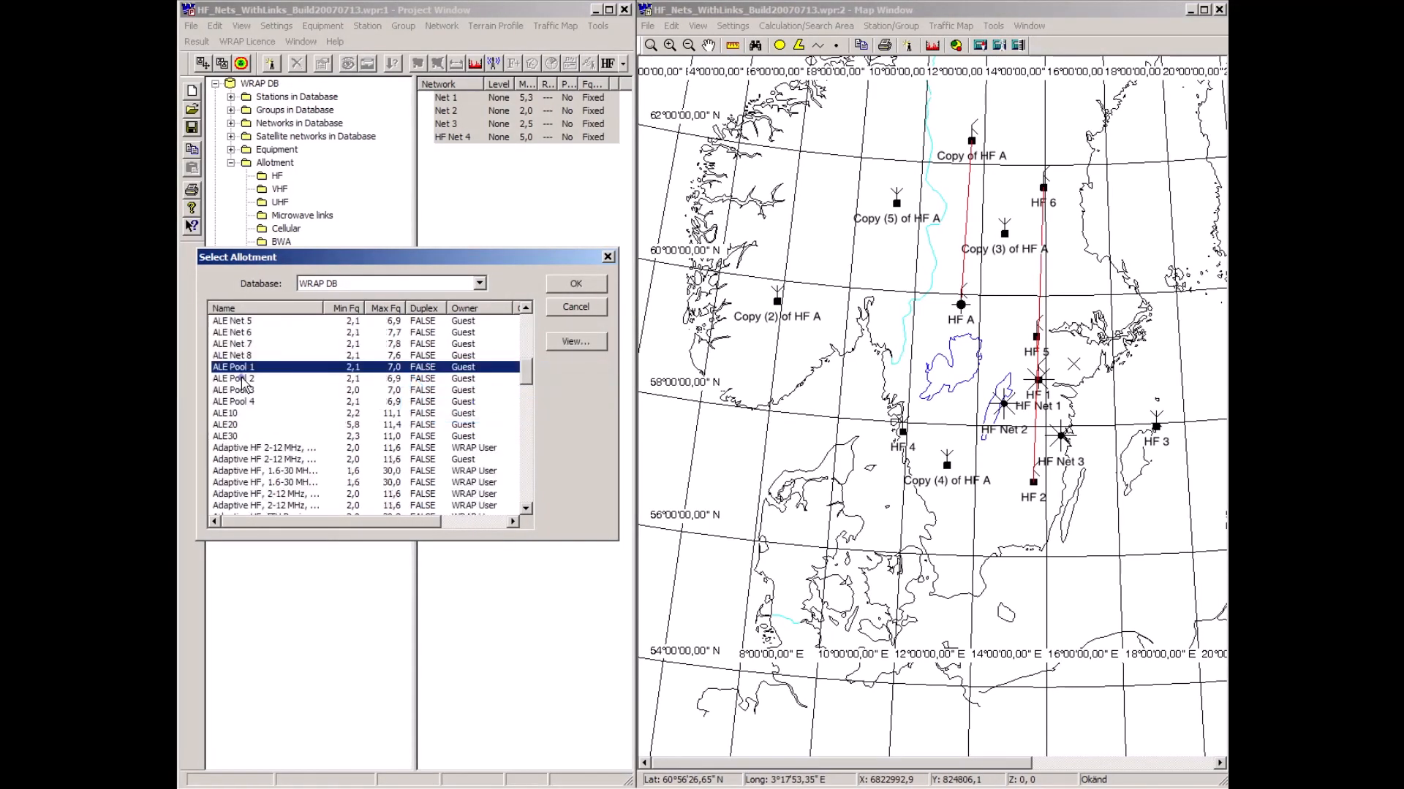
pyautogui.click(244, 380)
pyautogui.click(253, 402)
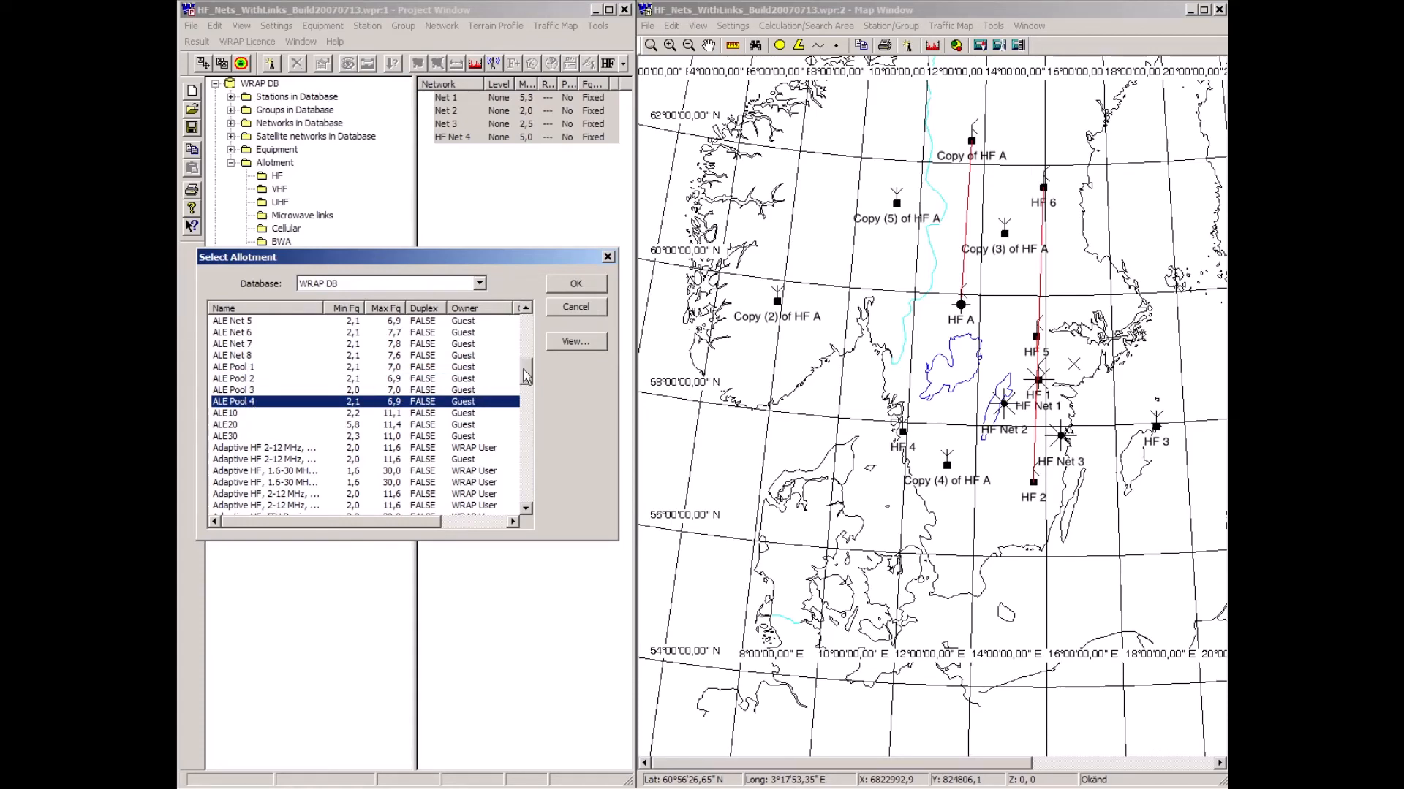
pyautogui.moveTo(526, 376)
pyautogui.mouseDown()
pyautogui.moveTo(524, 353)
pyautogui.moveTo(536, 388)
pyautogui.moveTo(525, 373)
pyautogui.mouseUp()
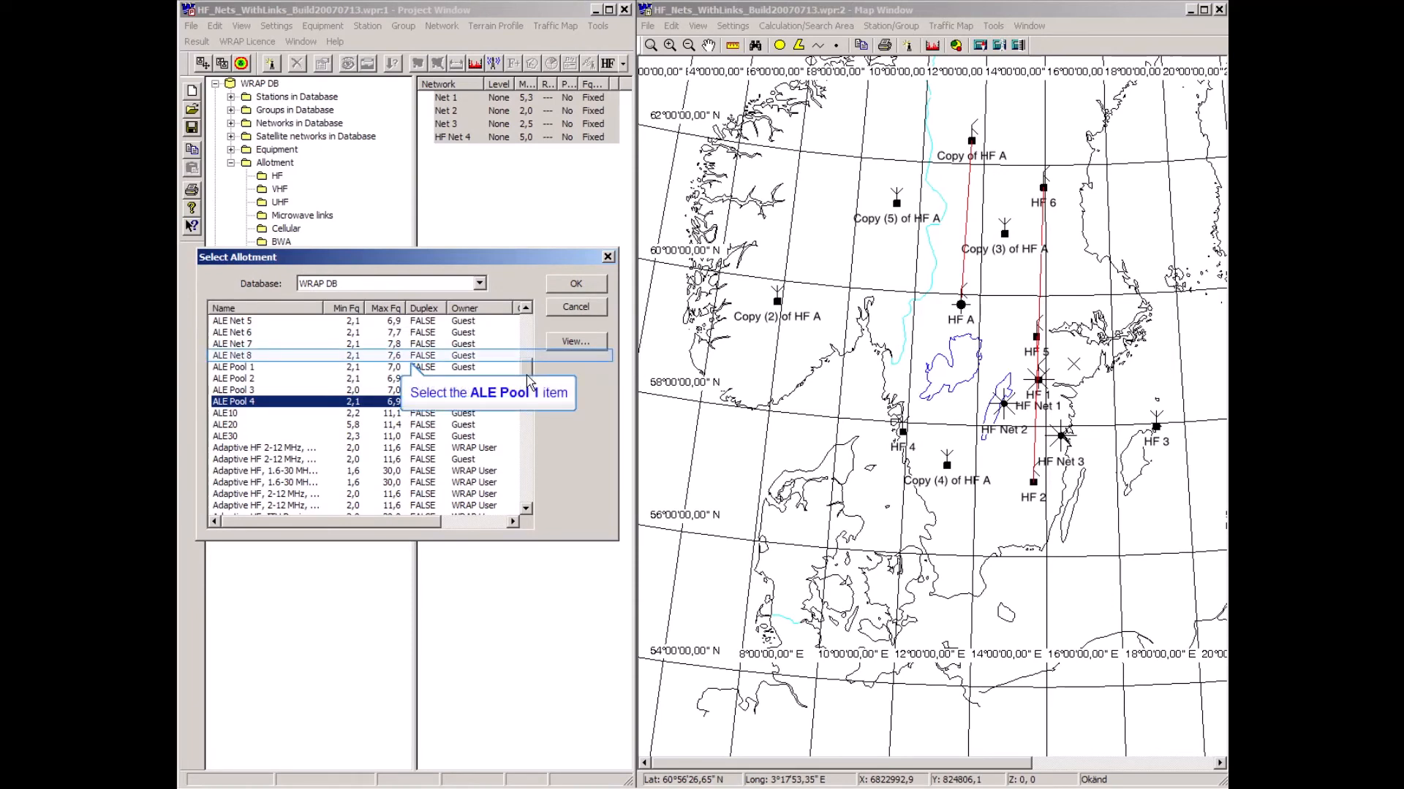
pyautogui.click(240, 363)
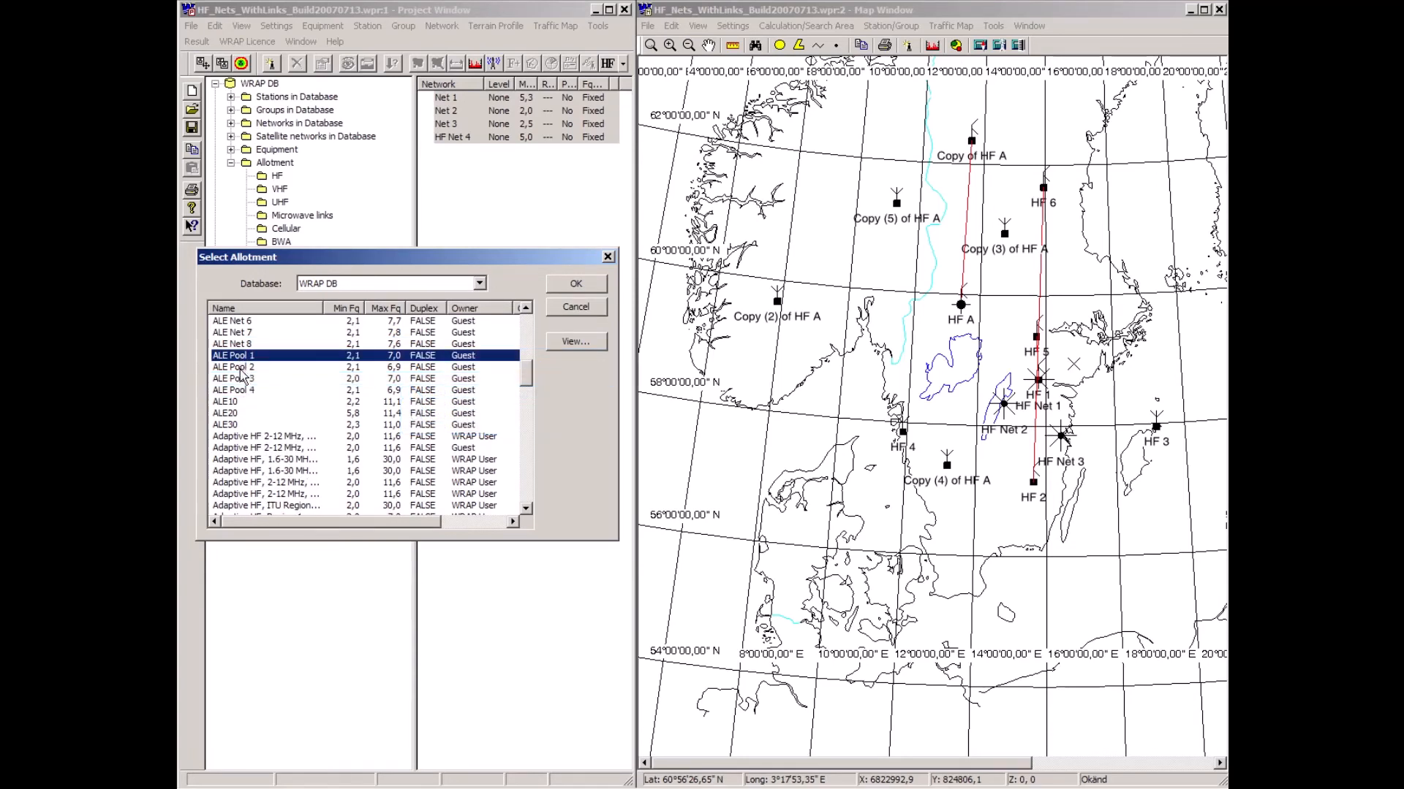
pyautogui.click(242, 380)
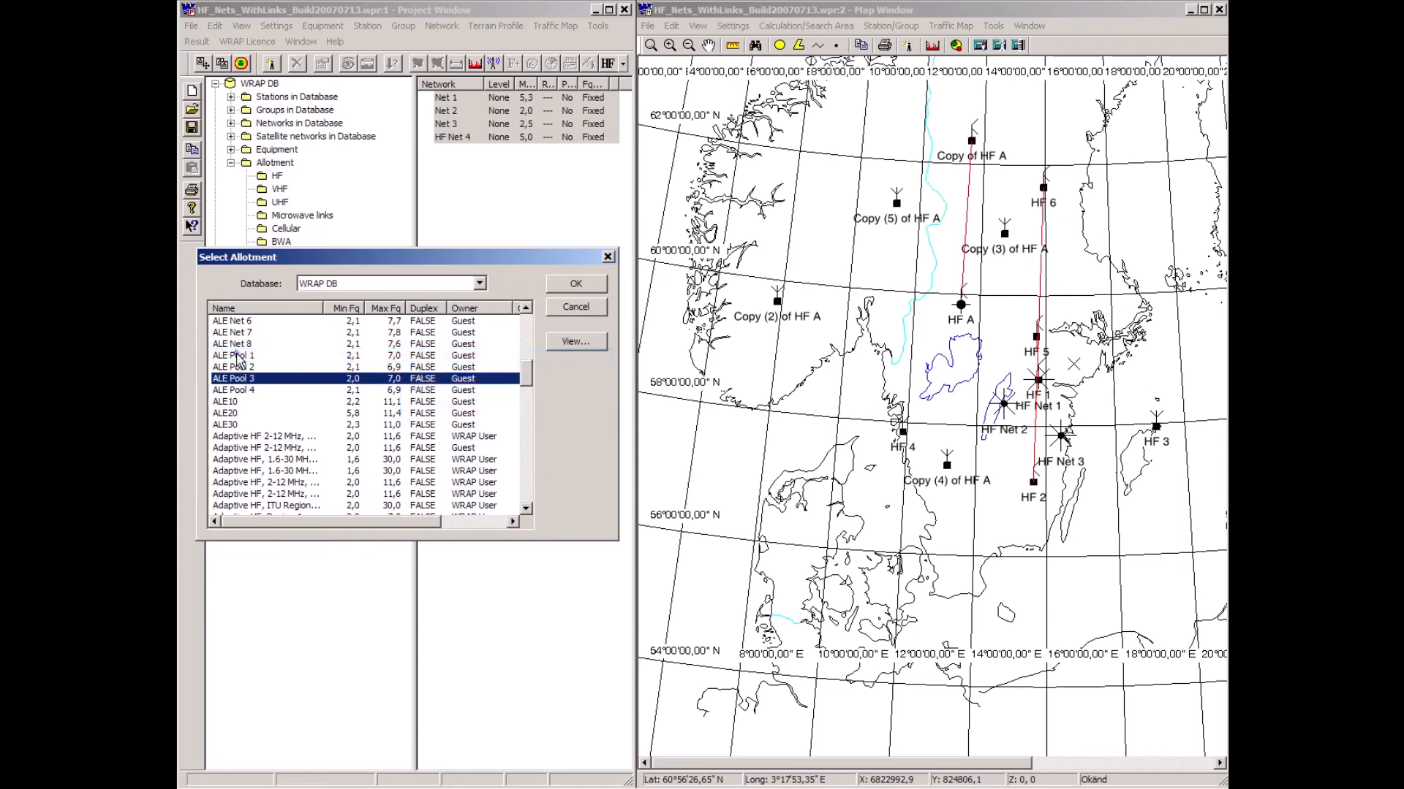
pyautogui.click(239, 358)
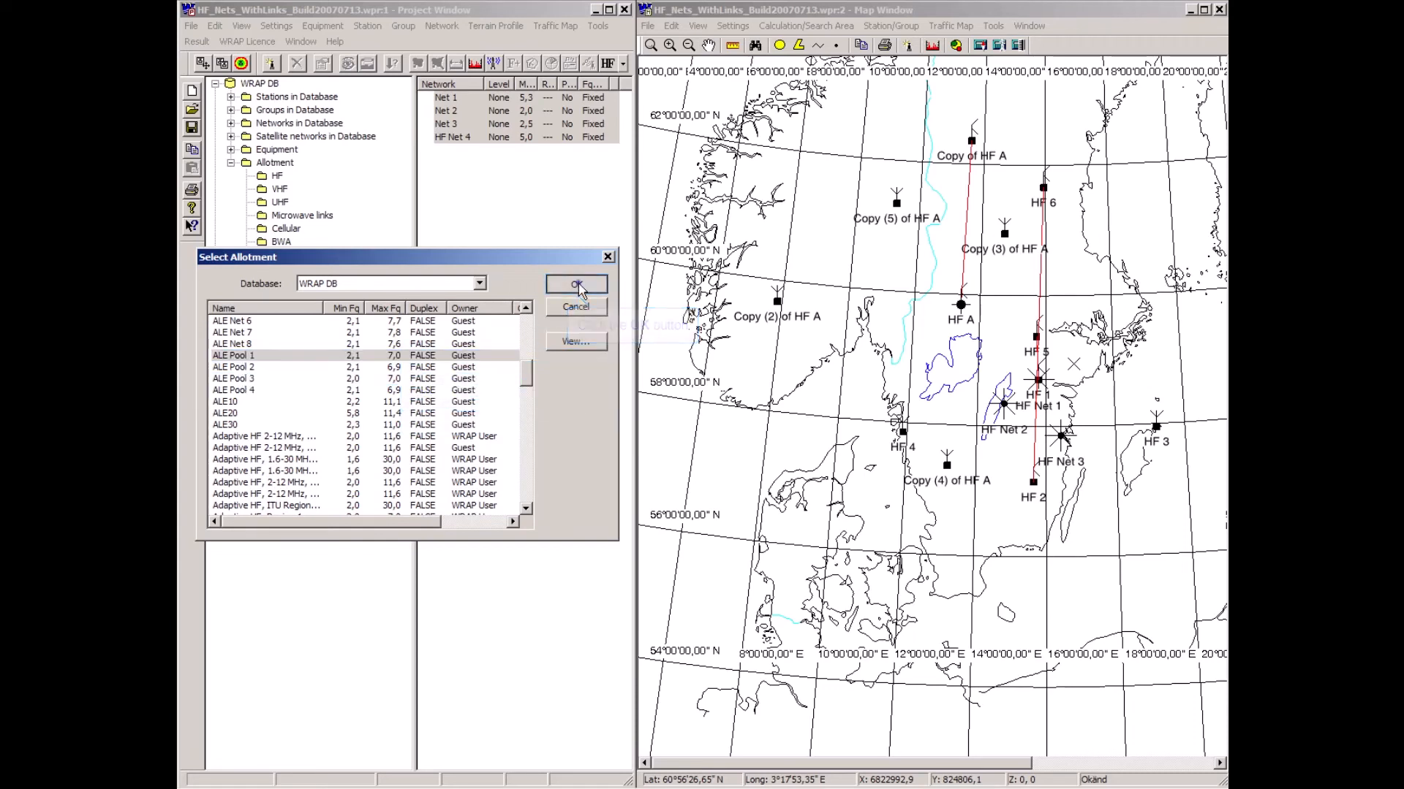
pyautogui.click(576, 283)
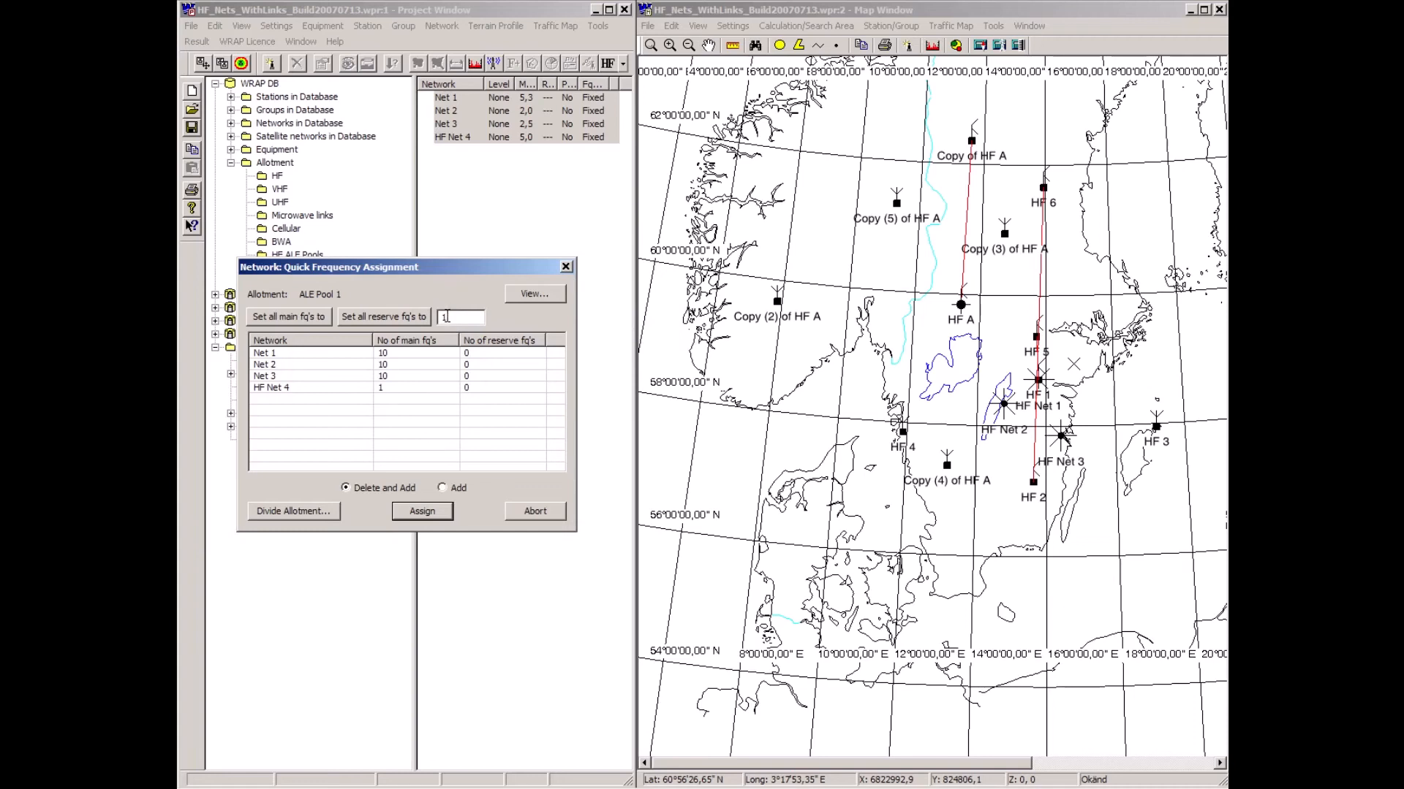
# Assign 6 main frequencies to each of the four networks using the Delete and Add option
pyautogui.moveTo(448, 316); pyautogui.dragTo(418, 323)
pyautogui.write('6')
pyautogui.hotkey('alt', 'm')
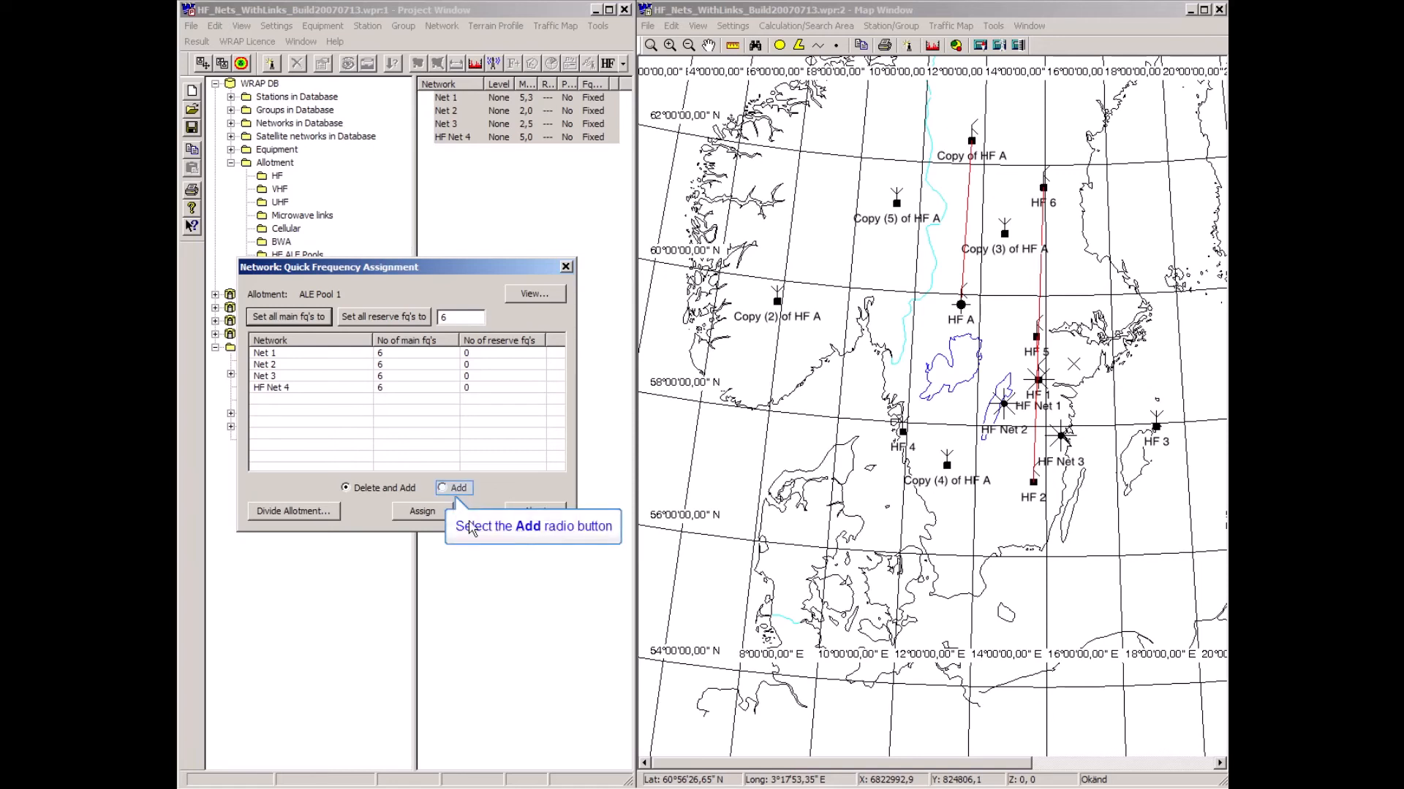
pyautogui.click(441, 487)
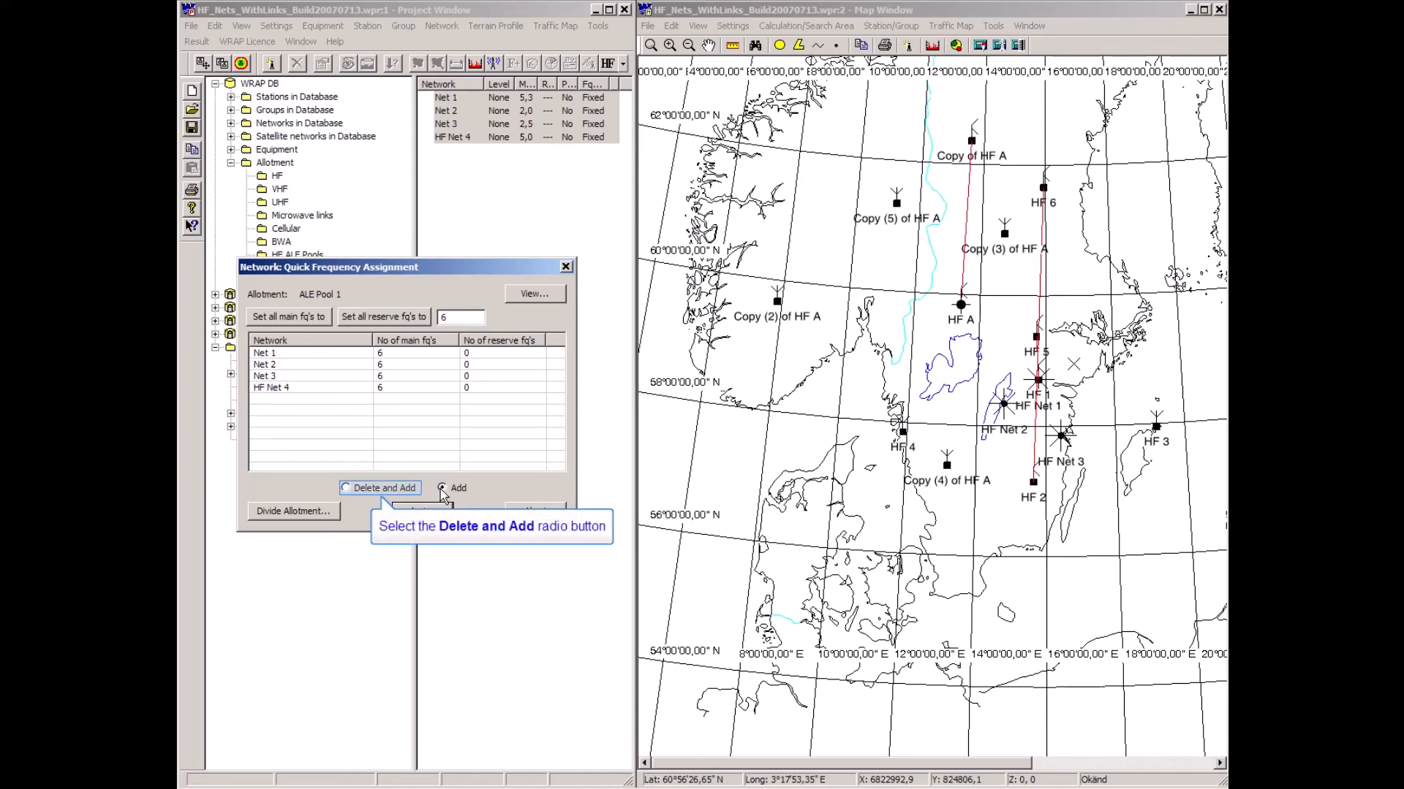
pyautogui.click(347, 488)
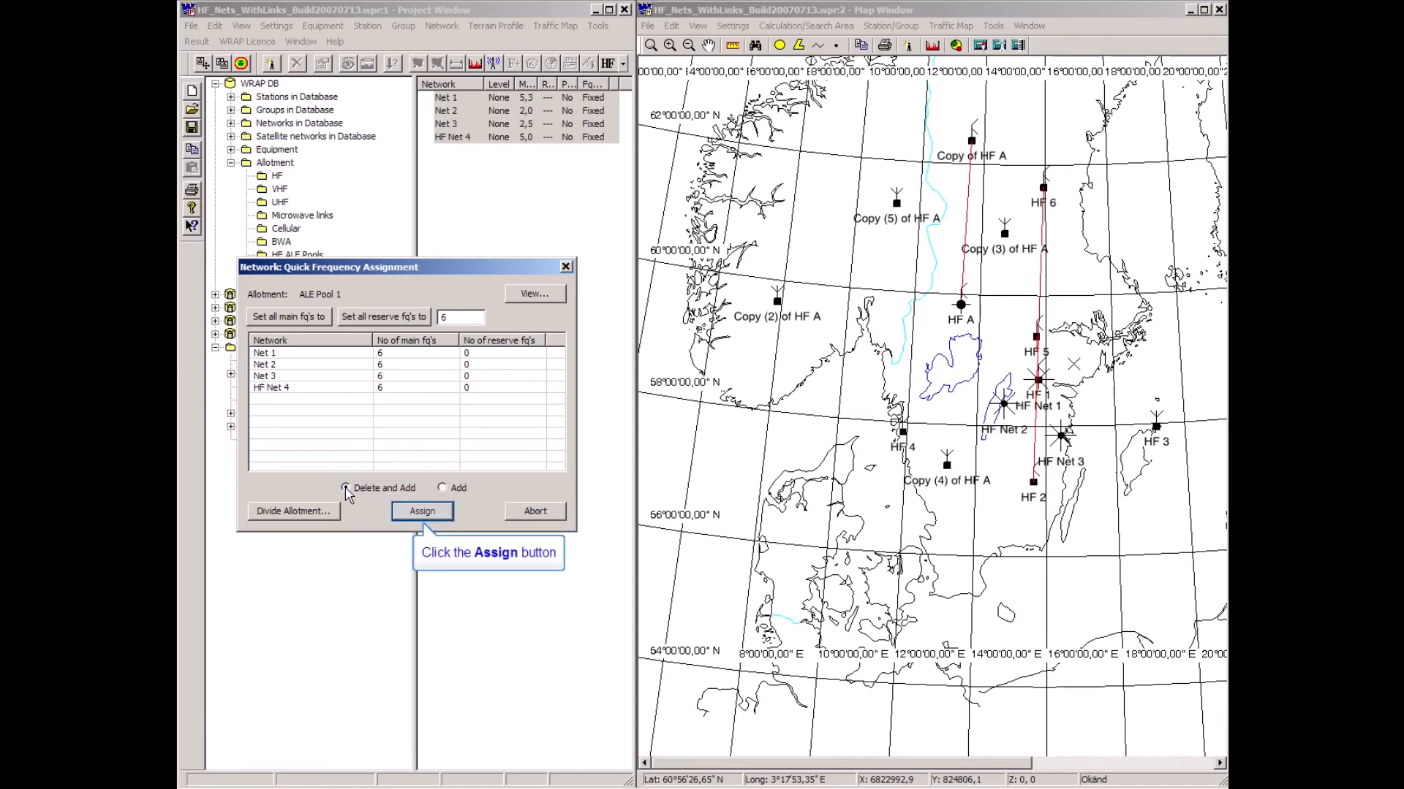
pyautogui.click(423, 512)
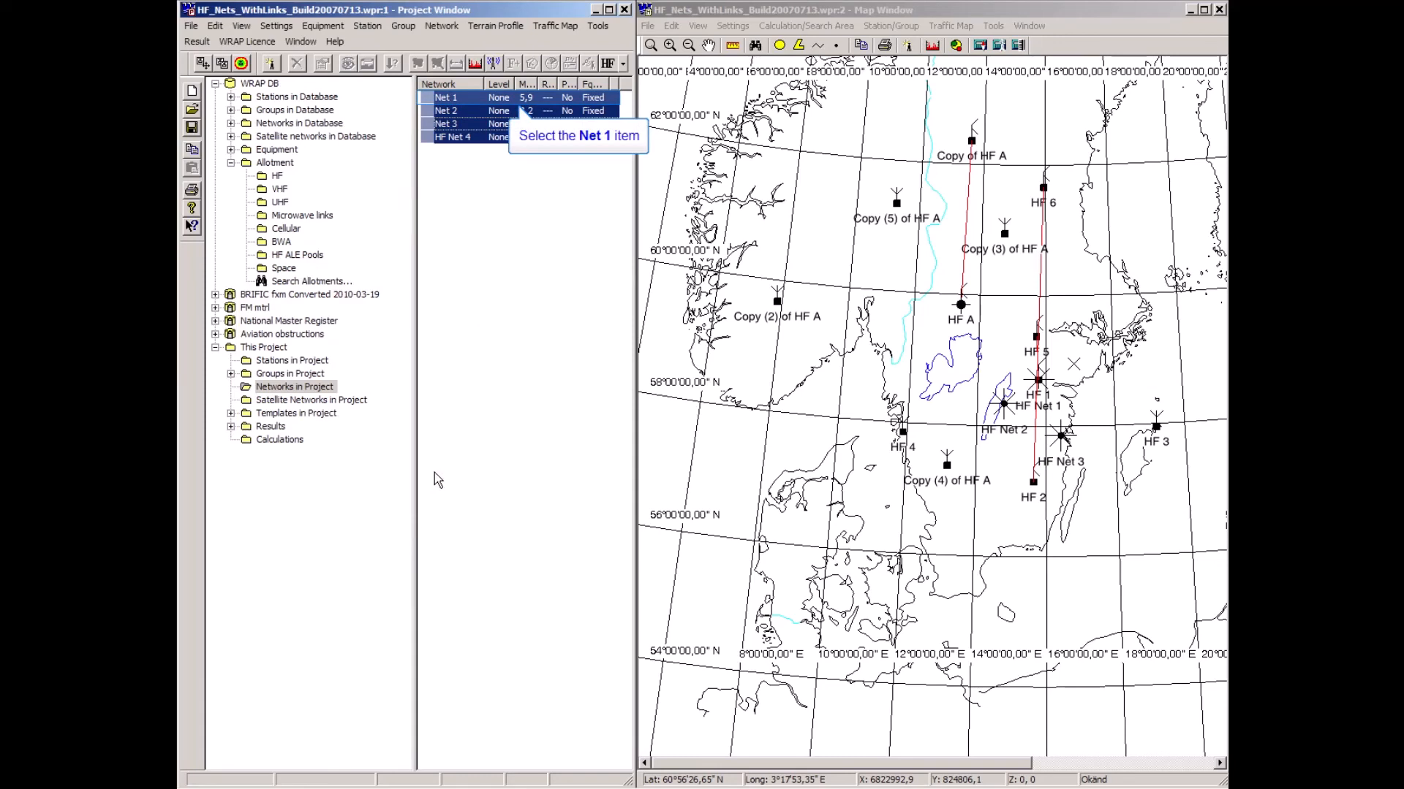
# Open network Net 1 for editing and review its list of assigned main frequencies
pyautogui.click(446, 102)
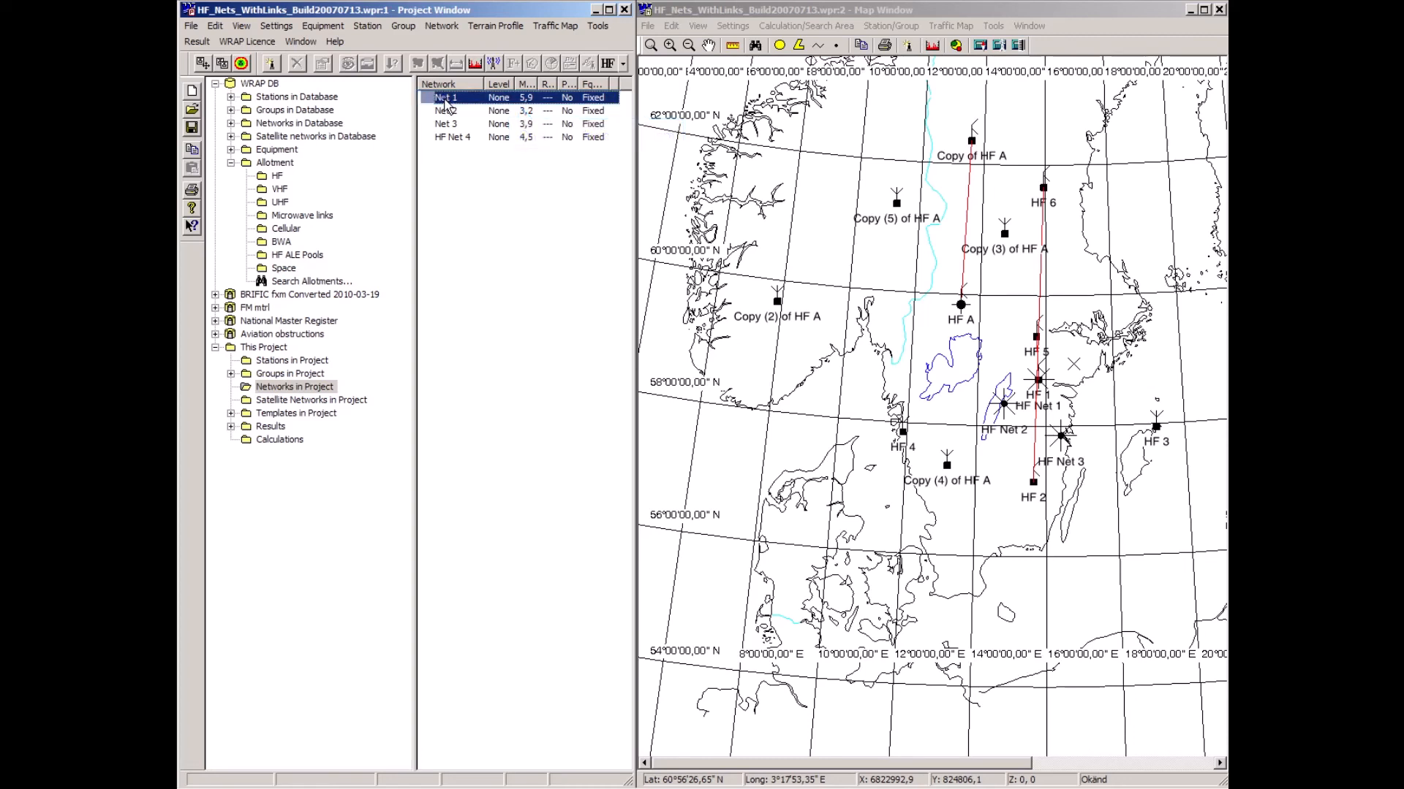
pyautogui.doubleClick(445, 102)
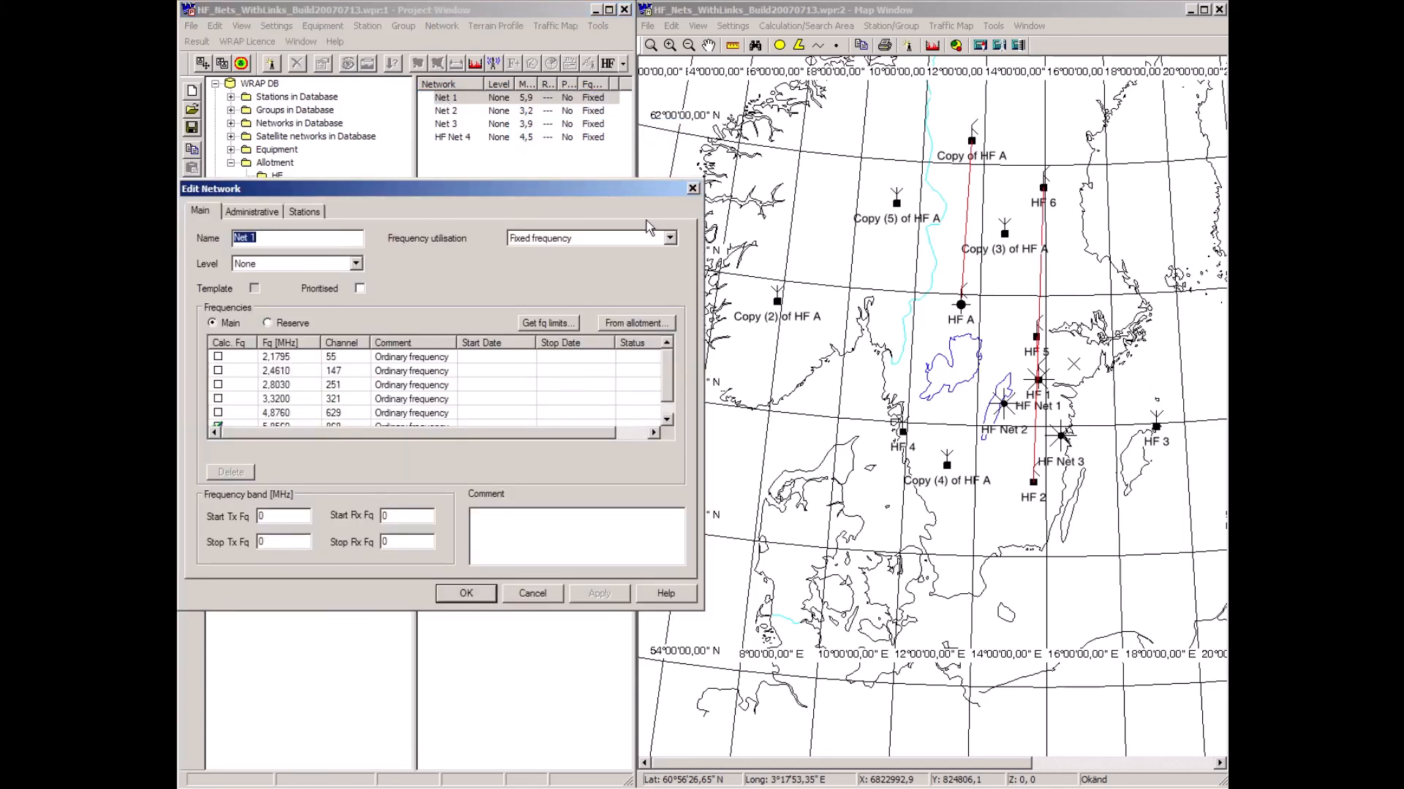
pyautogui.moveTo(673, 378); pyautogui.dragTo(673, 392)
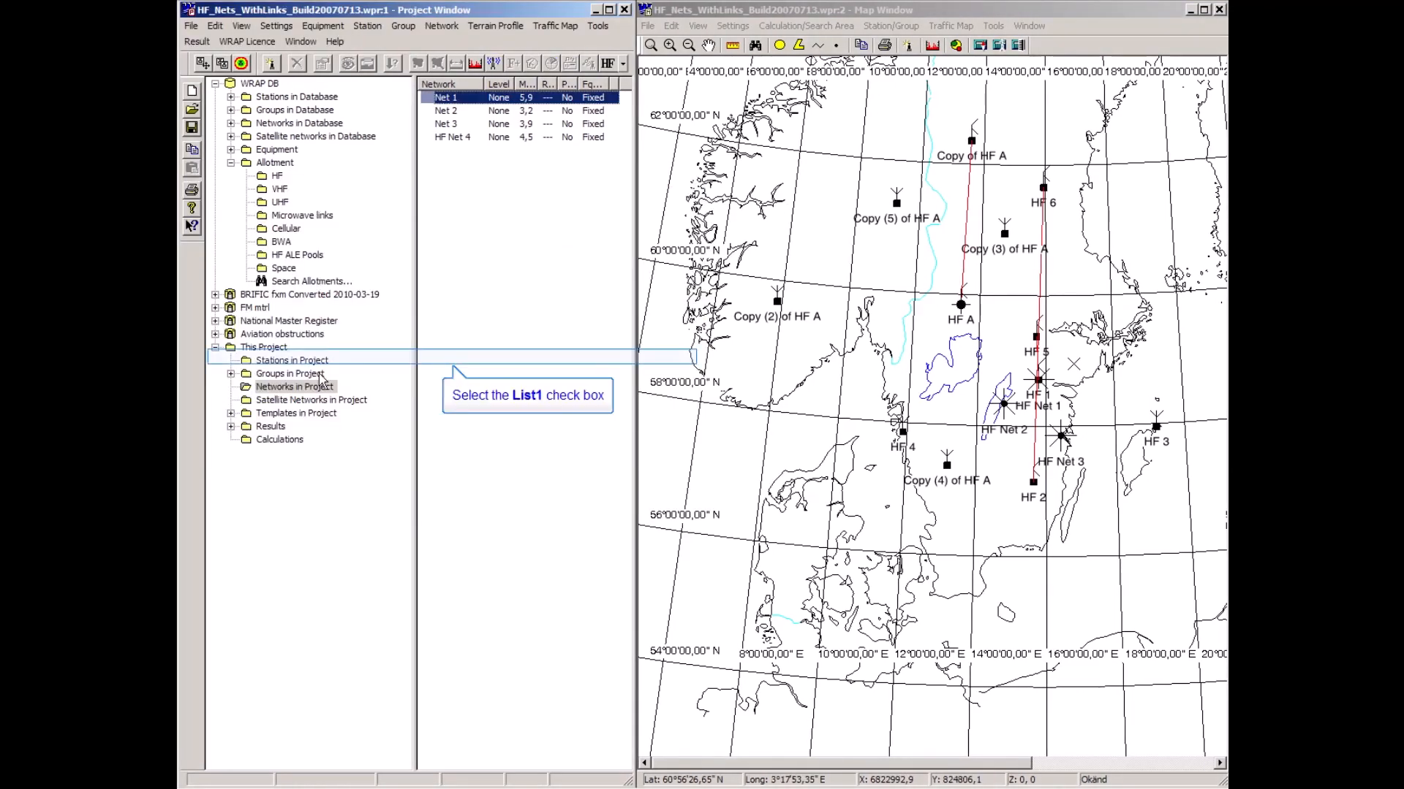
pyautogui.click(286, 361)
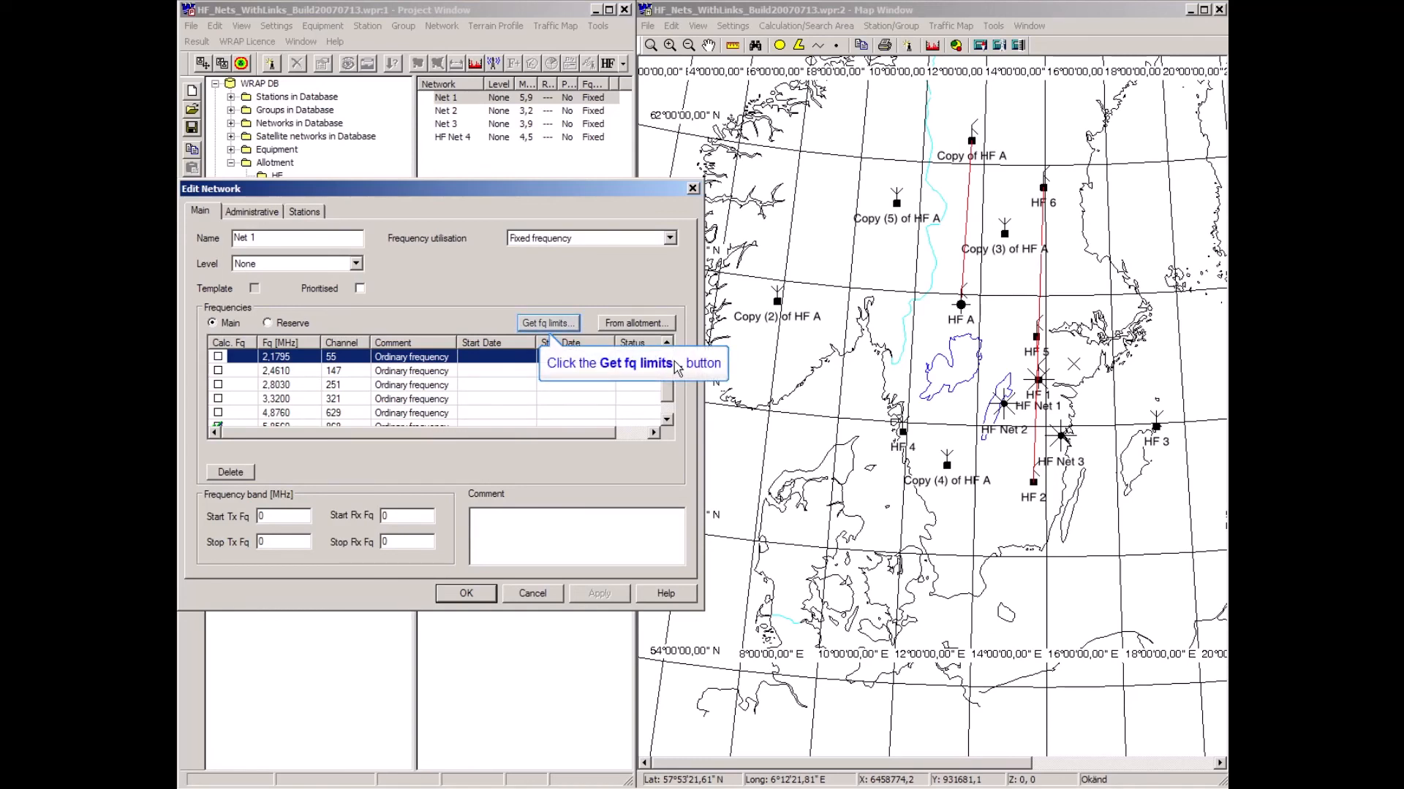
# Inspect the propagating-frequency calculation settings for station HF 1 in Net 1 without calculating, and close the network
pyautogui.click(544, 324)
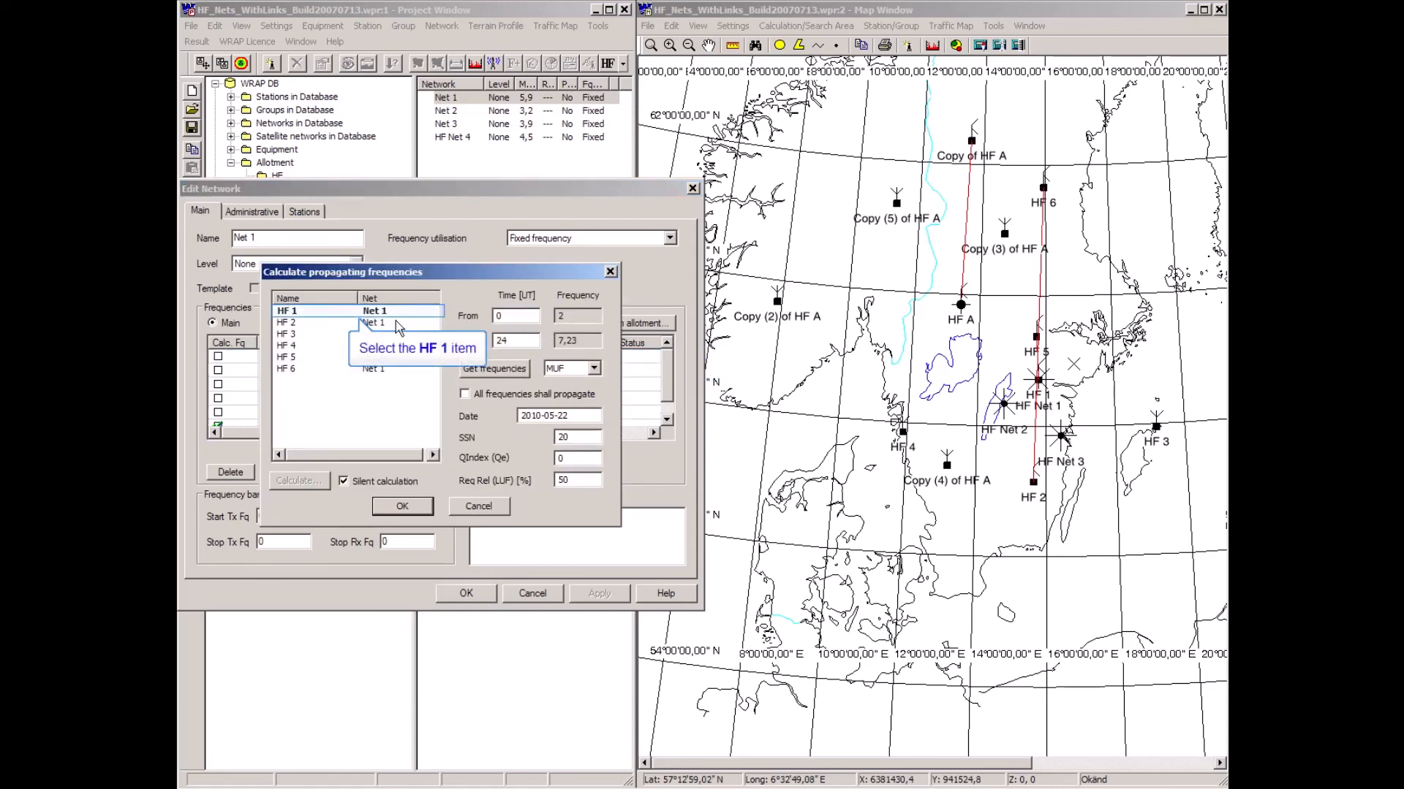
pyautogui.click(290, 311)
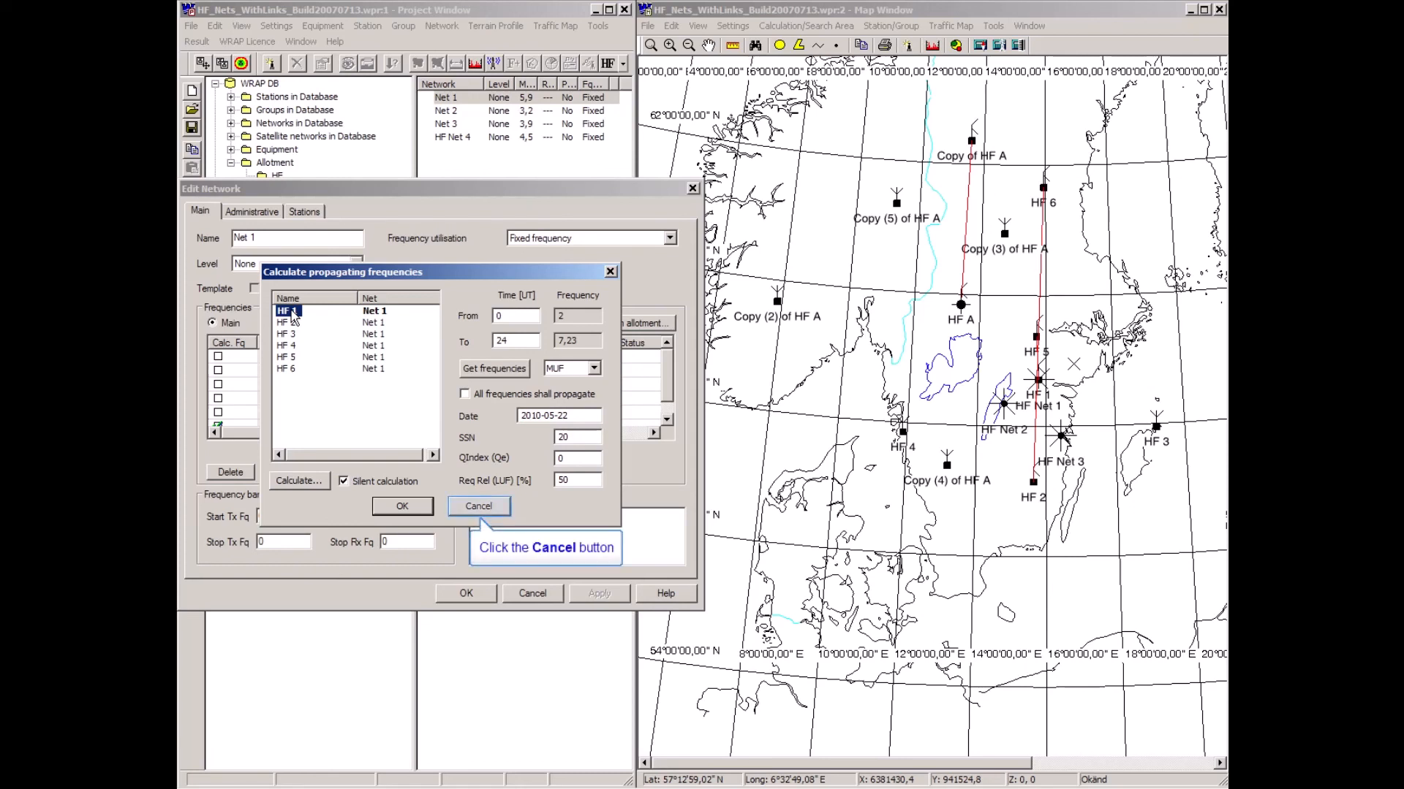
pyautogui.click(476, 508)
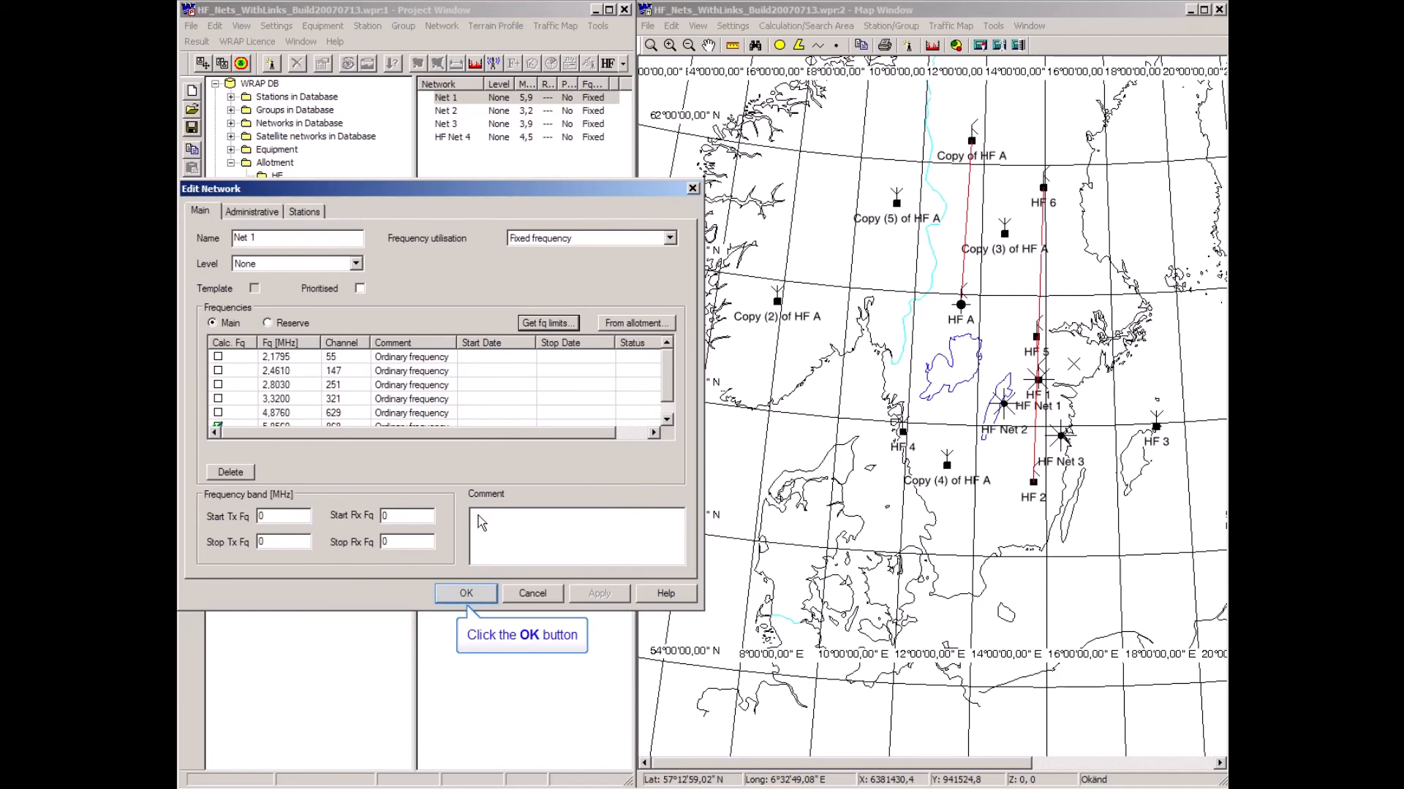
pyautogui.click(482, 598)
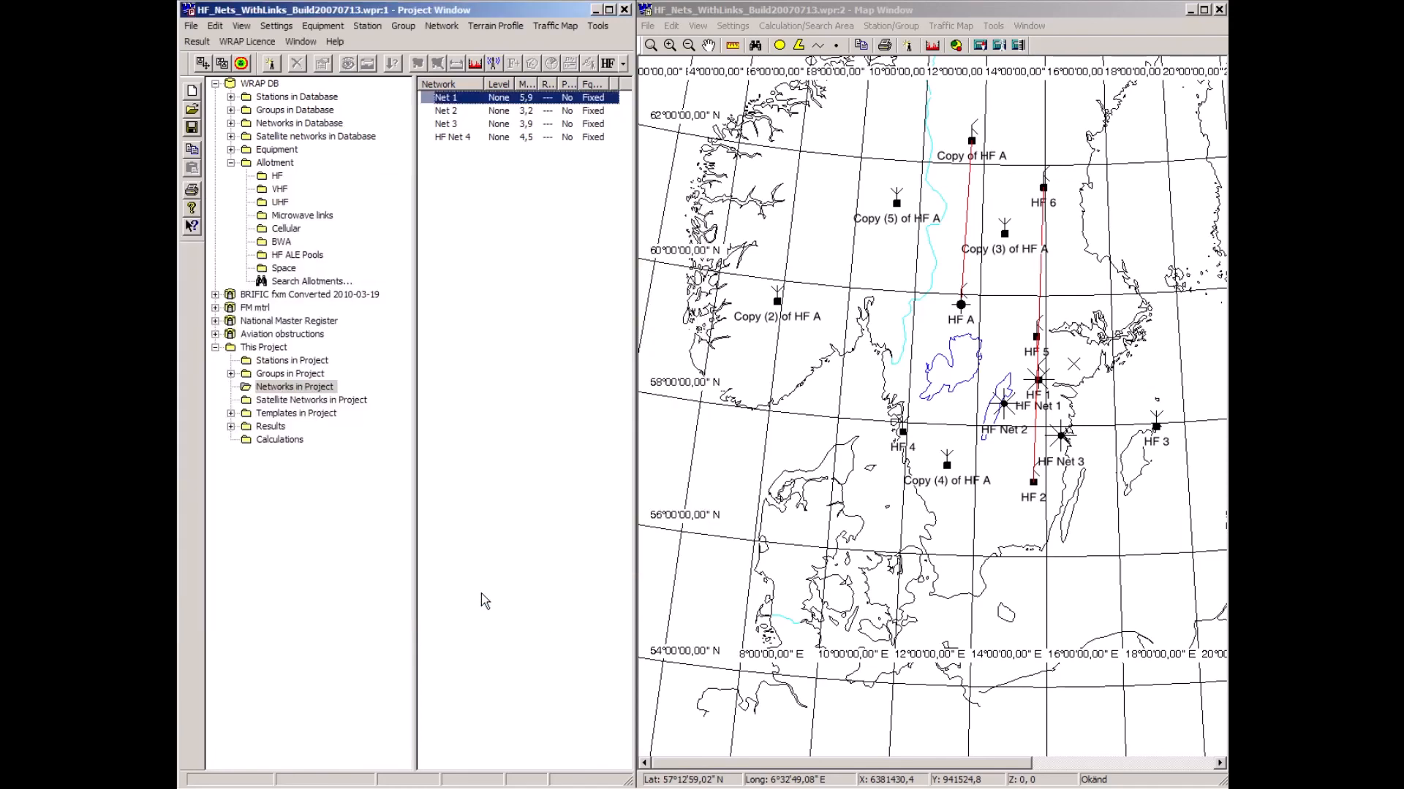